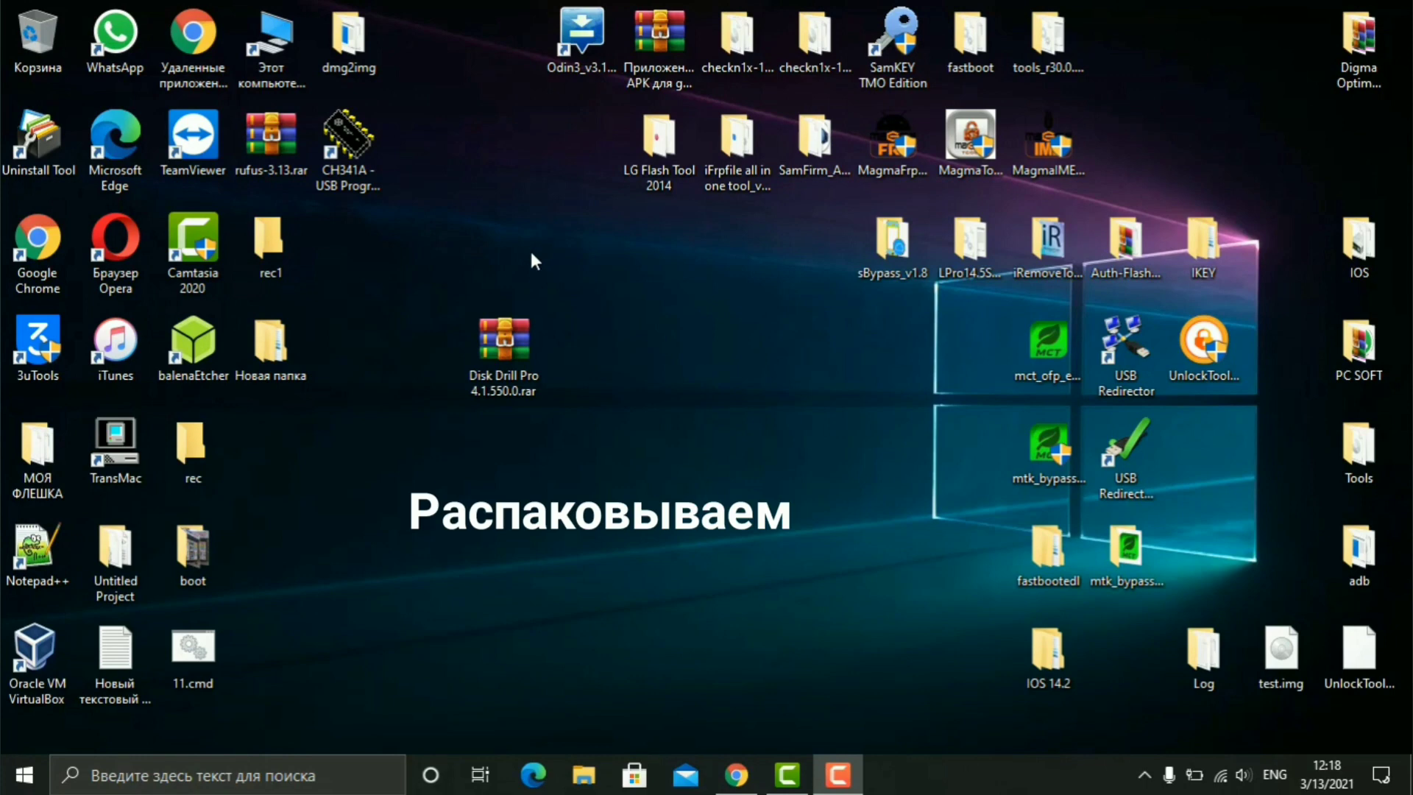
Step: Extract Disk Drill Pro 4.1.550.0.rar on the desktop and place the extracted folder beside the archive
right_click(494, 355)
left_click(529, 356)
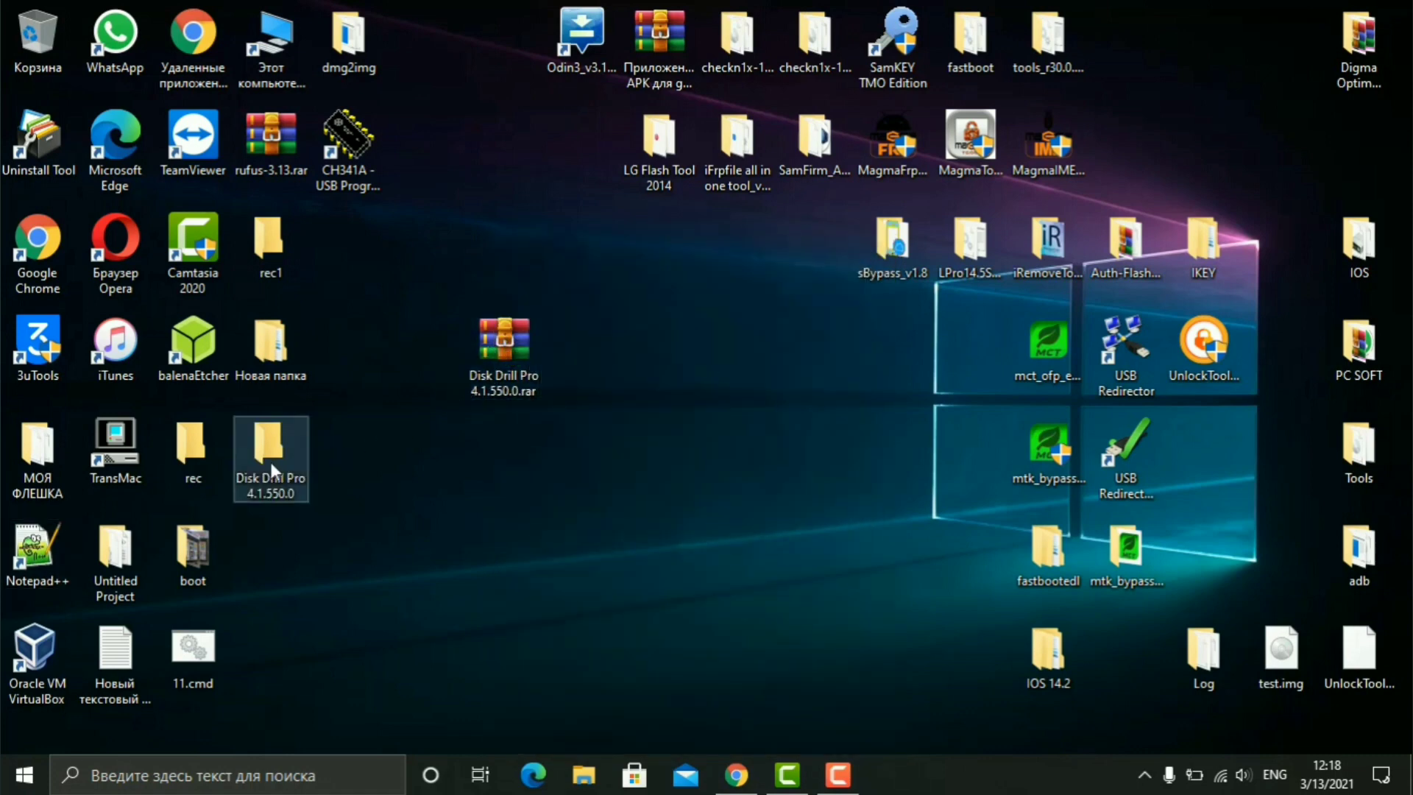
left_click_drag(272, 465, 597, 359)
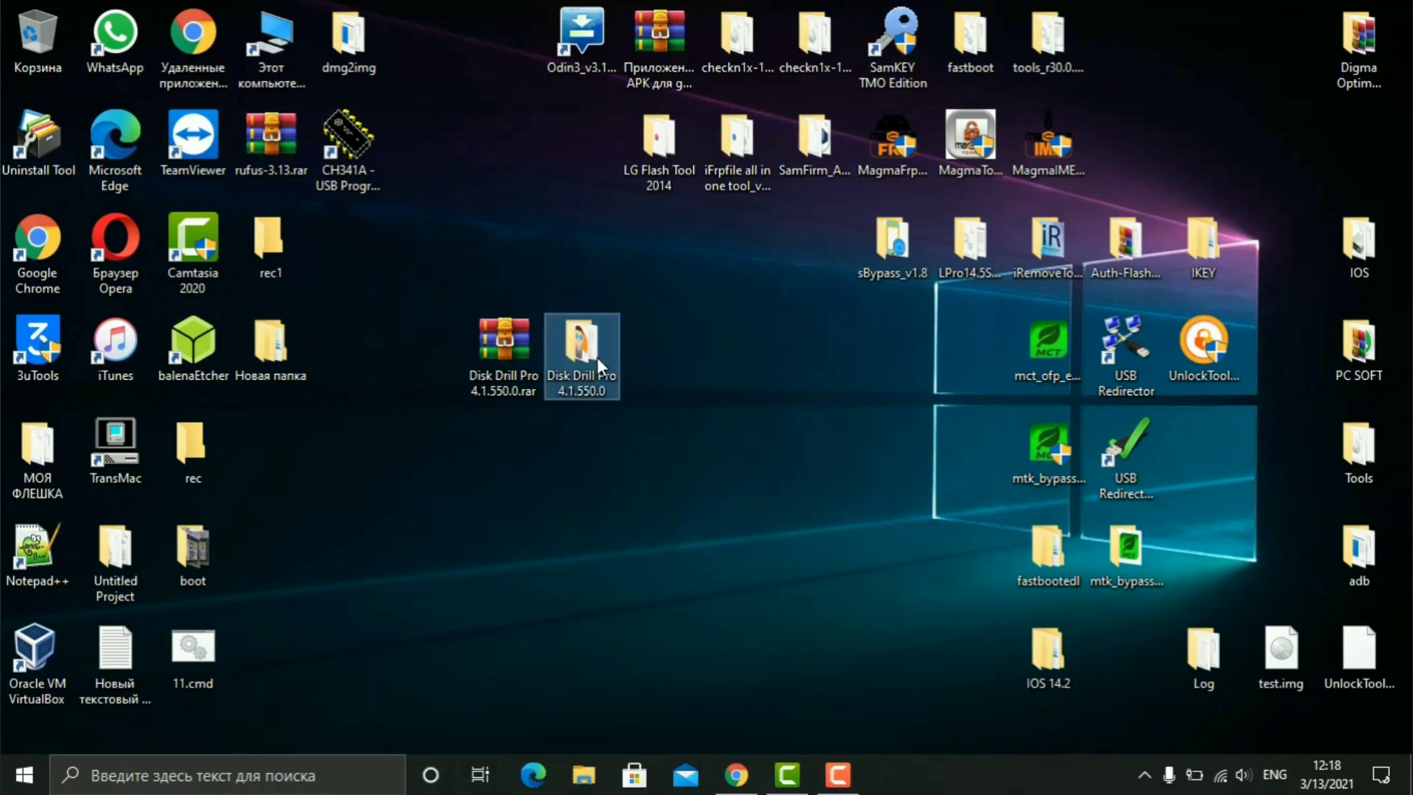
left_click(617, 455)
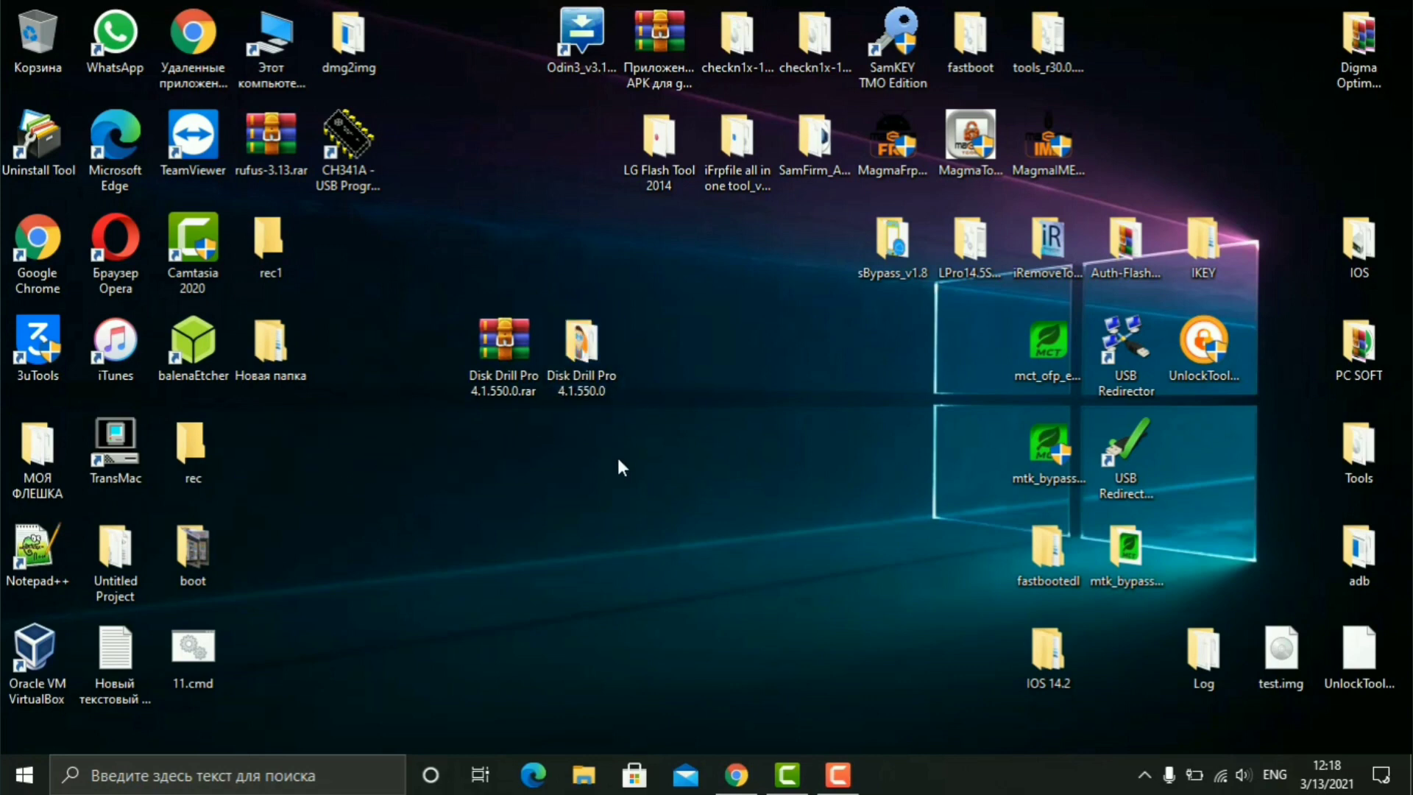
Step: Install Disk Drill 4.1.550.0 from the extracted folder and close the installer without rebooting
double_click(595, 361)
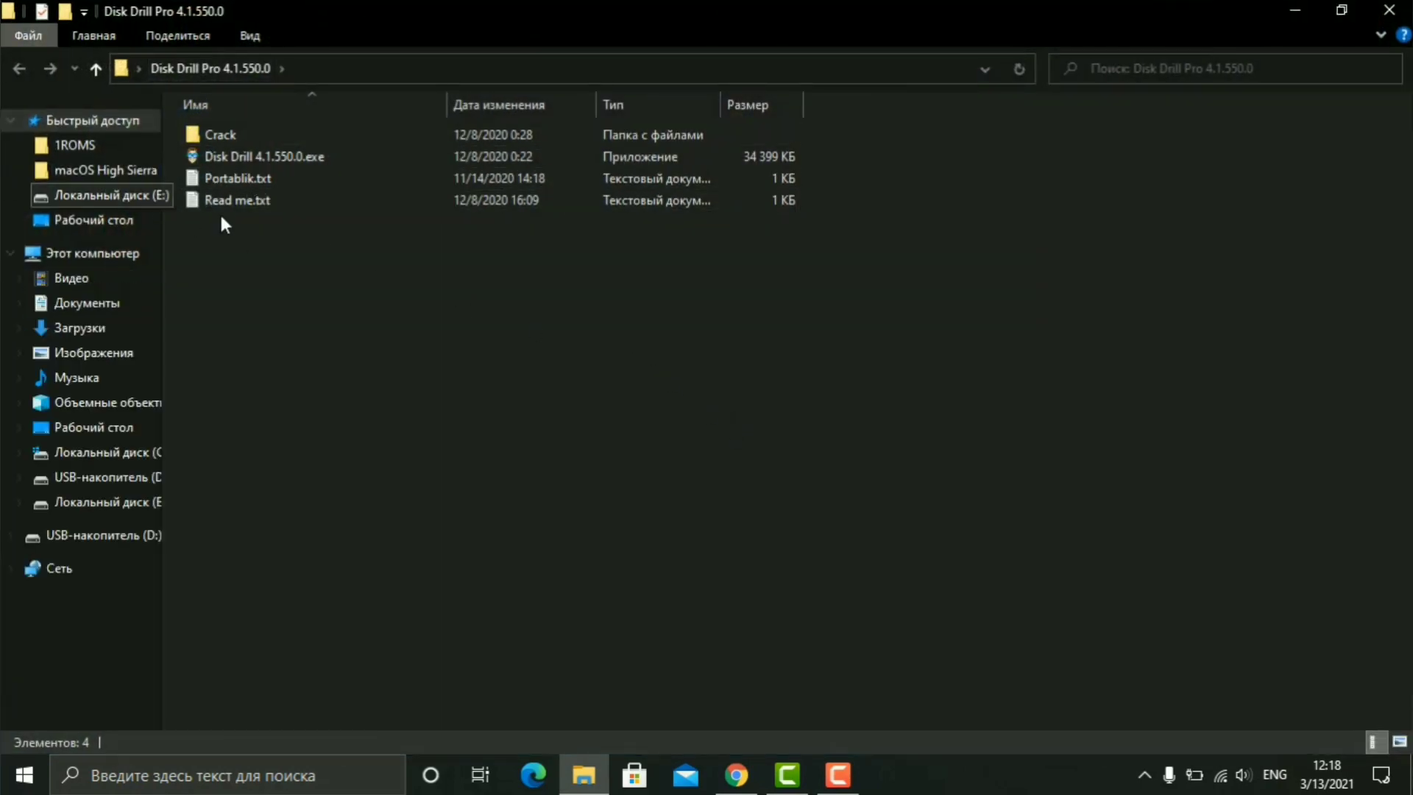
double_click(237, 154)
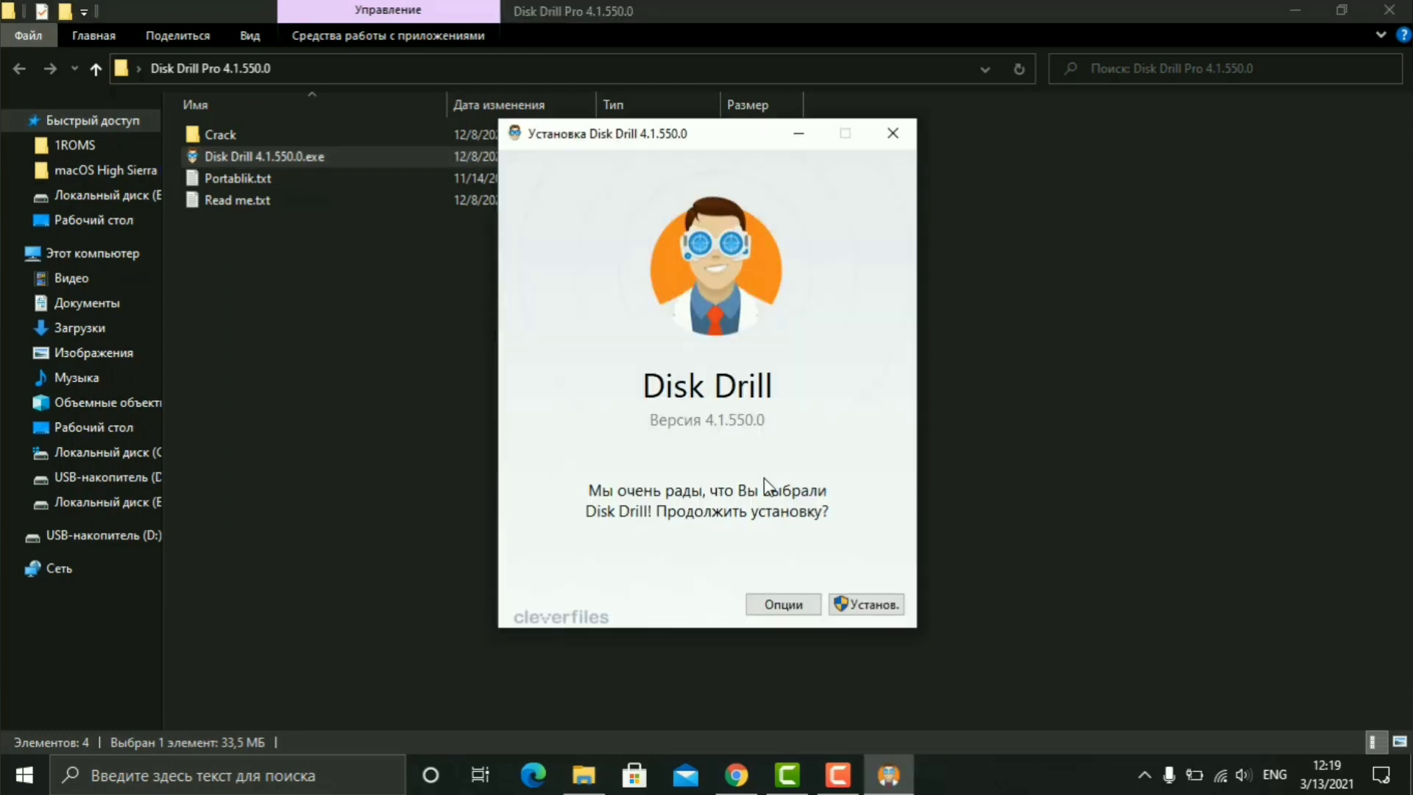
left_click(869, 605)
left_click(872, 611)
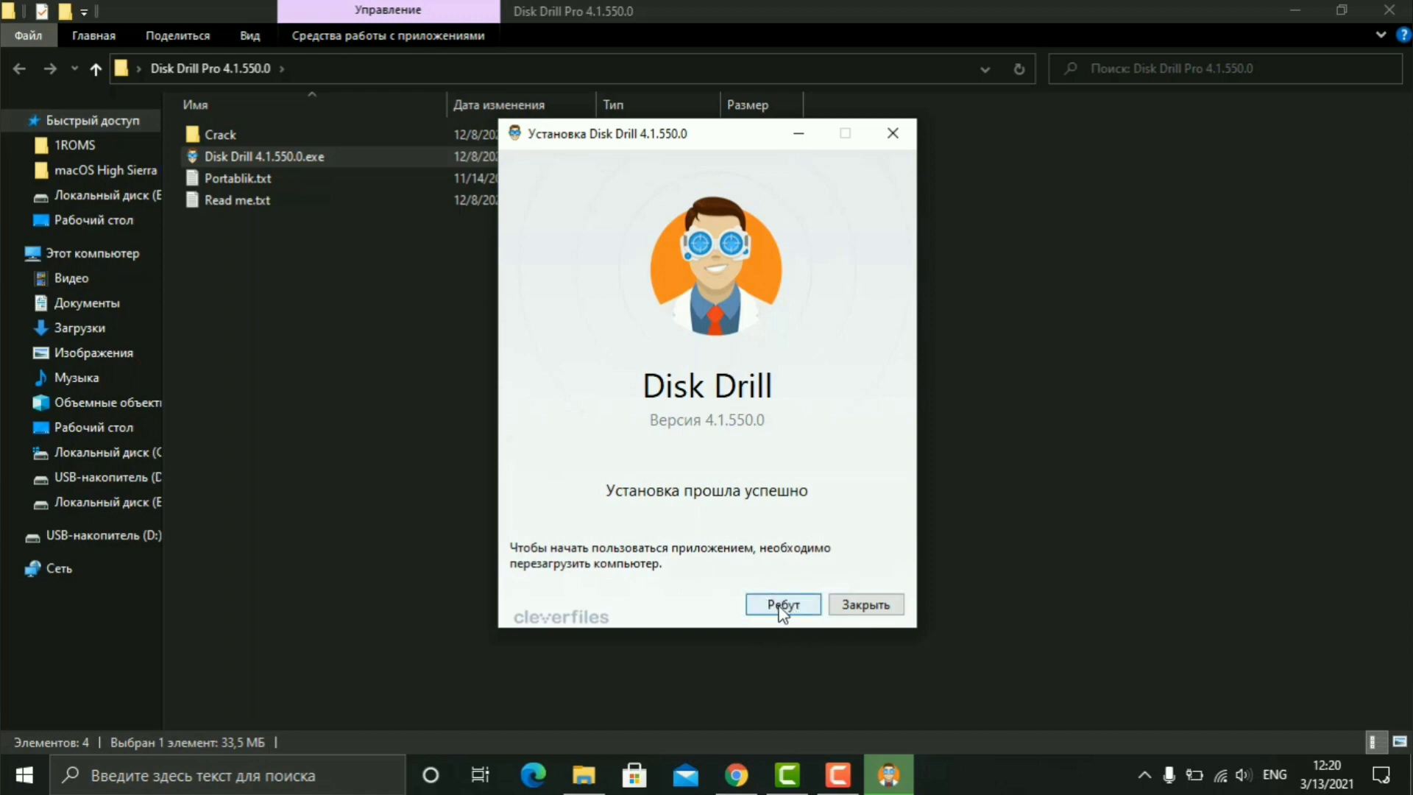
left_click(867, 607)
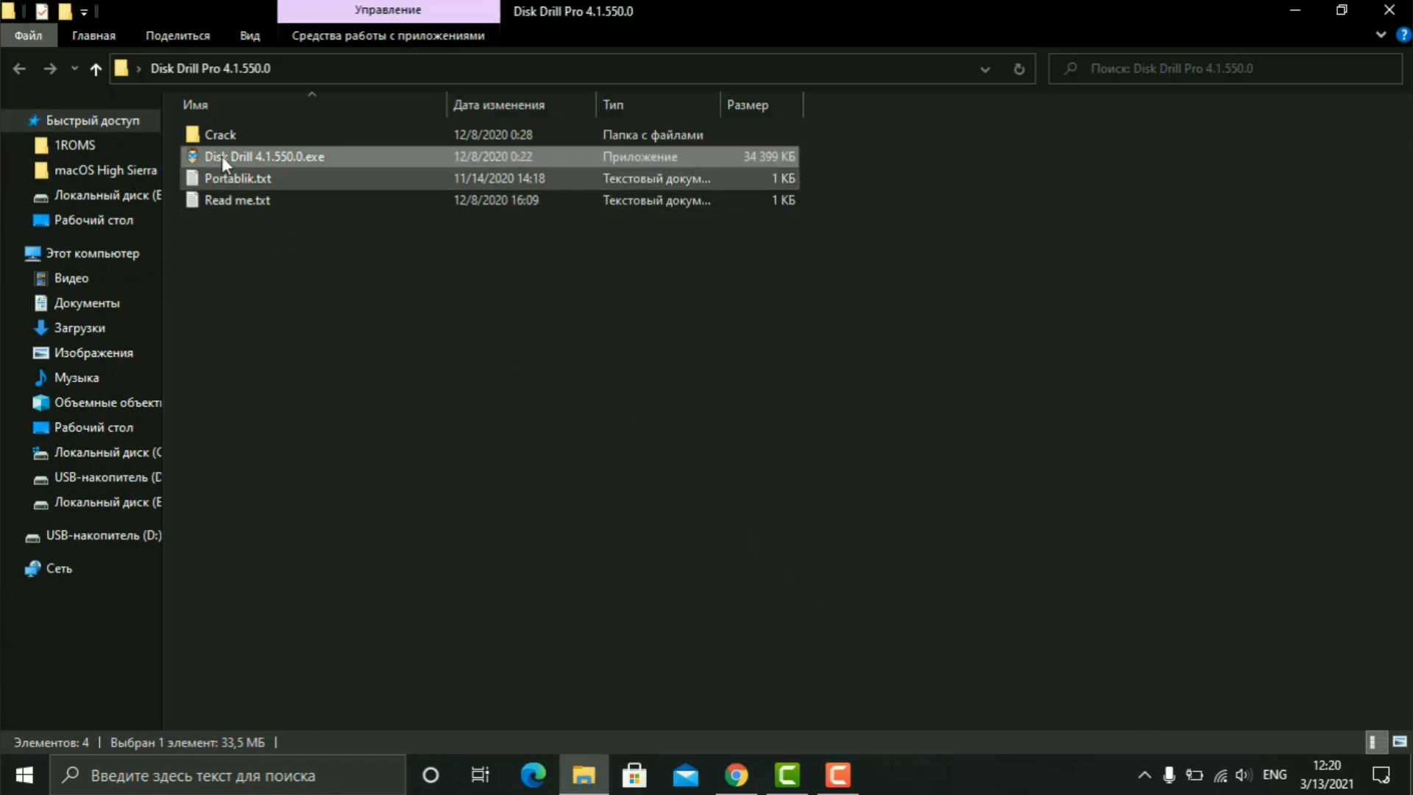
Step: Copy DD.exe and ddactivator.dll from the Crack\x64 folder and close the folder window
left_click(226, 138)
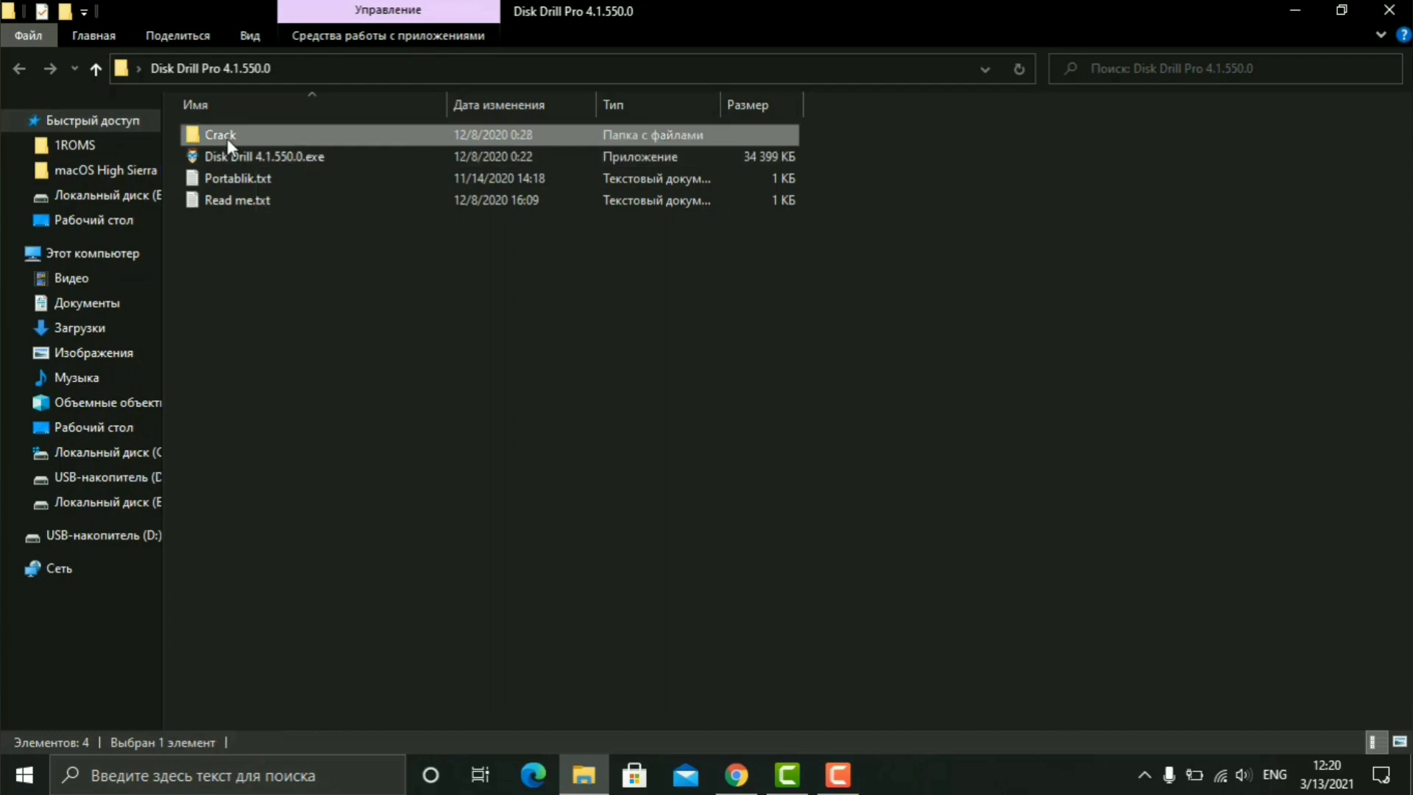
double_click(224, 135)
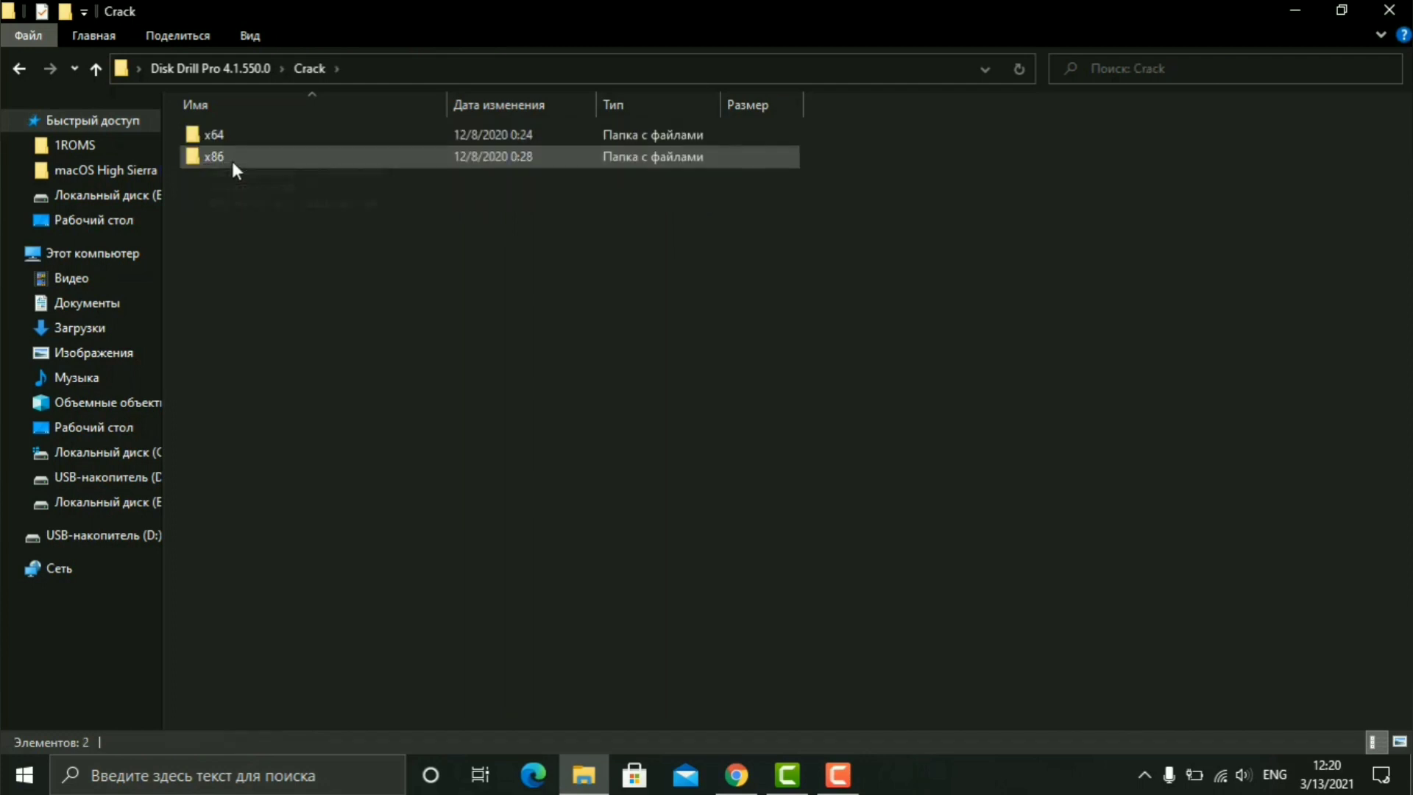
double_click(221, 140)
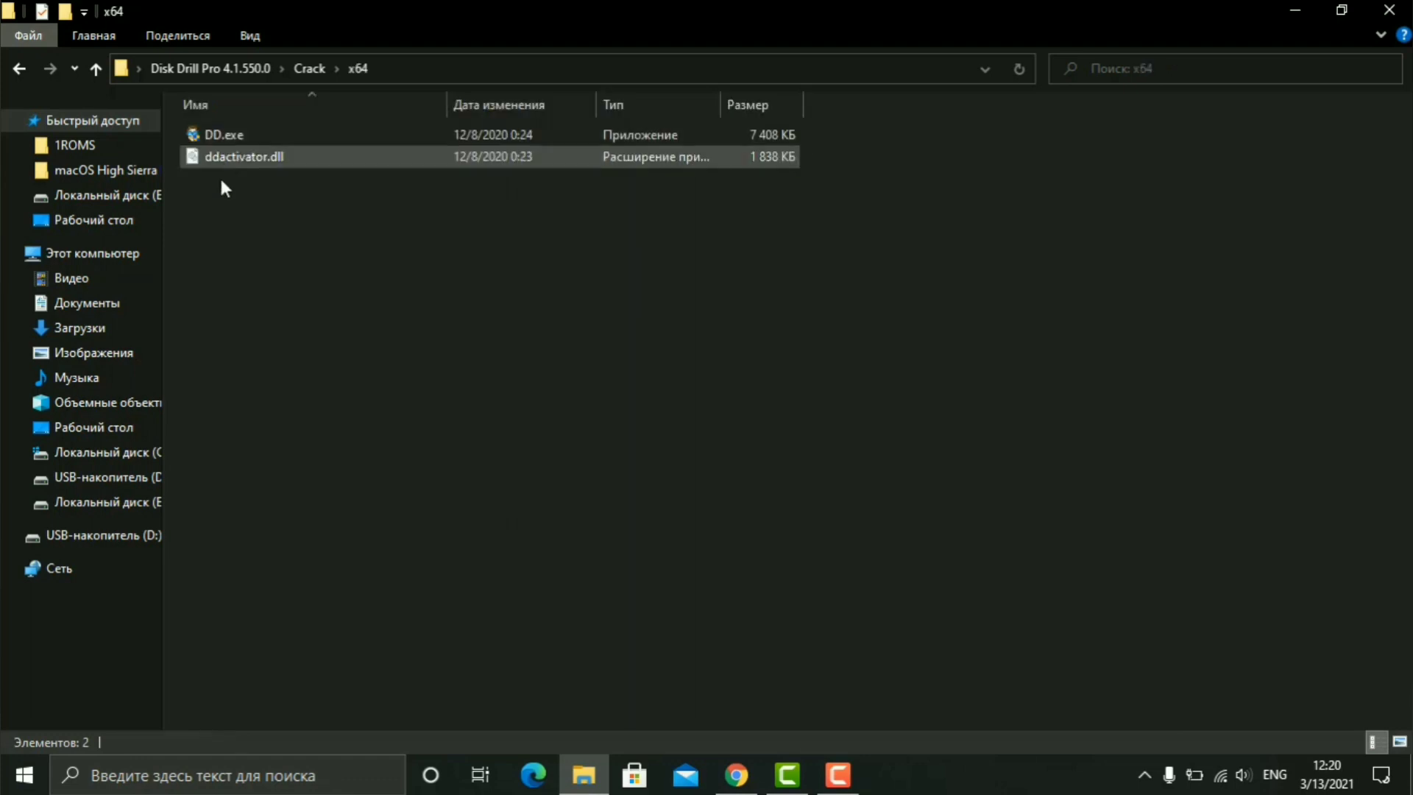
left_click_drag(221, 200, 218, 131)
right_click(218, 132)
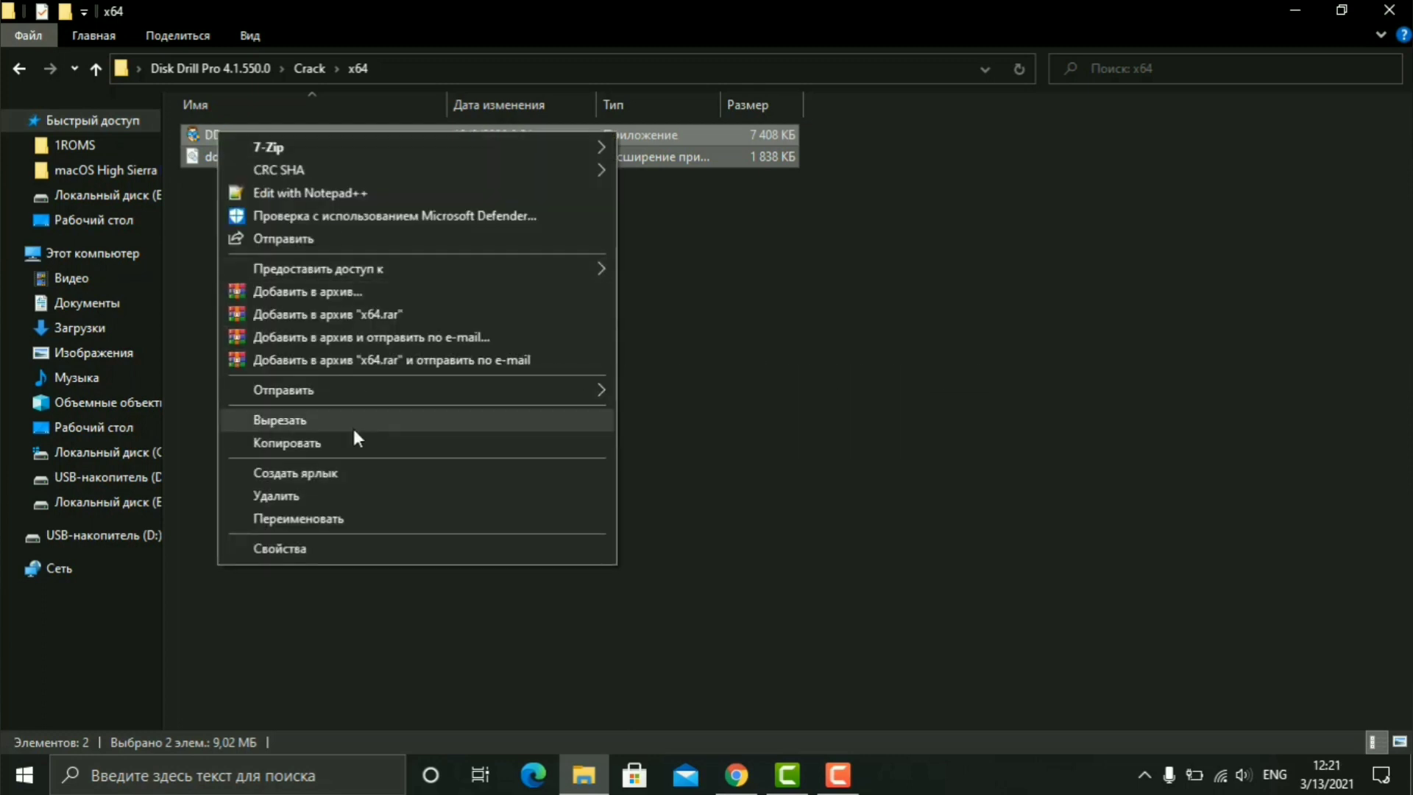
left_click(347, 441)
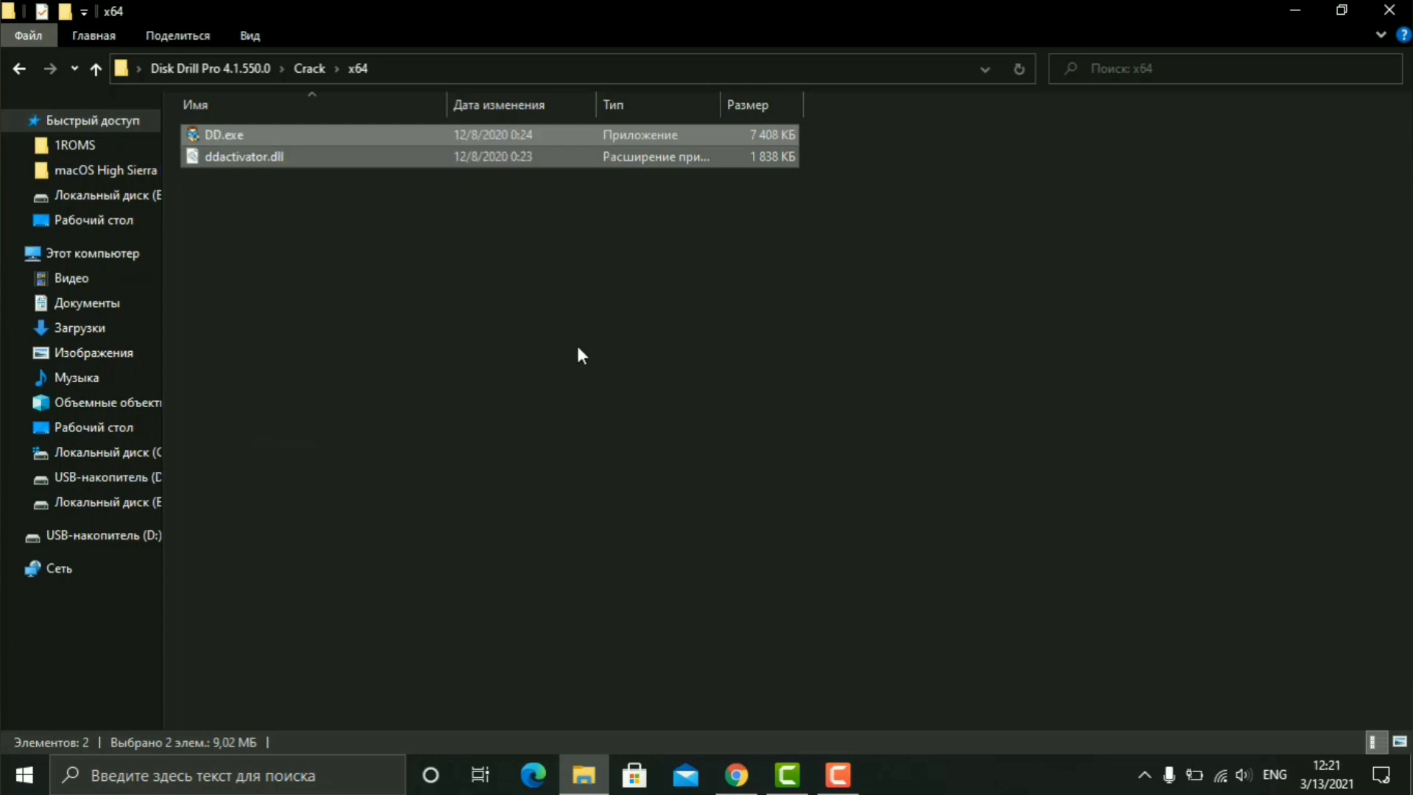
left_click(1389, 10)
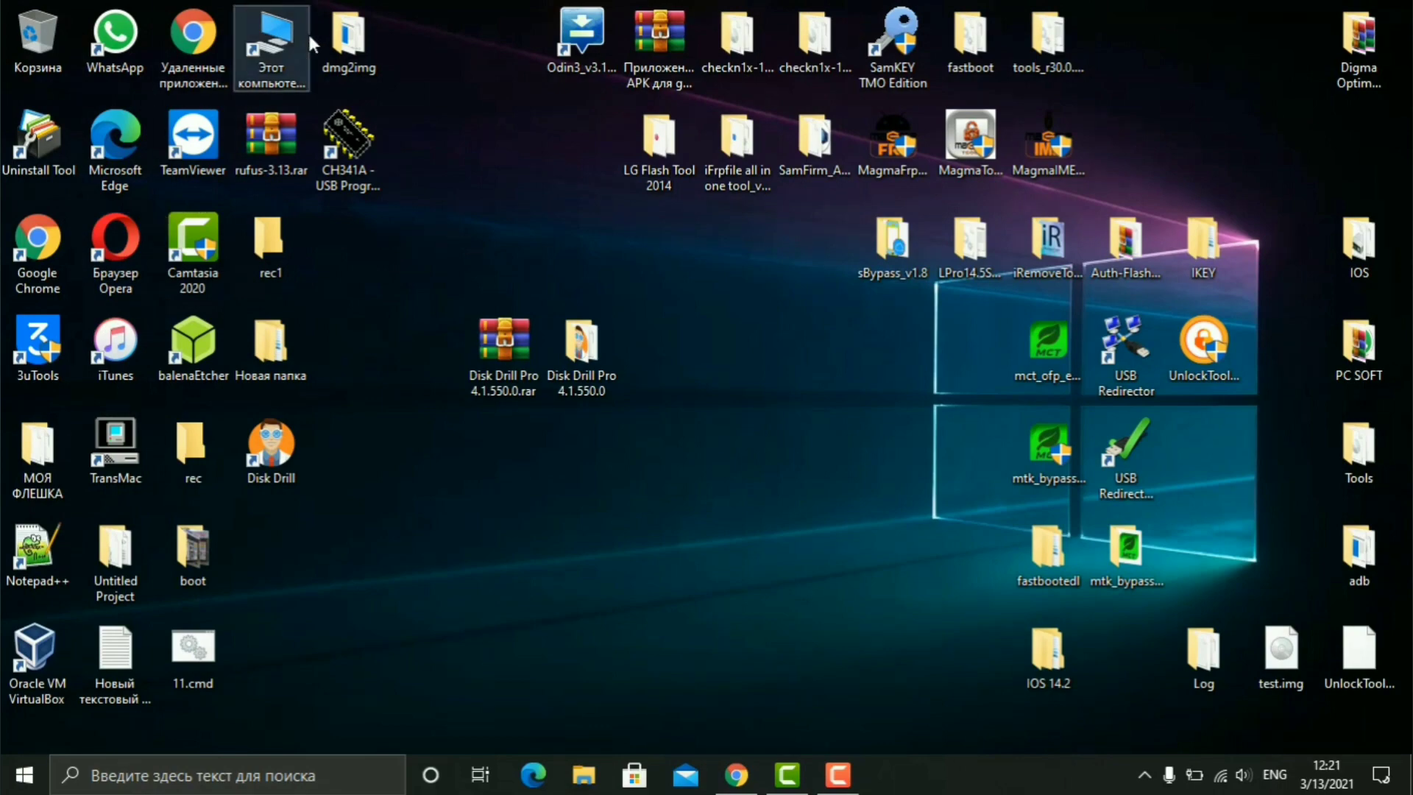
Step: Open the installation folder C:\Program Files\CleverFiles\Disk Drill from This PC
double_click(263, 68)
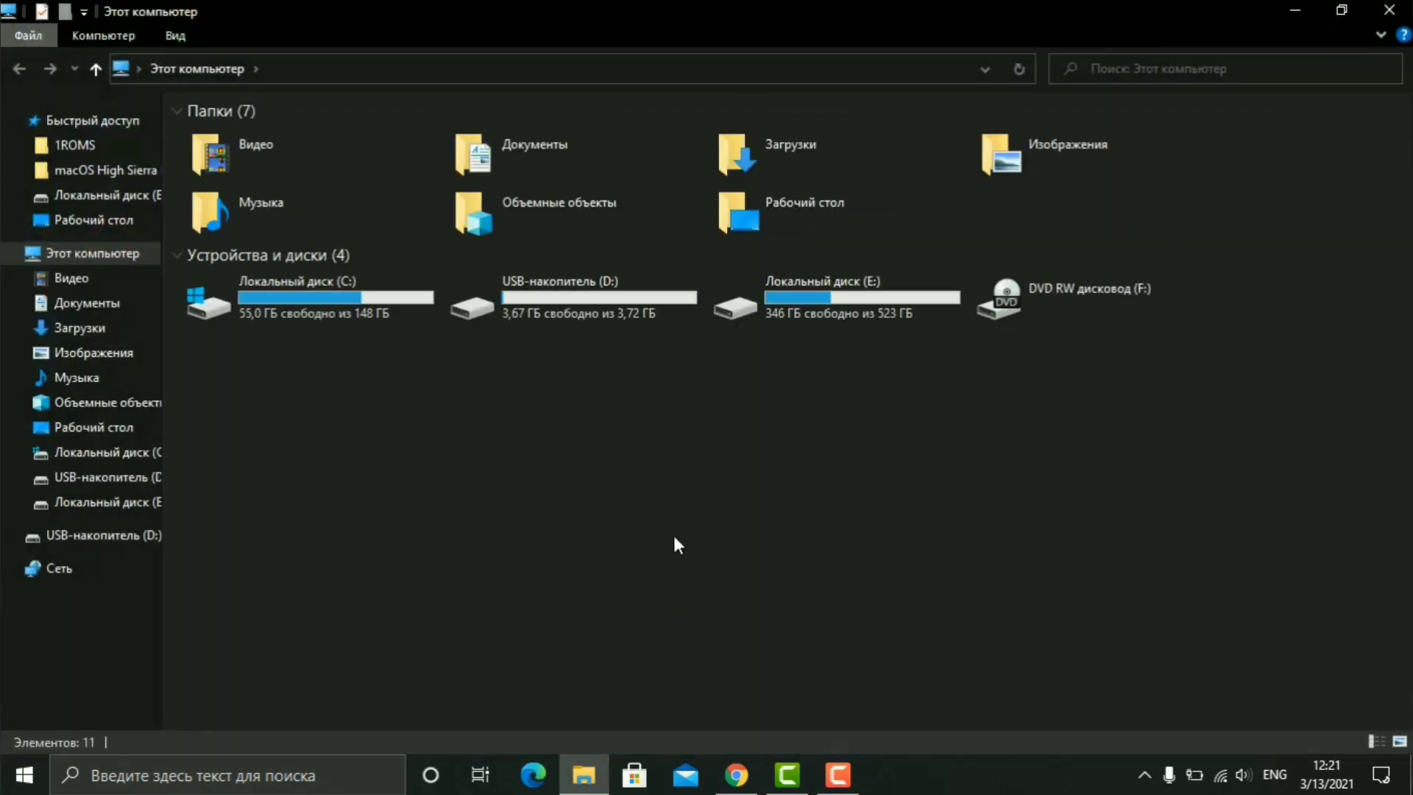
left_click(276, 295)
double_click(278, 293)
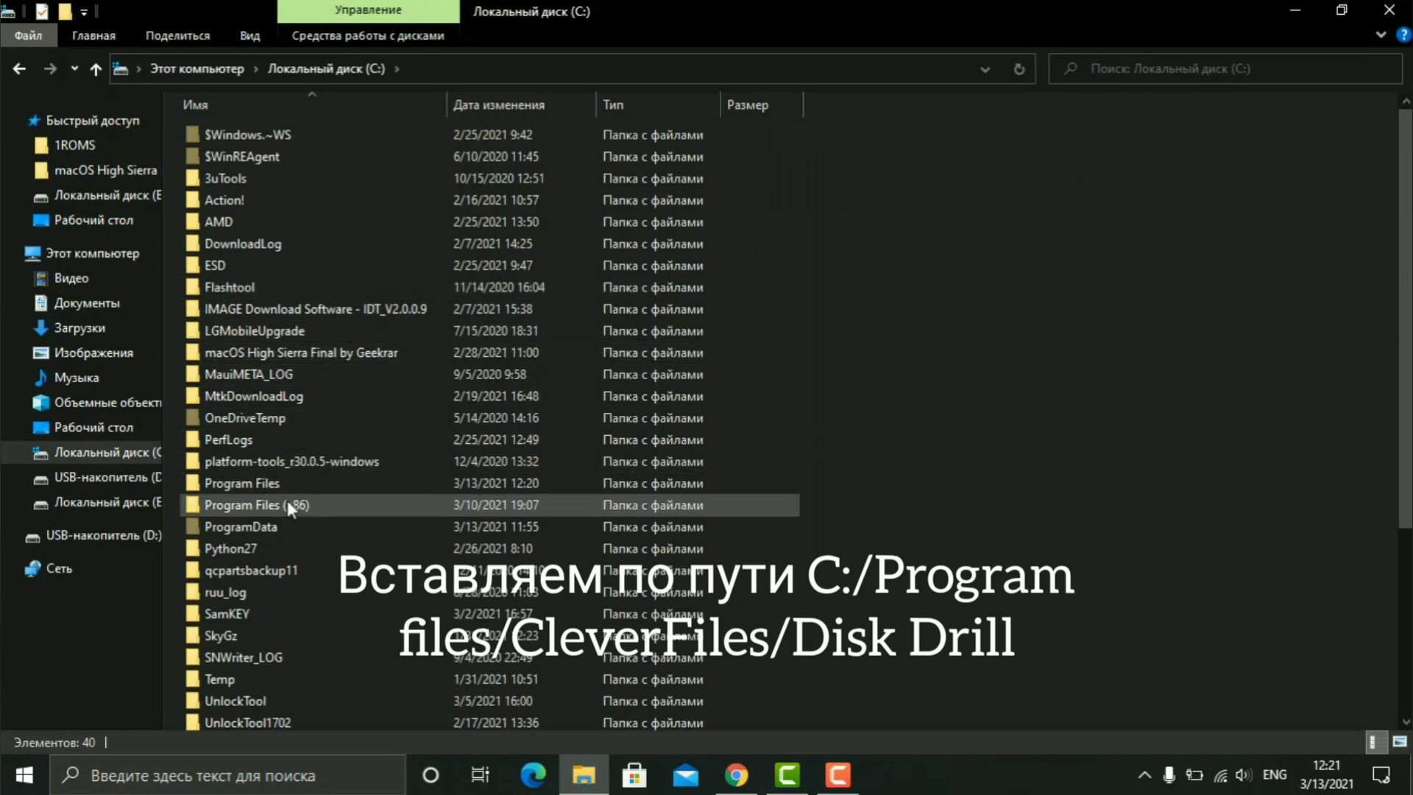
double_click(252, 486)
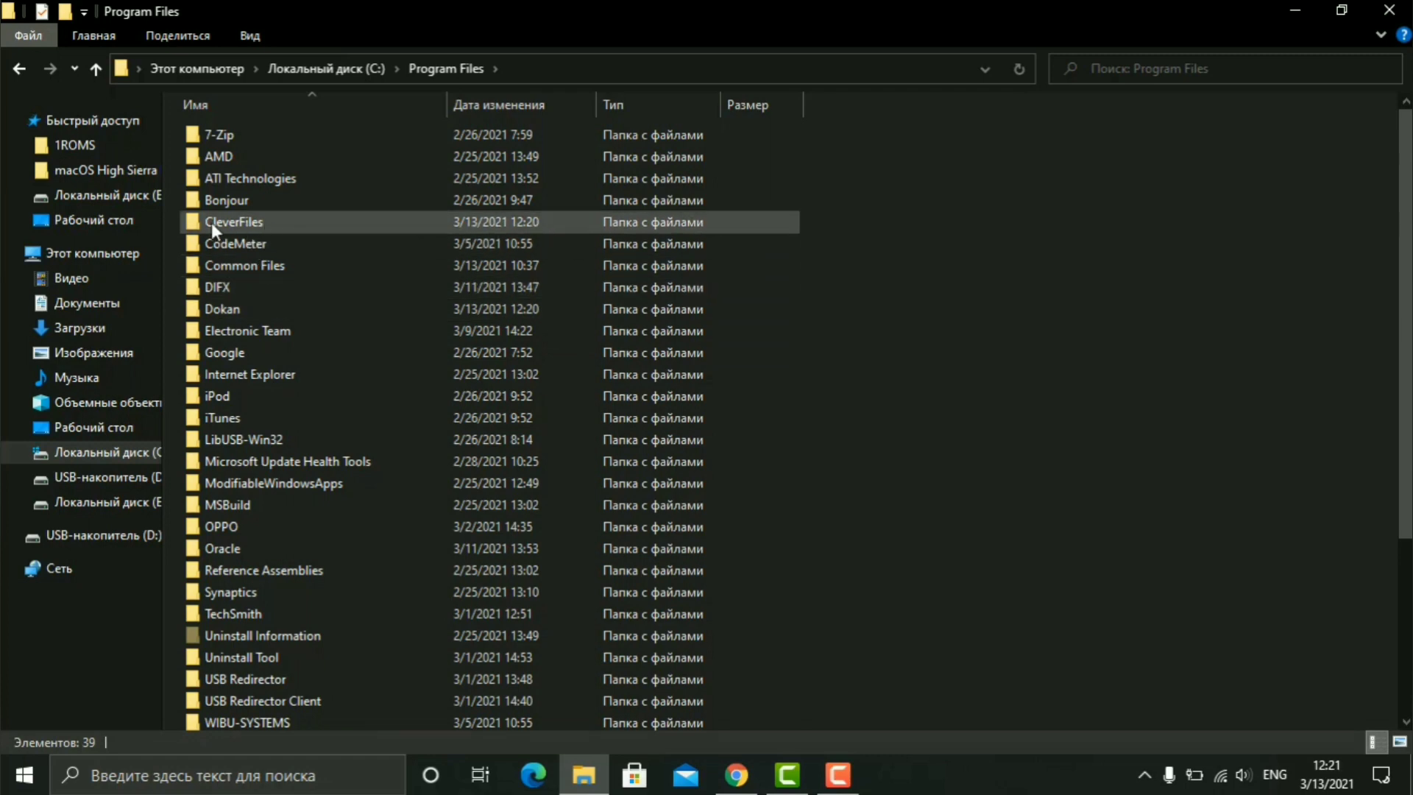
double_click(248, 222)
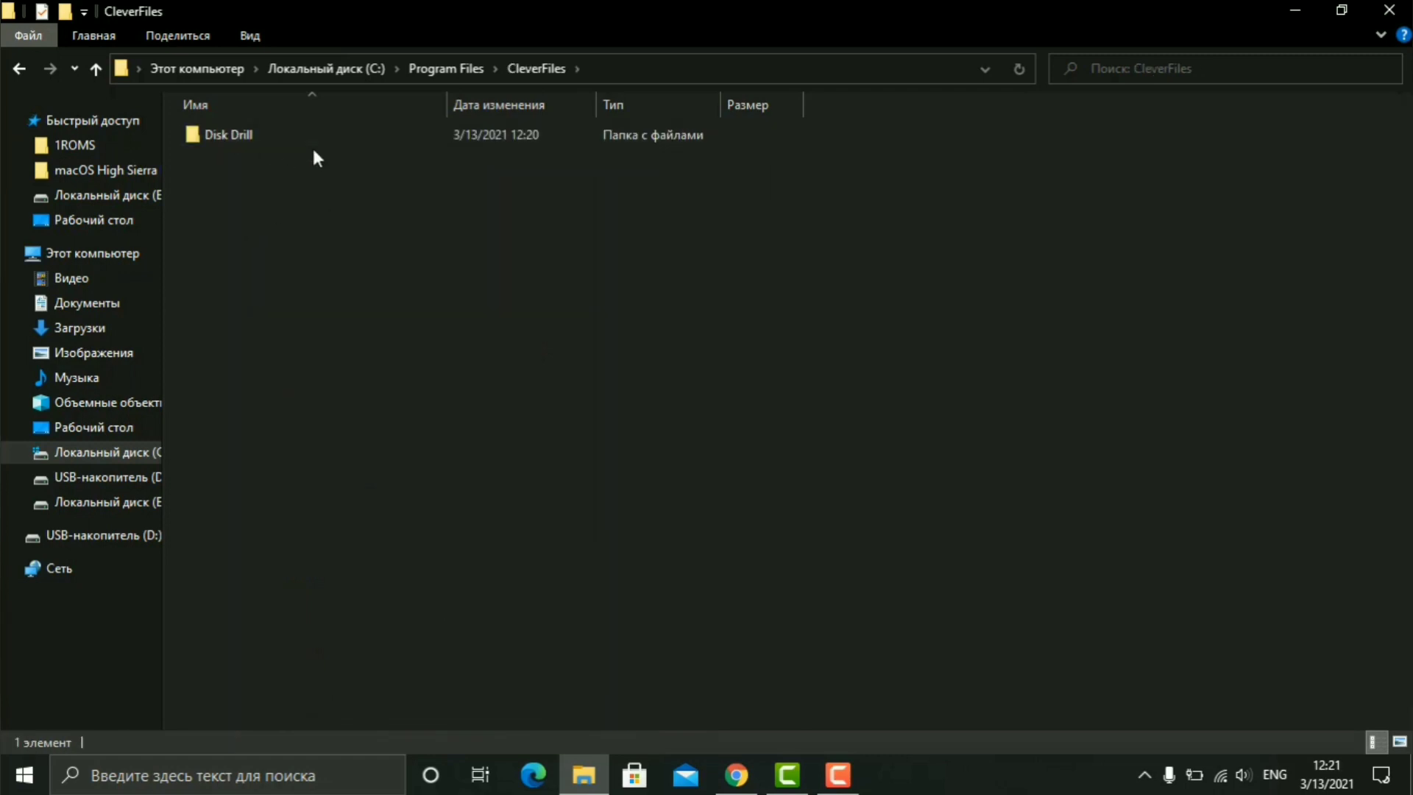
double_click(241, 135)
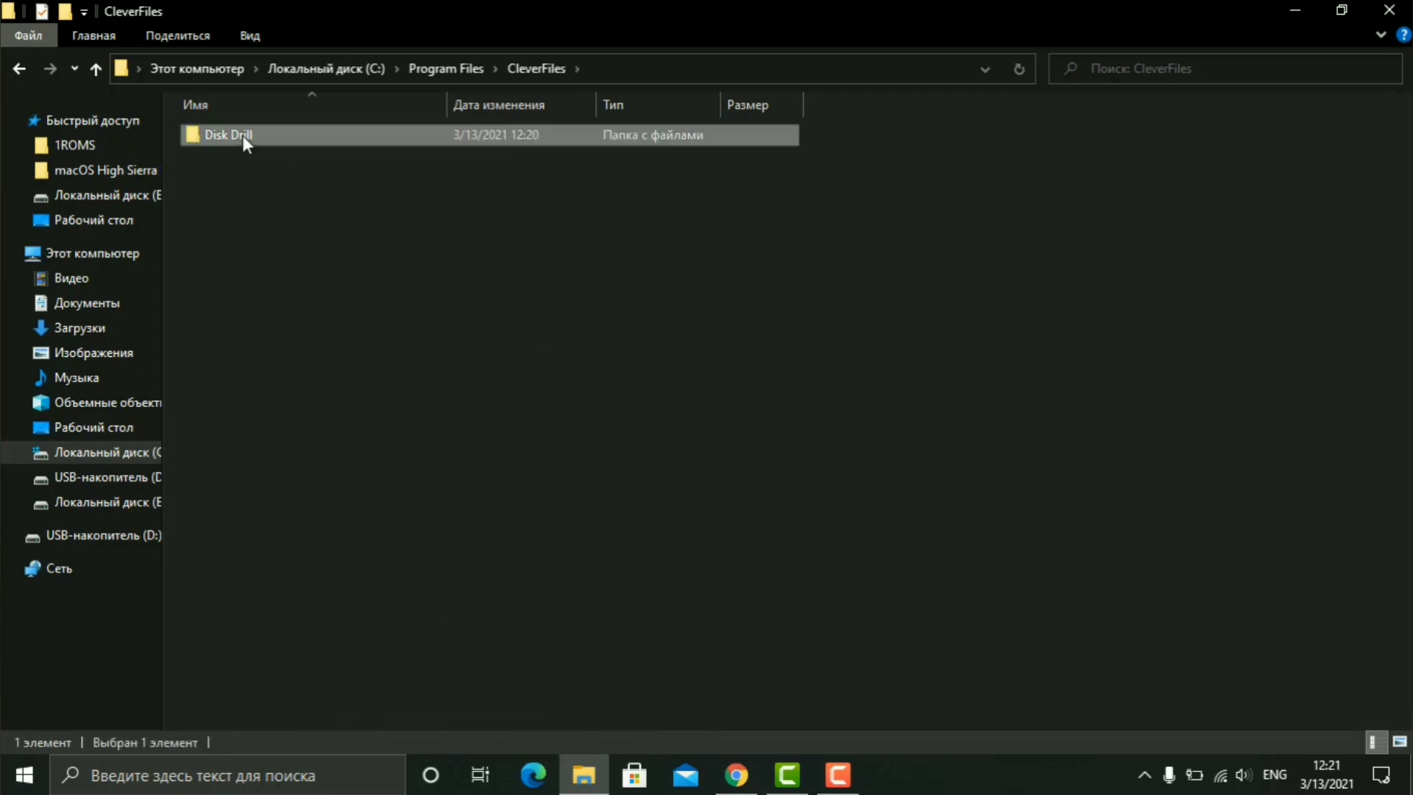
Step: Paste the two copied files into the Disk Drill folder, replacing the existing ones and granting administrator permission for all current items
right_click(908, 369)
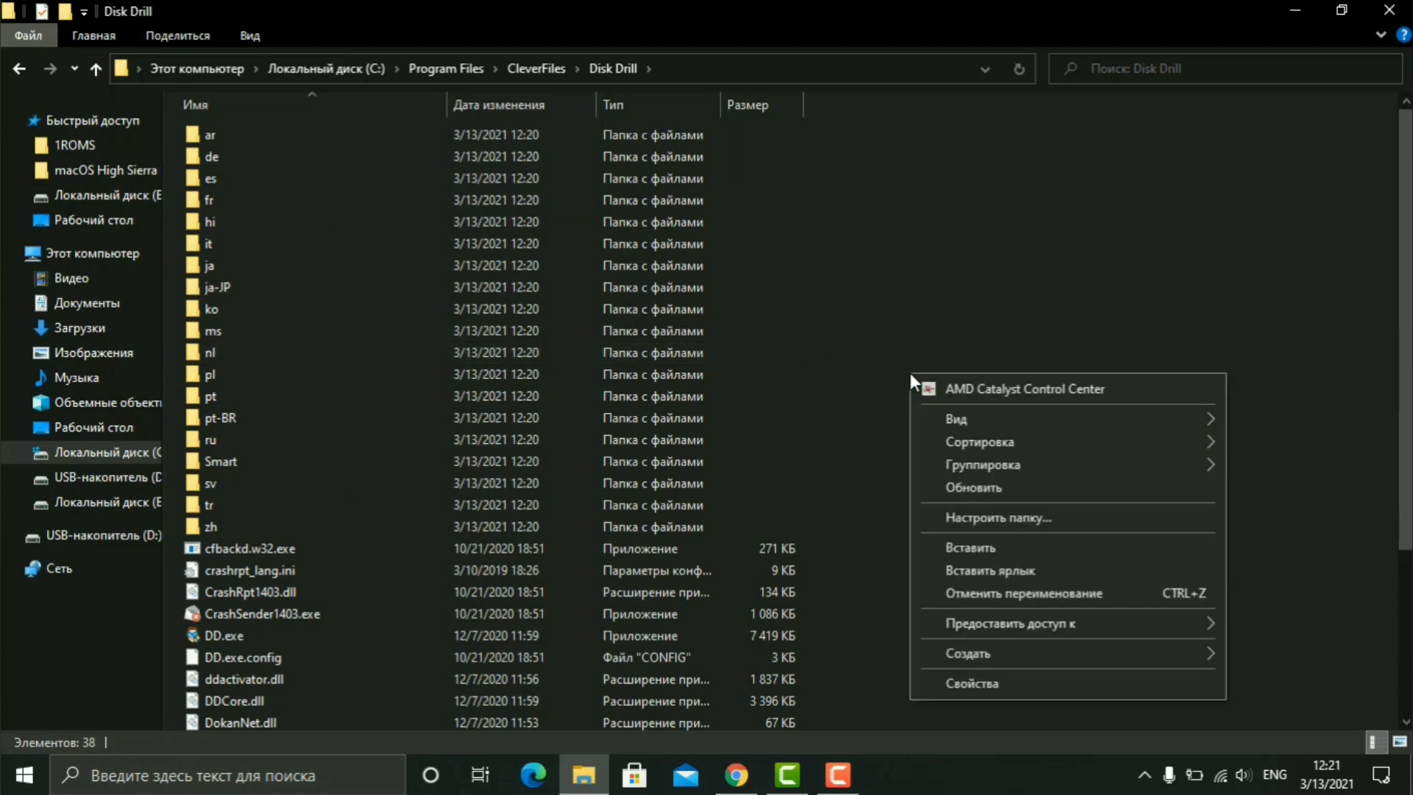
left_click(952, 545)
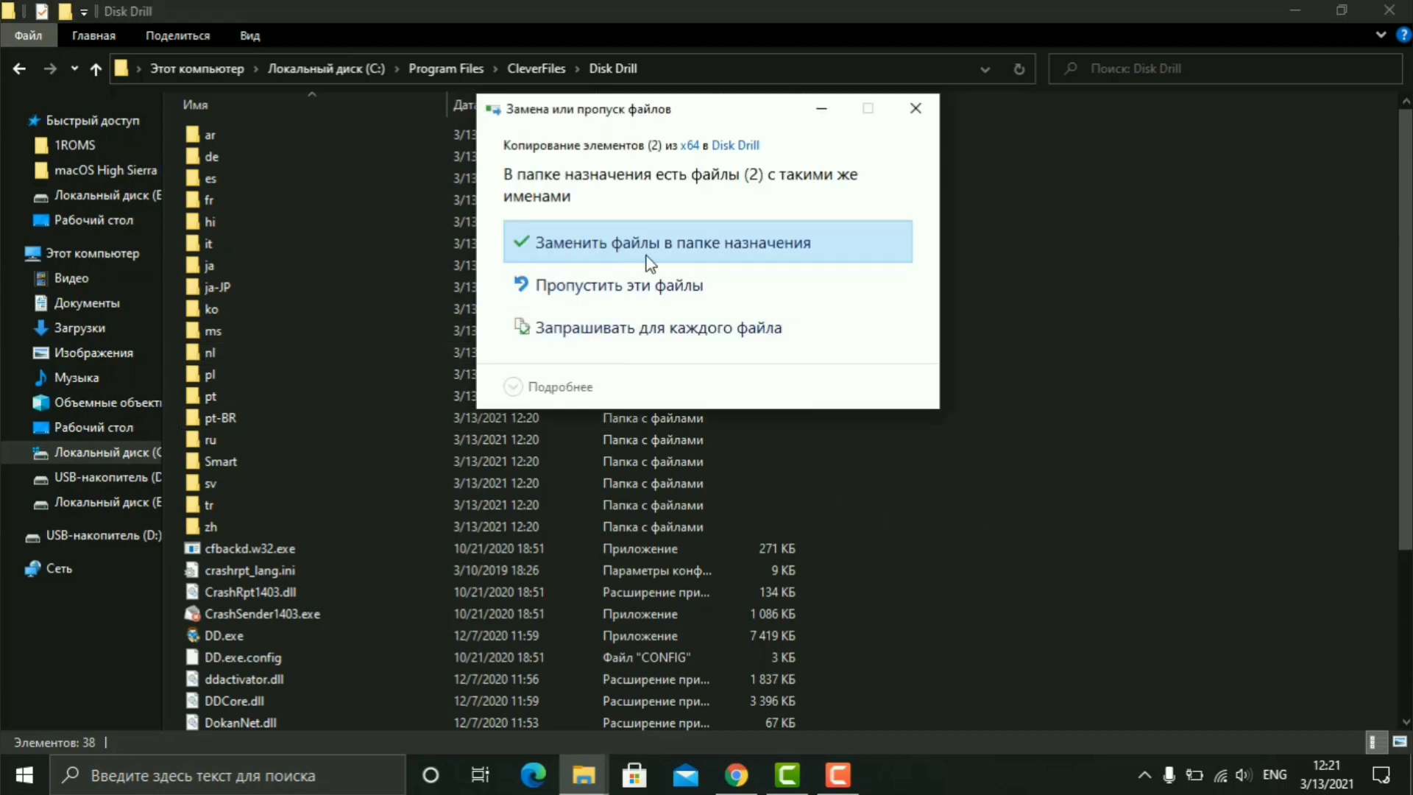
left_click(589, 243)
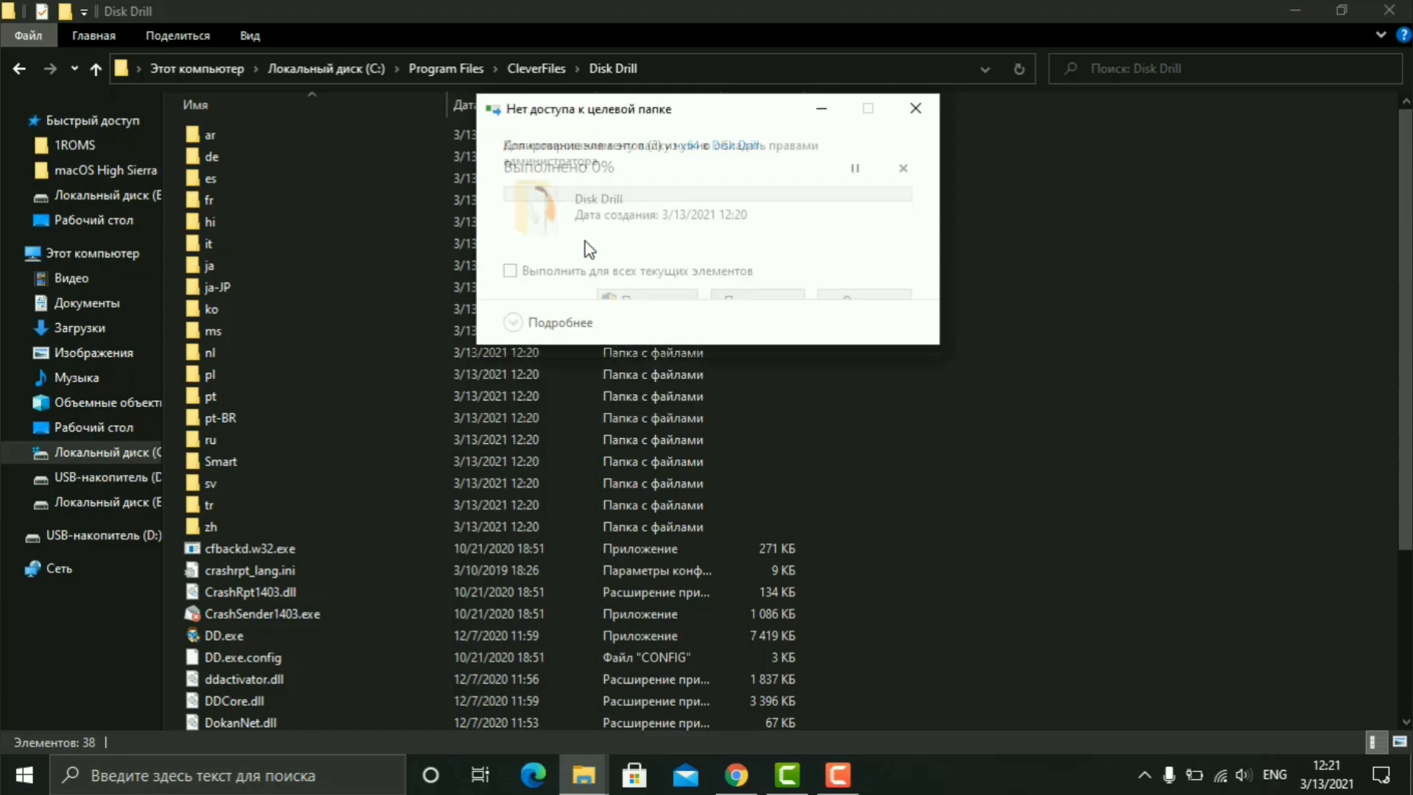
left_click(521, 276)
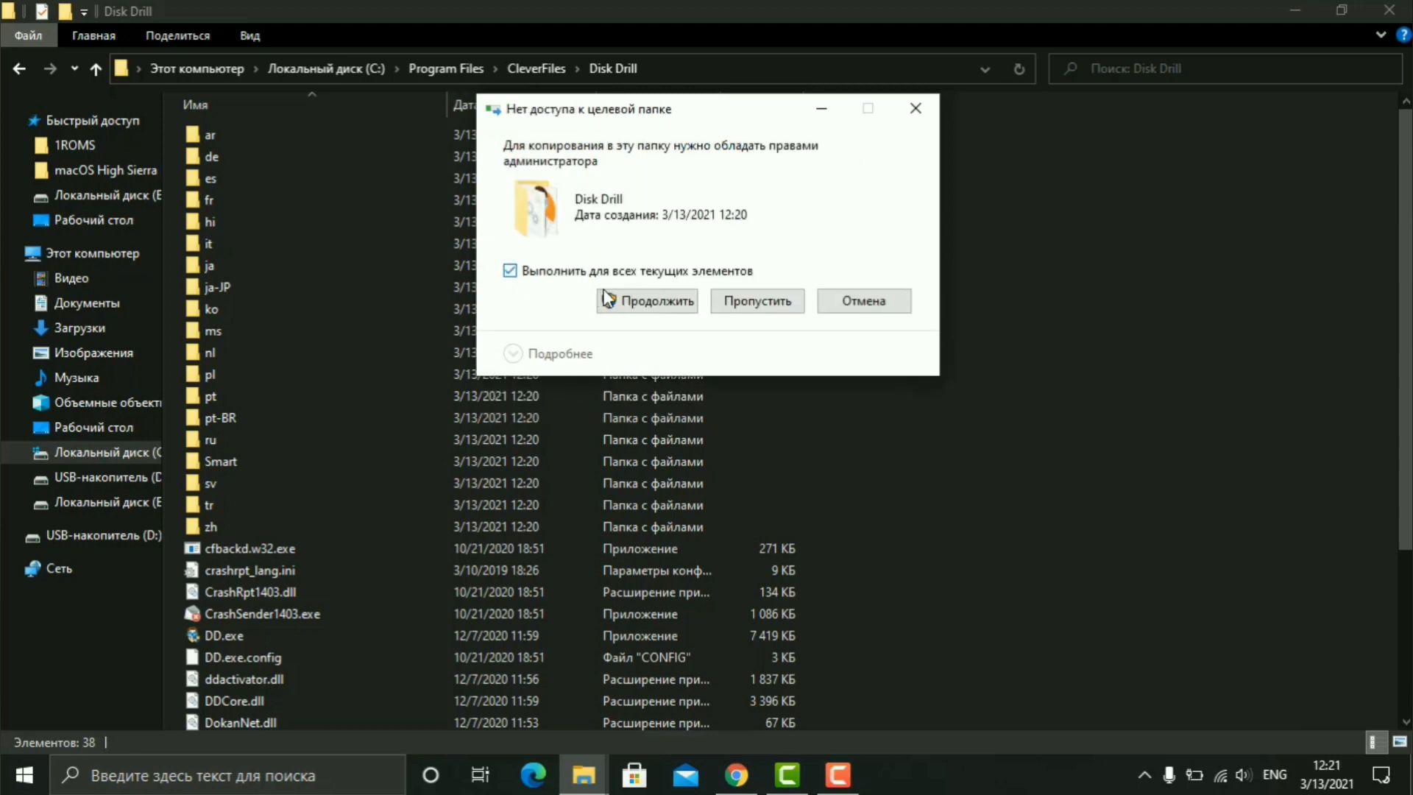
left_click(621, 300)
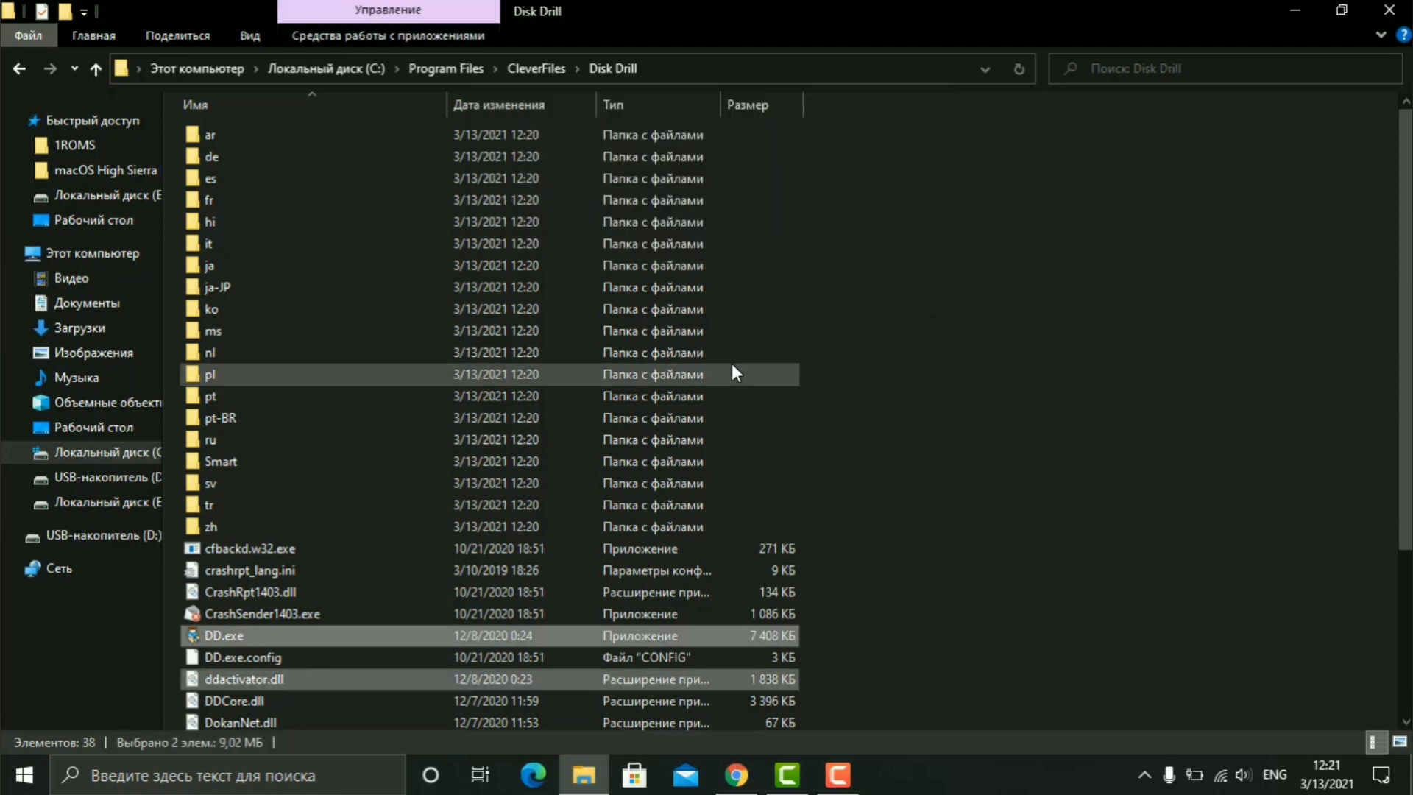
Step: Open Windows Defender Firewall with Advanced Security through the Windows Security firewall and network protection settings
left_click(25, 775)
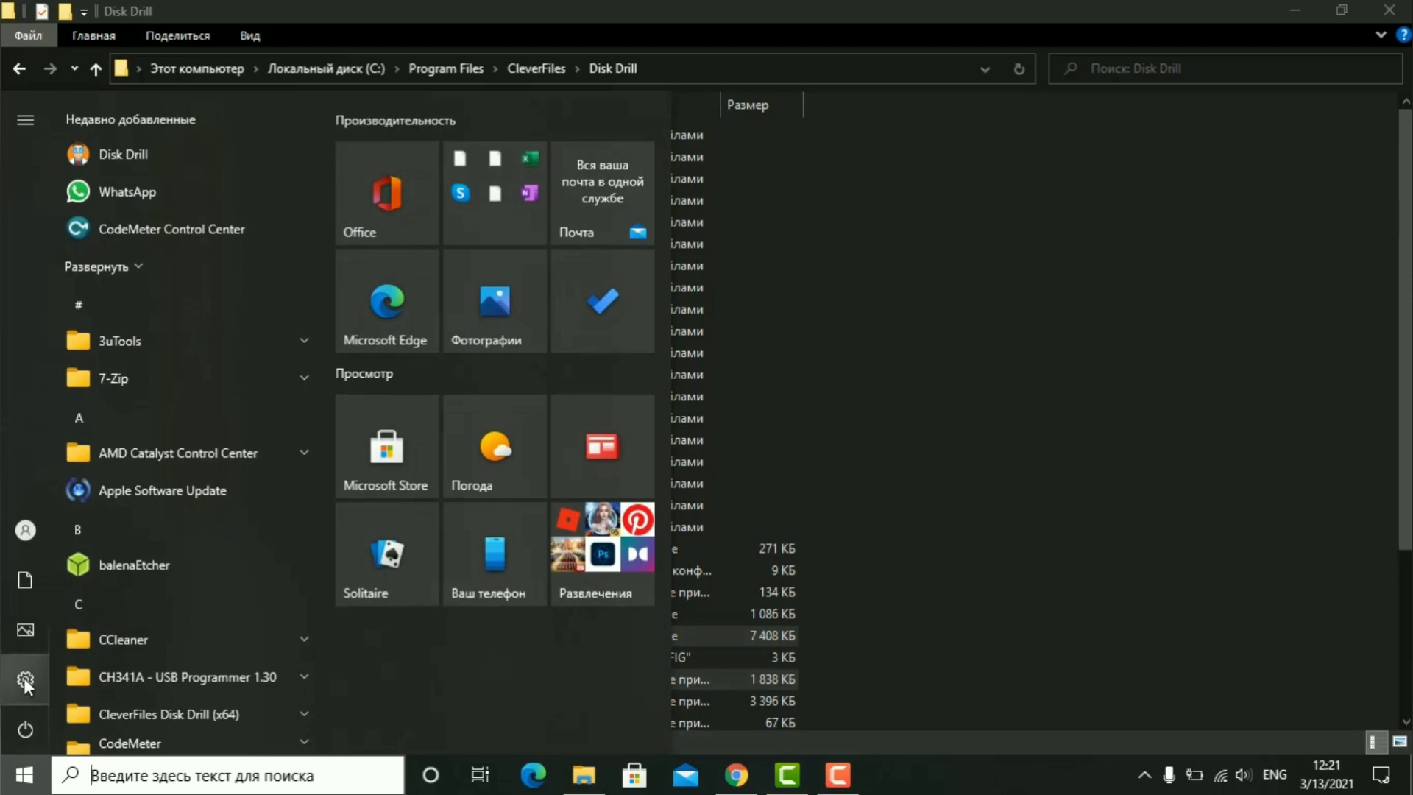
mouse_move(32, 670)
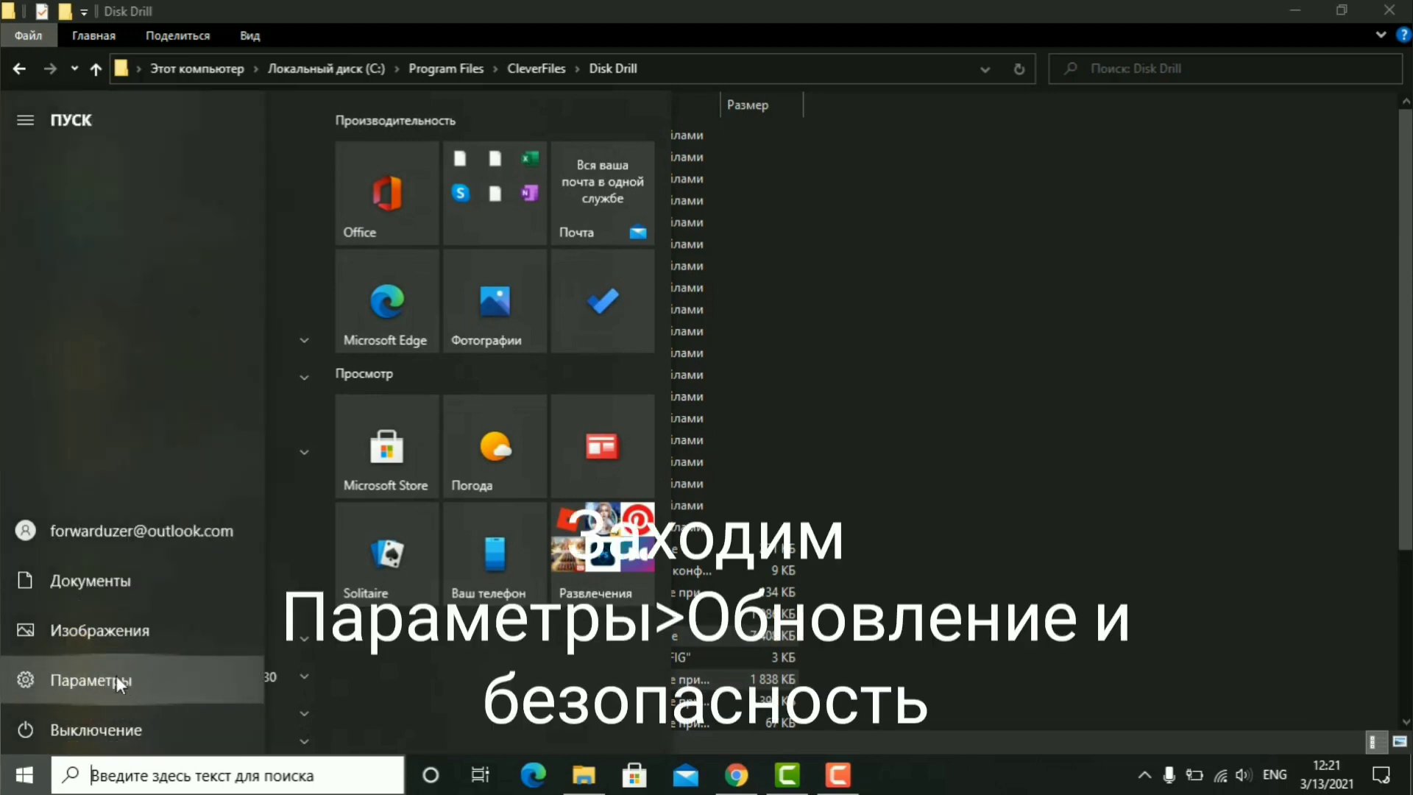
left_click(179, 671)
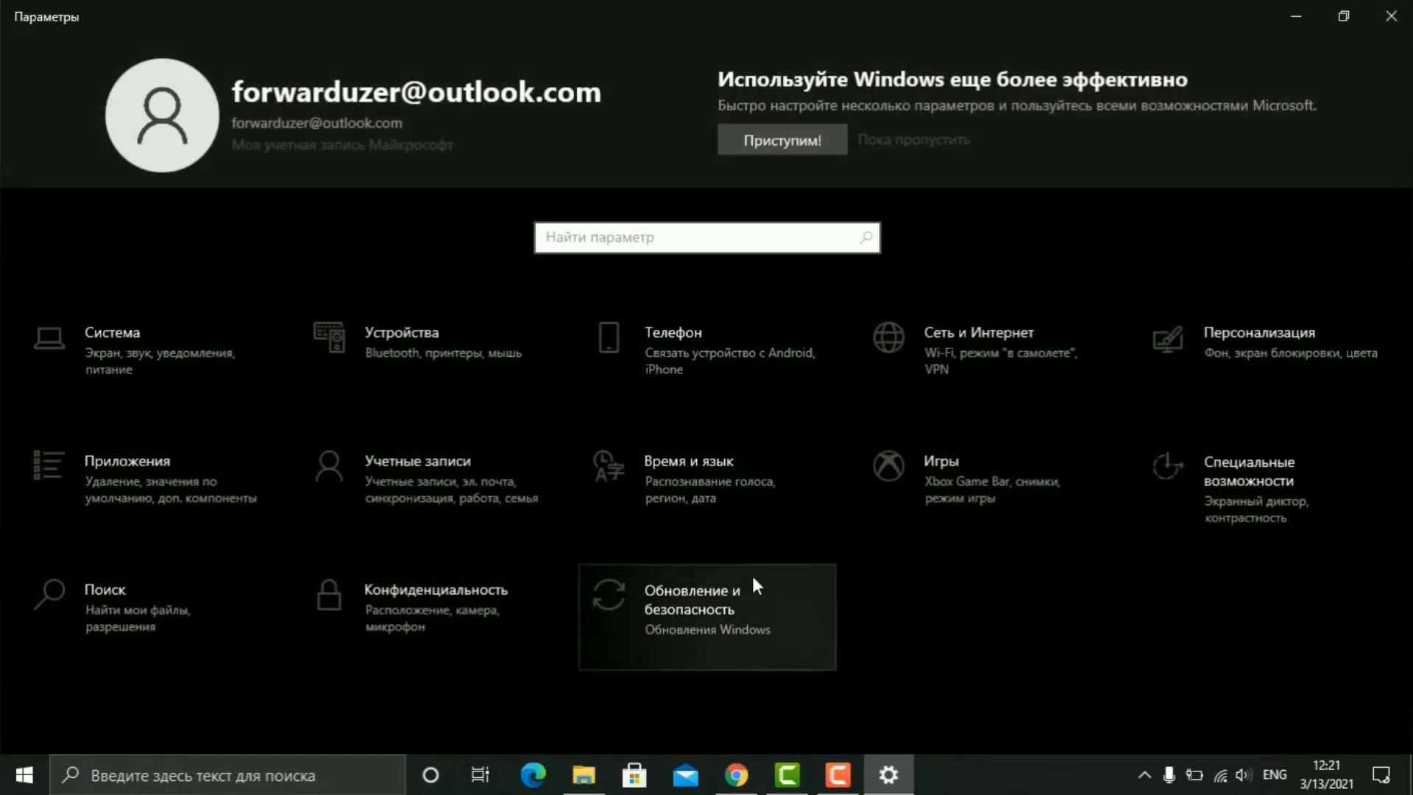
left_click(669, 619)
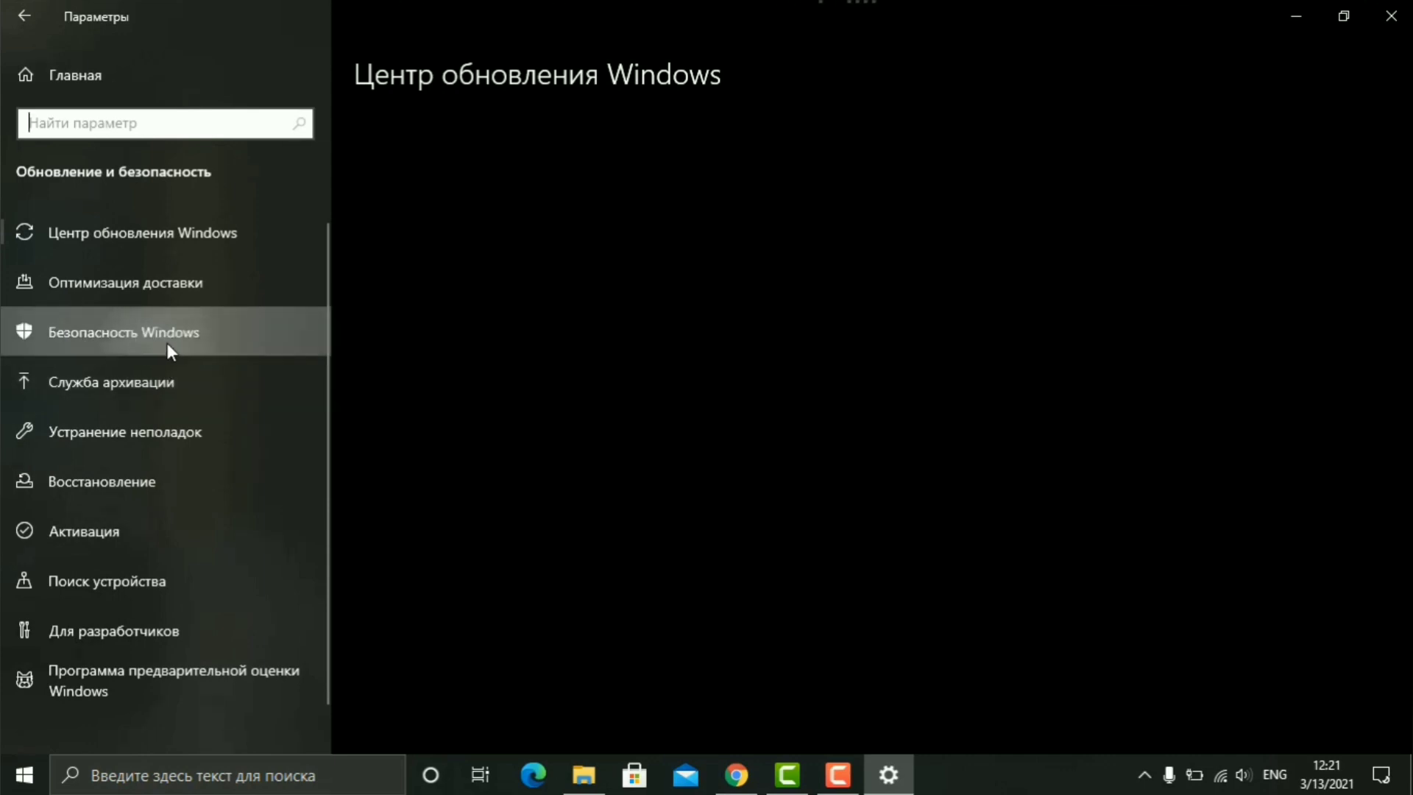
left_click(222, 344)
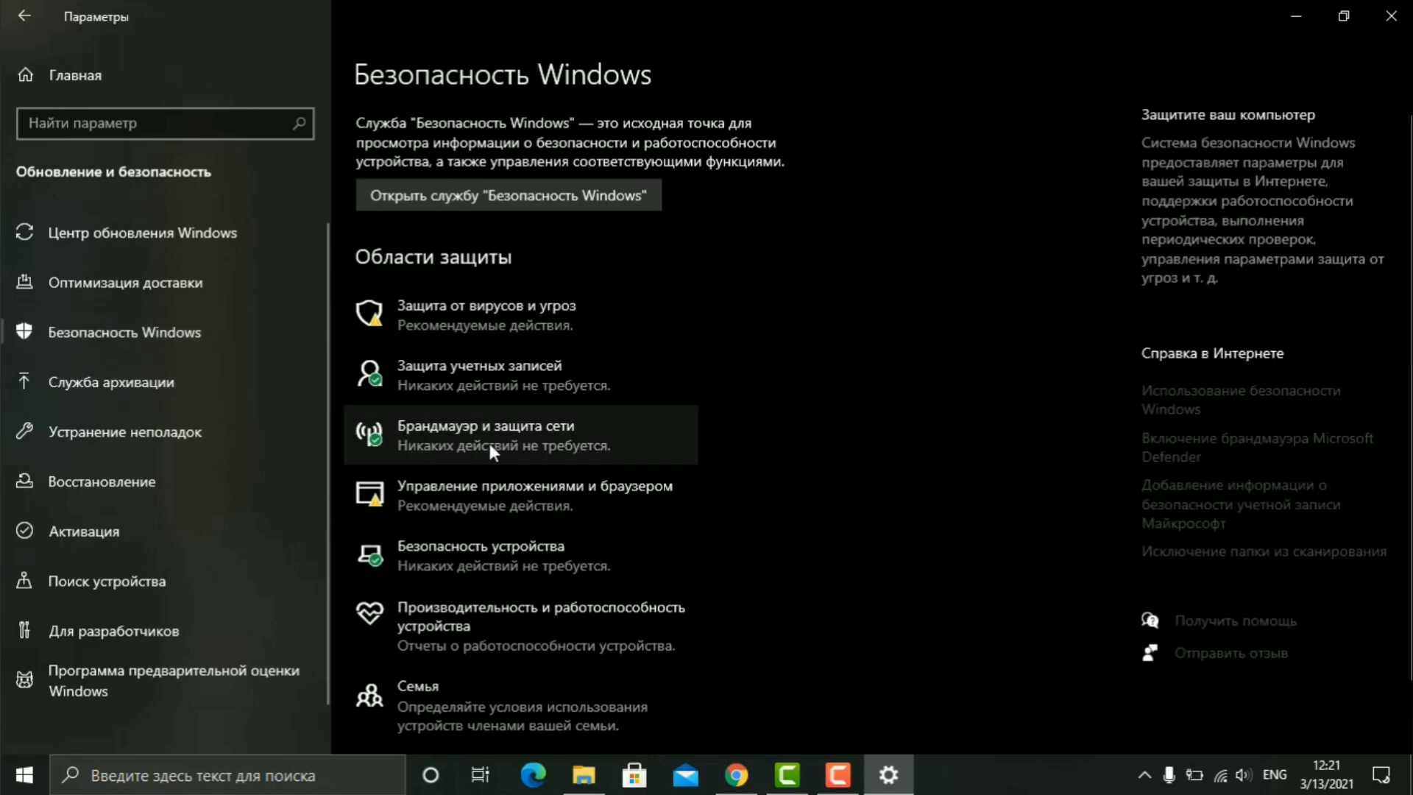
left_click(477, 437)
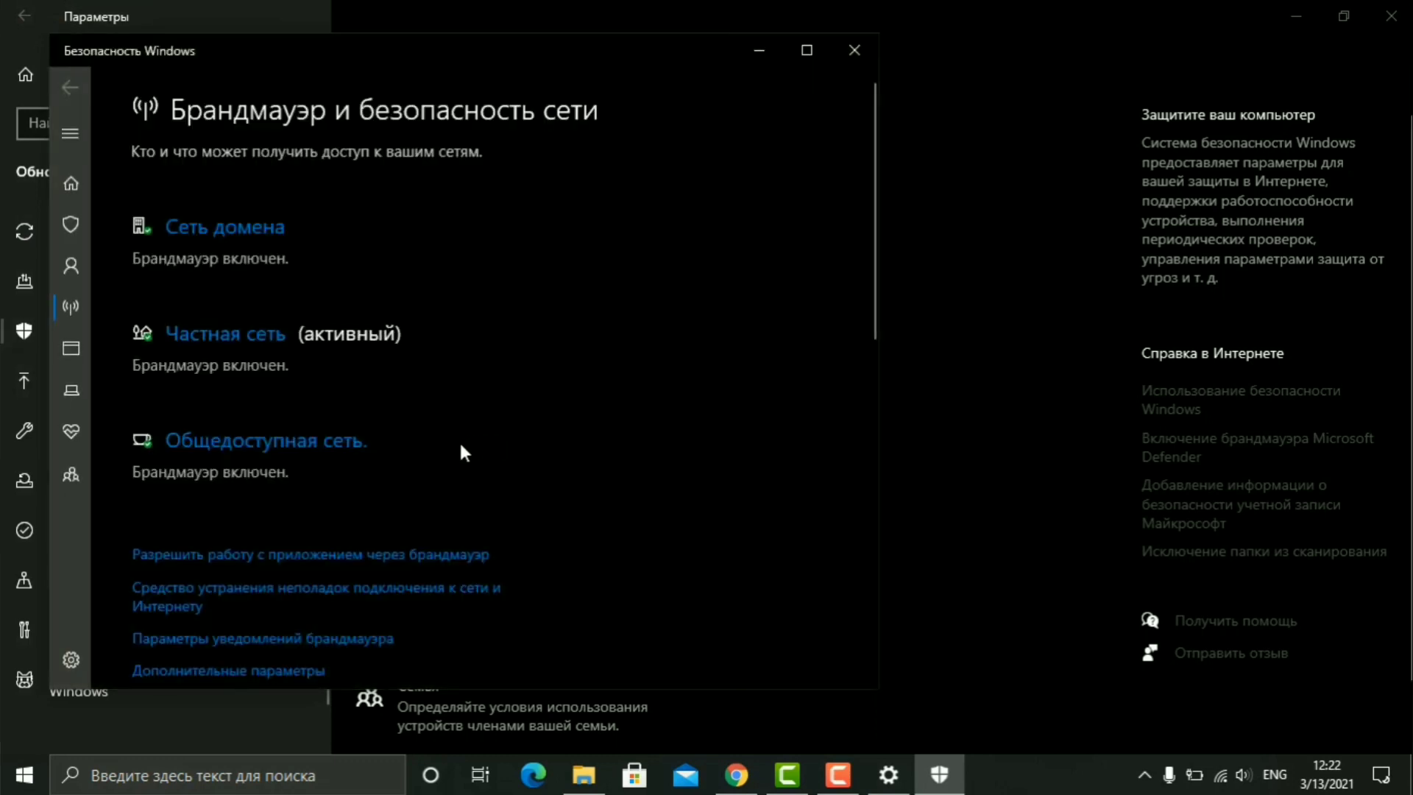
scroll(353, 558, "down", 2)
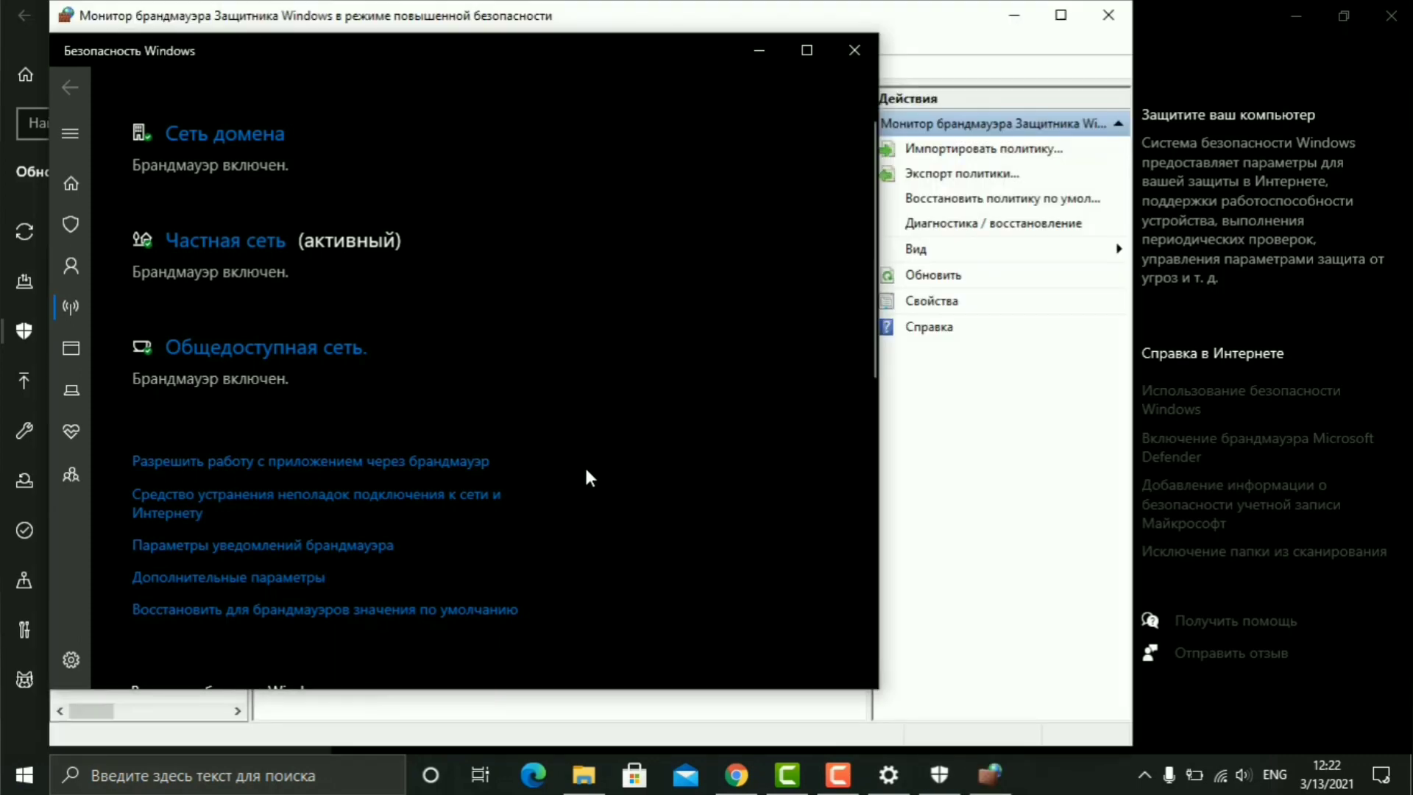
left_click(572, 26)
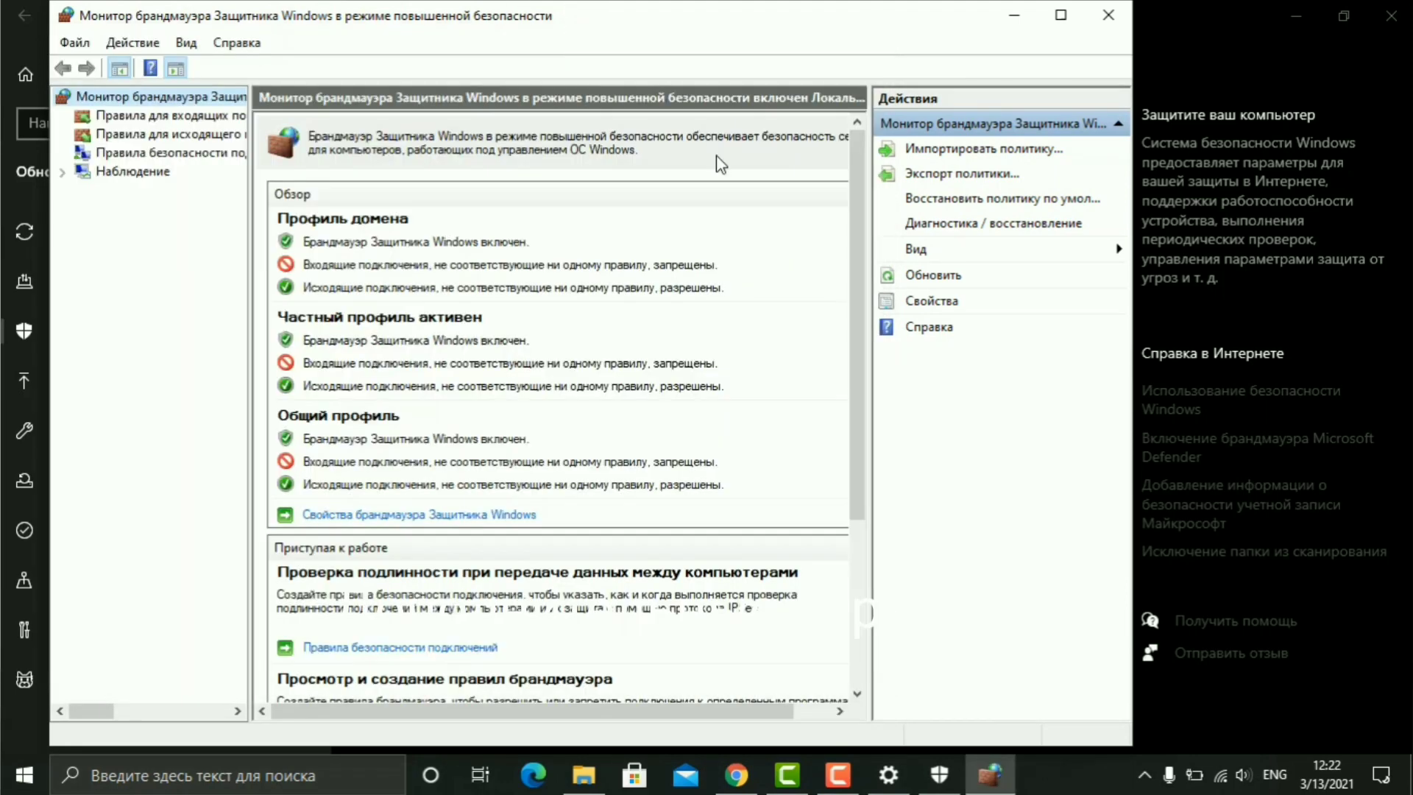
Step: Start a new outbound connection rule of the program type
left_click(176, 138)
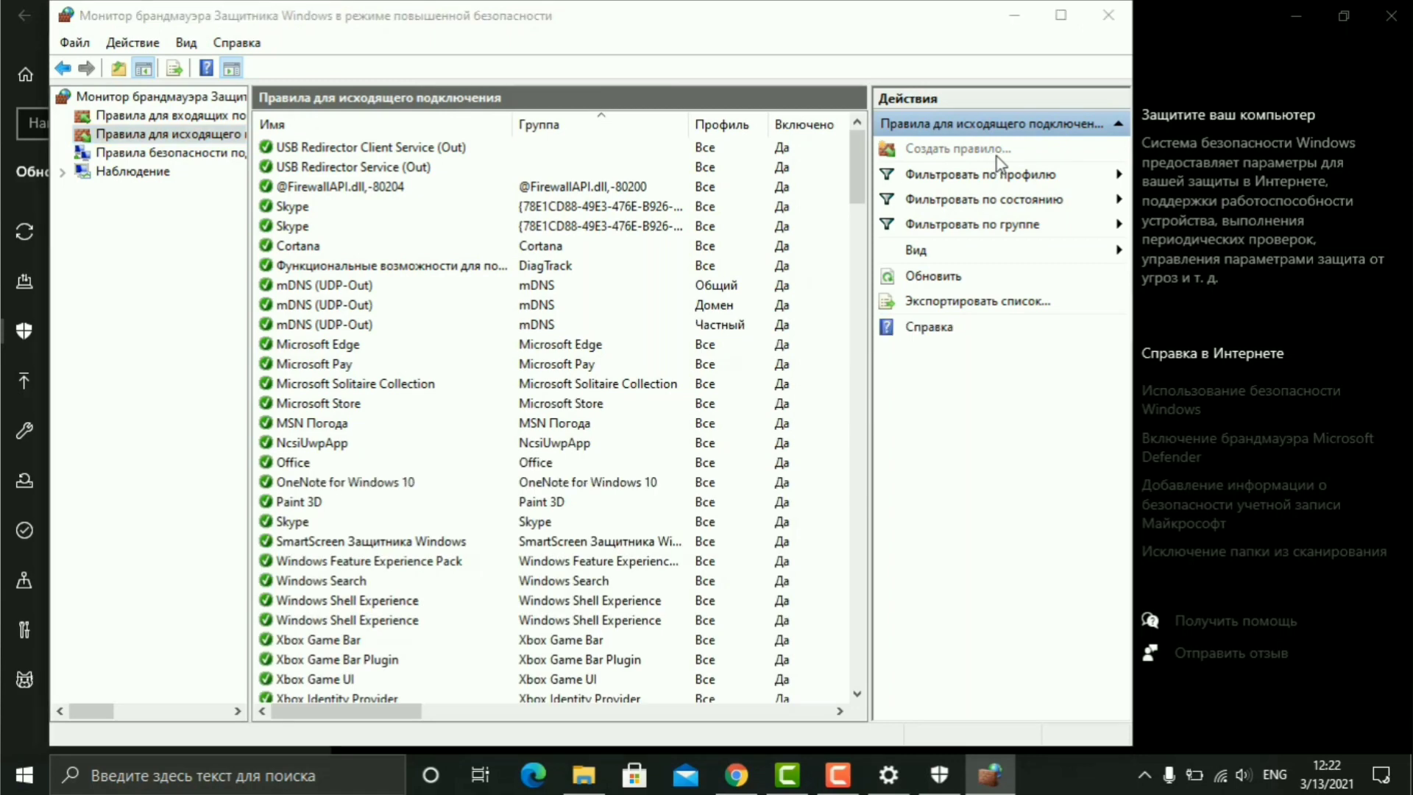
left_click(998, 155)
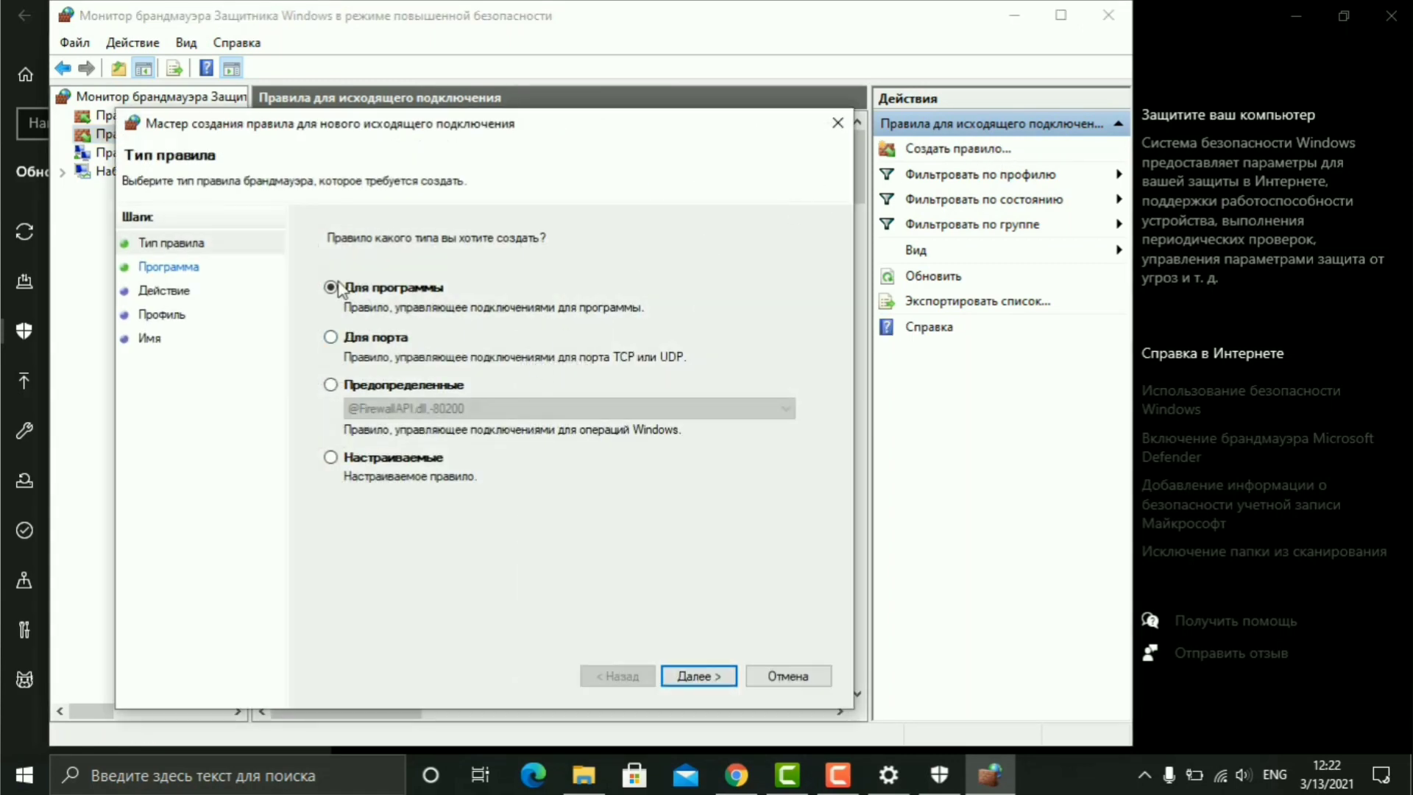
left_click(699, 664)
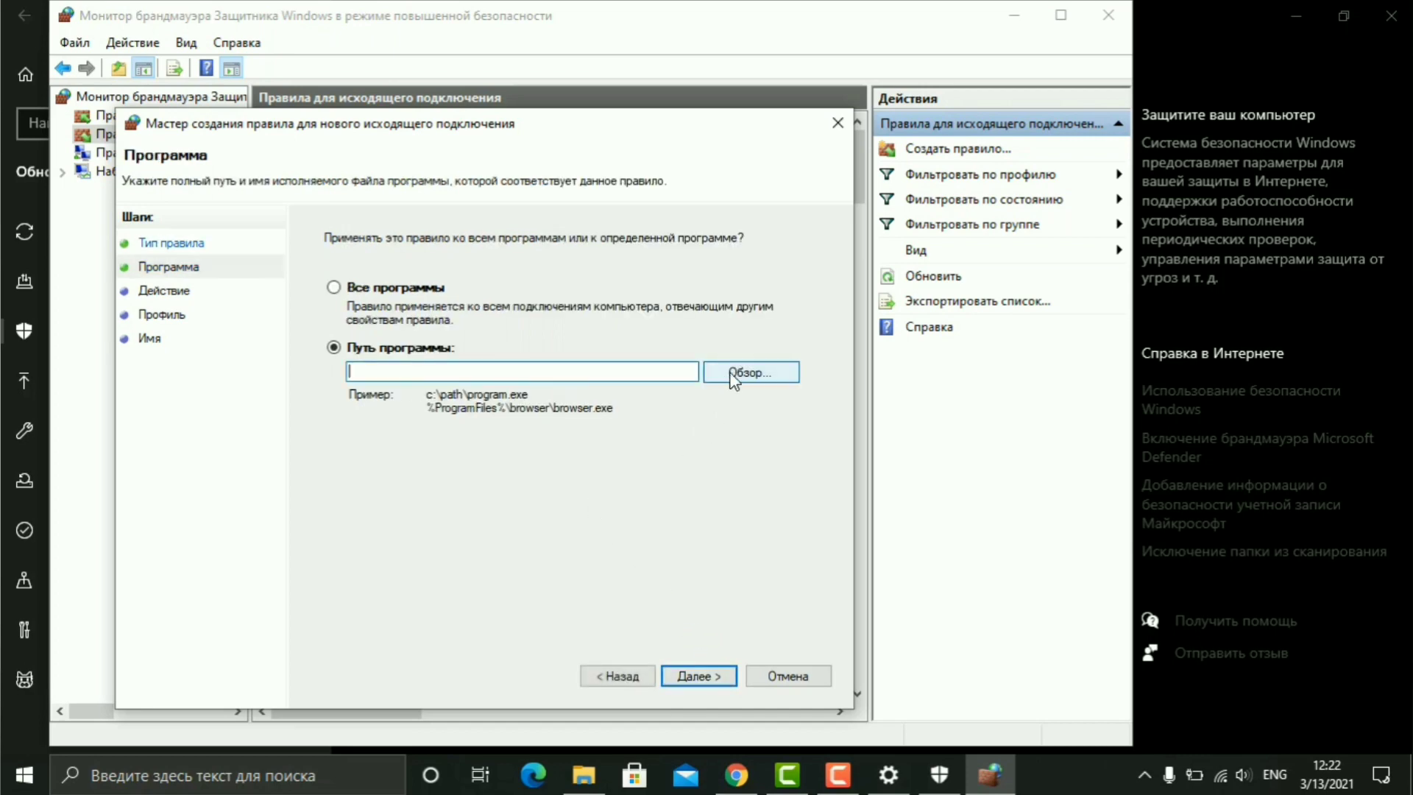
Step: Set the rule's program path to DD.exe in C:\Program Files\CleverFiles\Disk Drill, dismissing the unavailable-location error
left_click(761, 376)
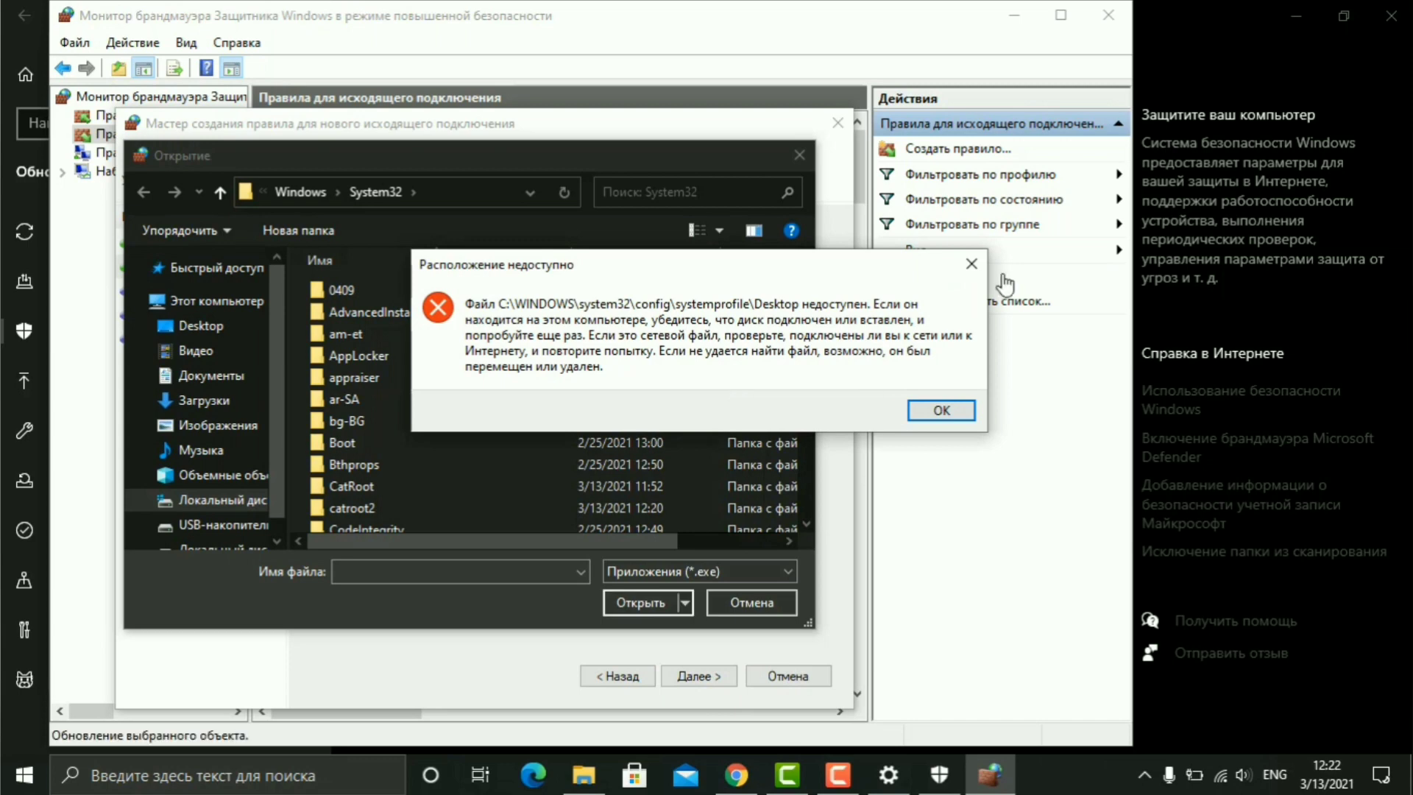
left_click(970, 265)
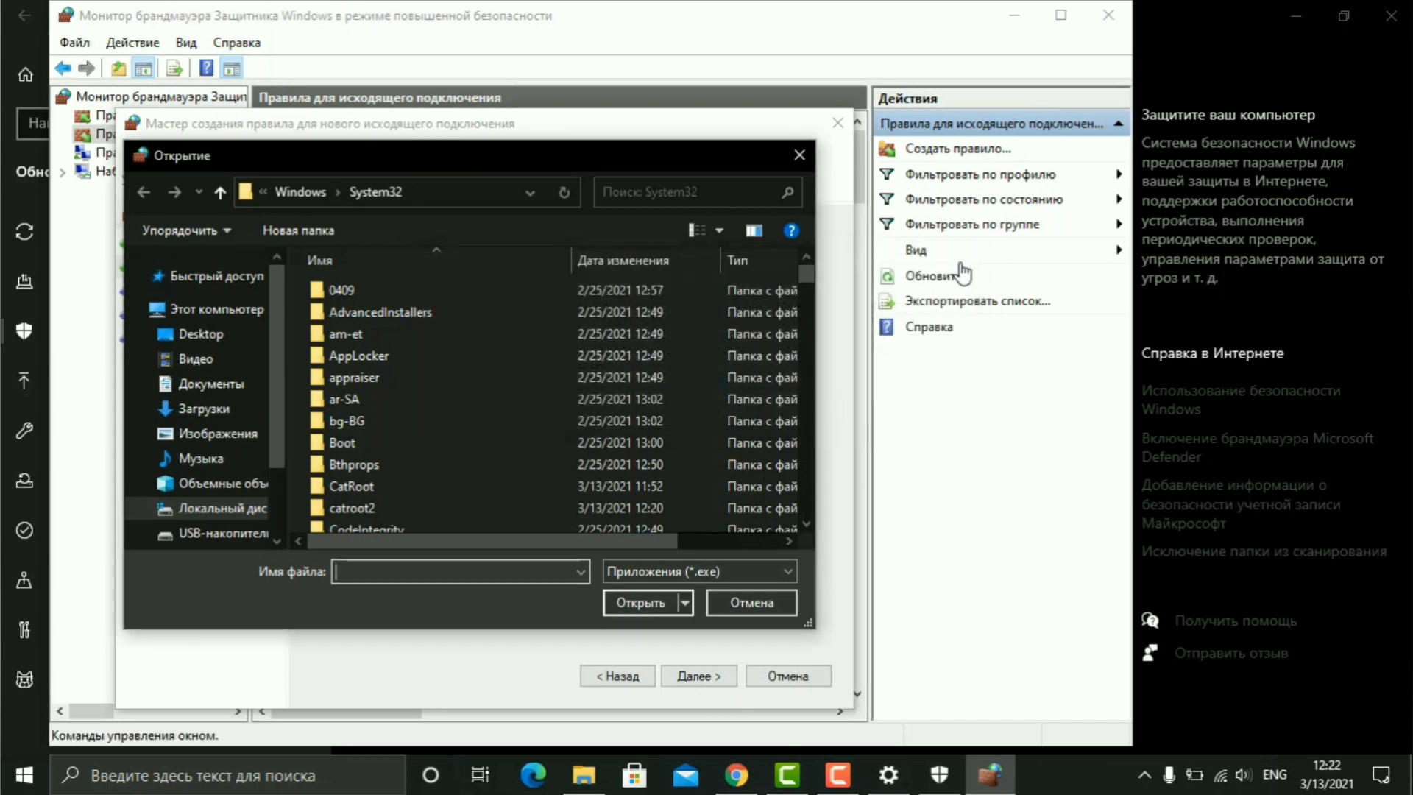
left_click(220, 509)
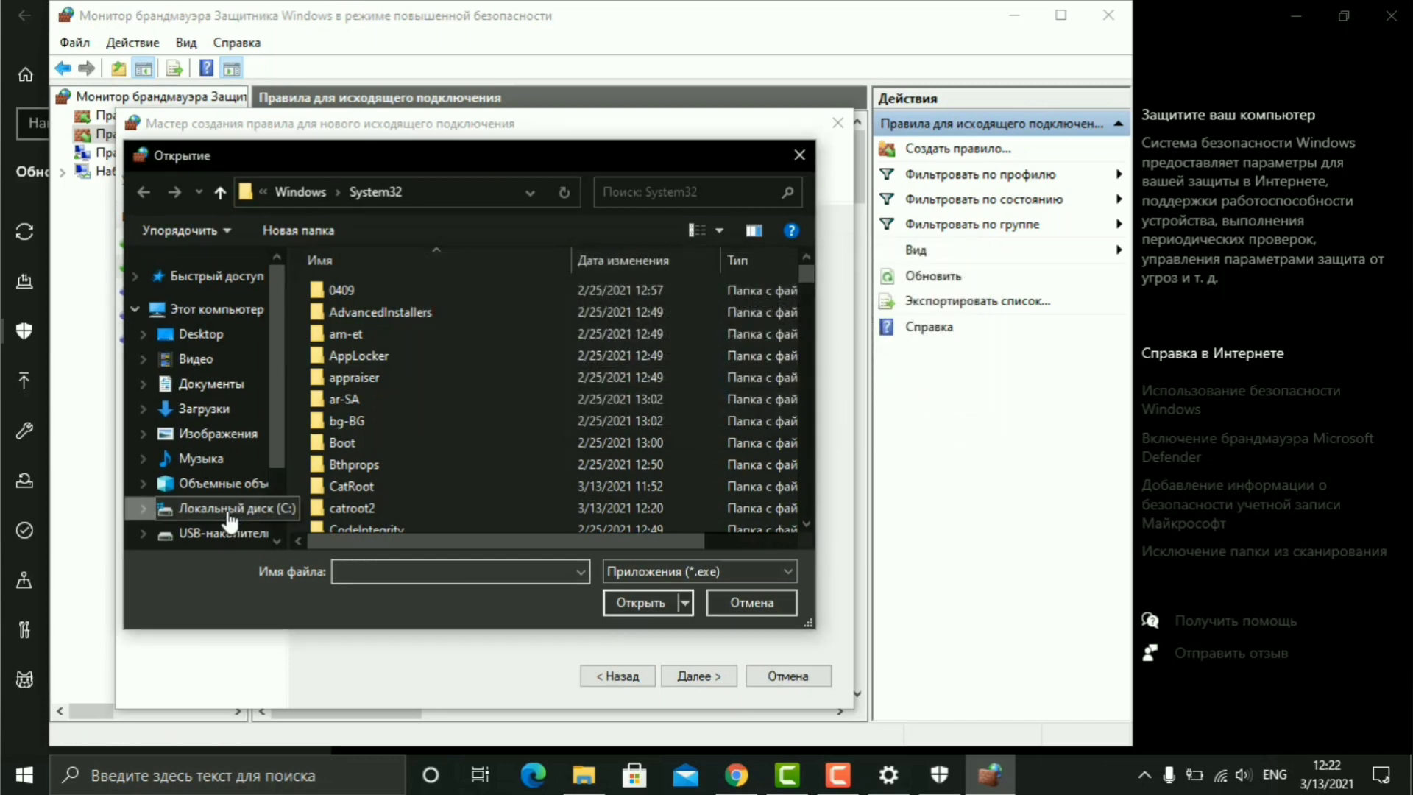
scroll(386, 442, "down", 1)
scroll(381, 434, "up", 5)
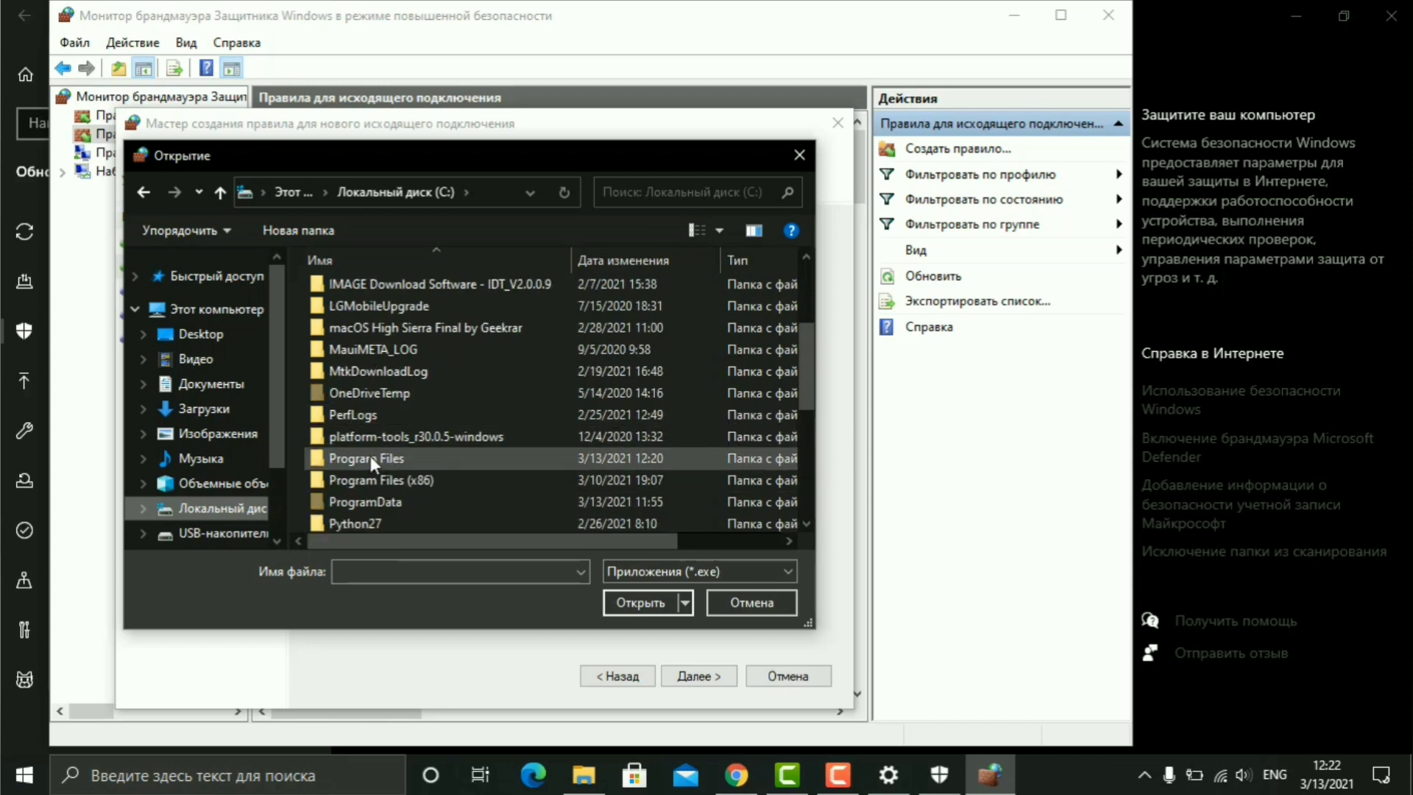
double_click(370, 456)
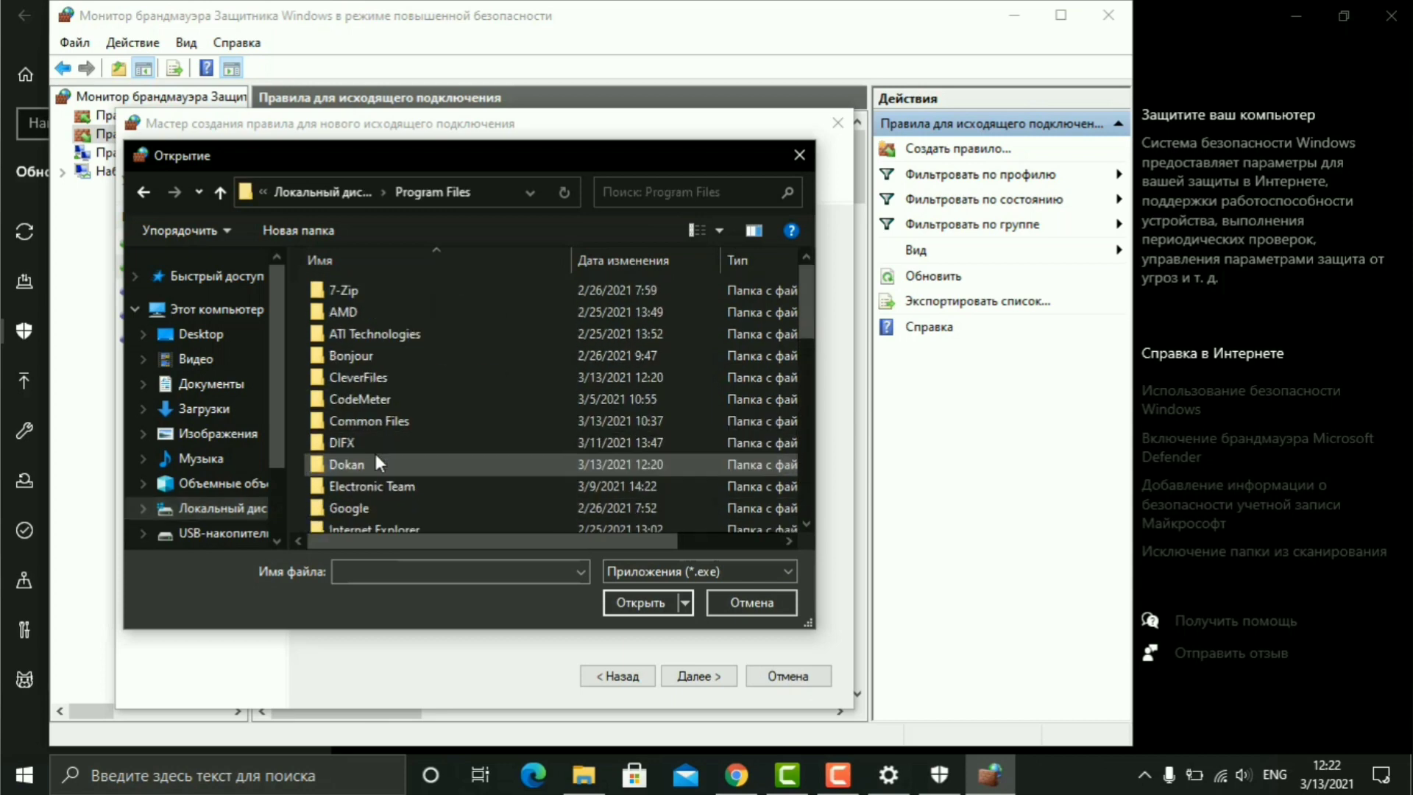
double_click(365, 376)
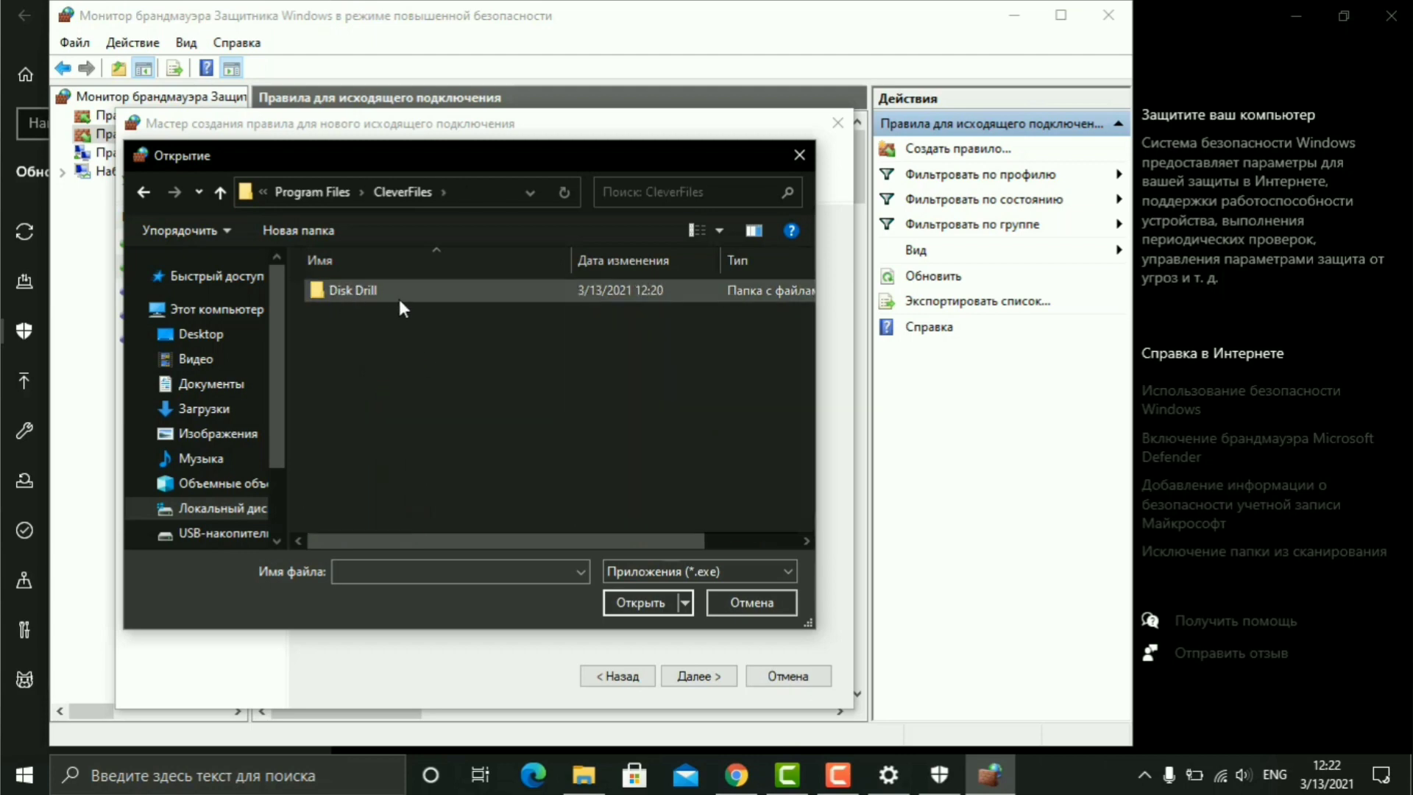
double_click(369, 291)
scroll(416, 368, "down", 5)
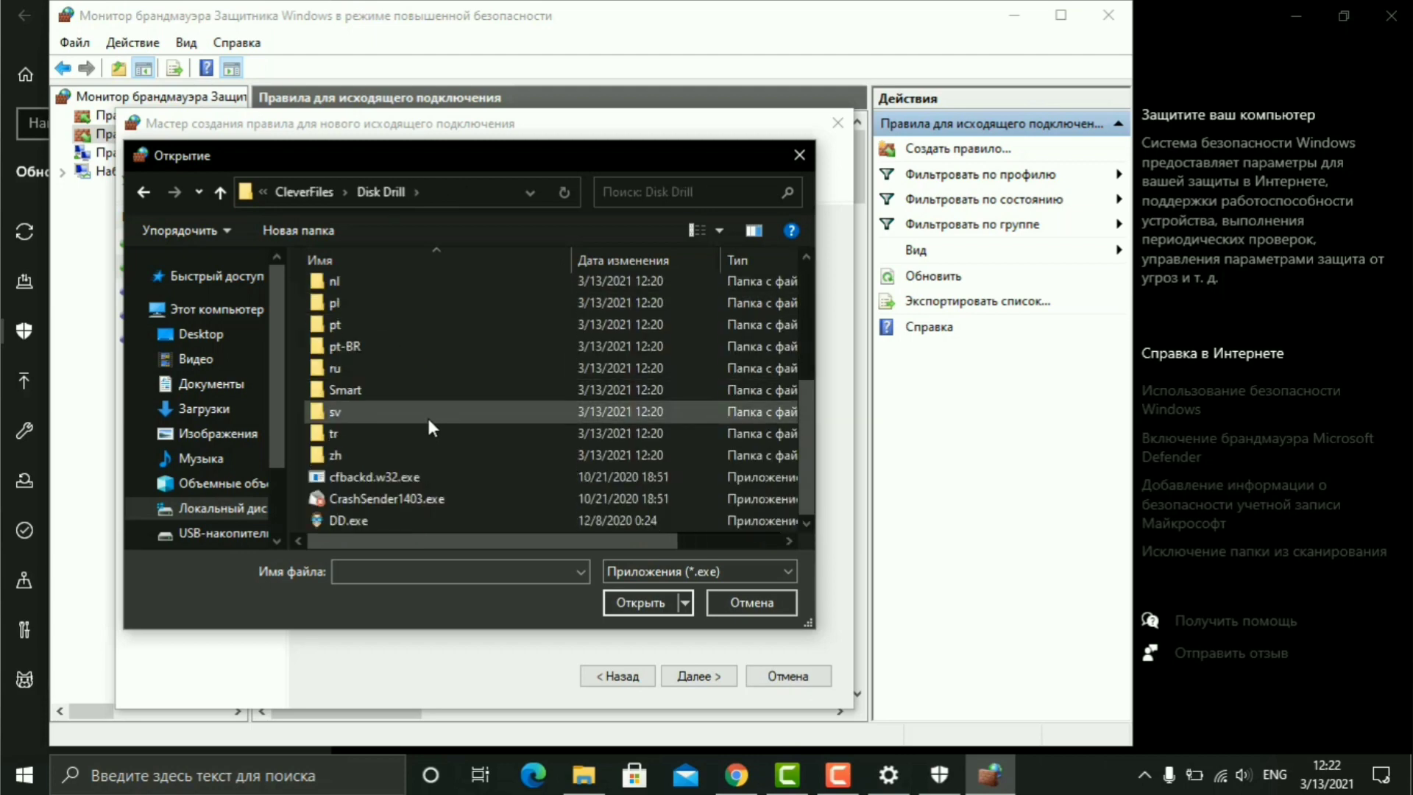
left_click(356, 521)
double_click(356, 521)
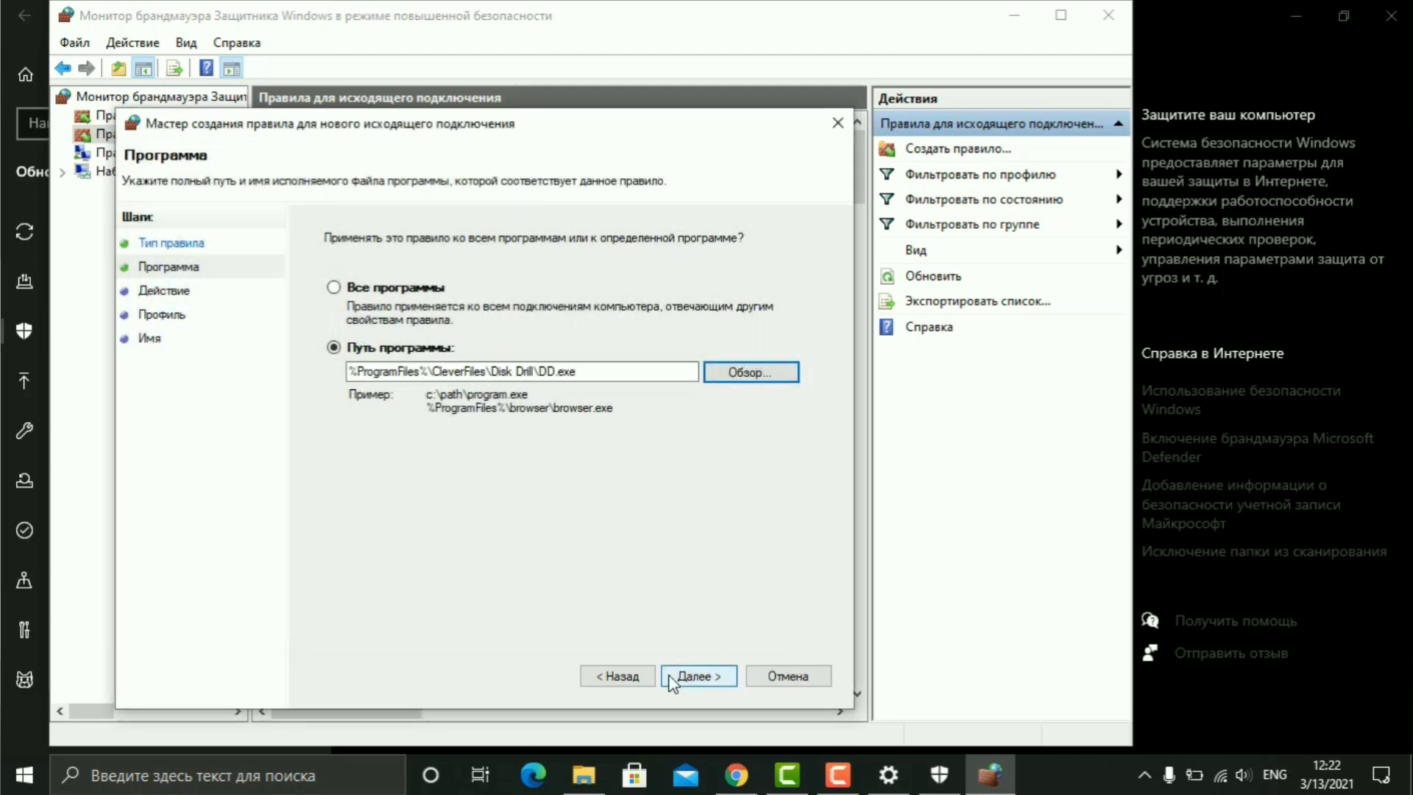
left_click(707, 680)
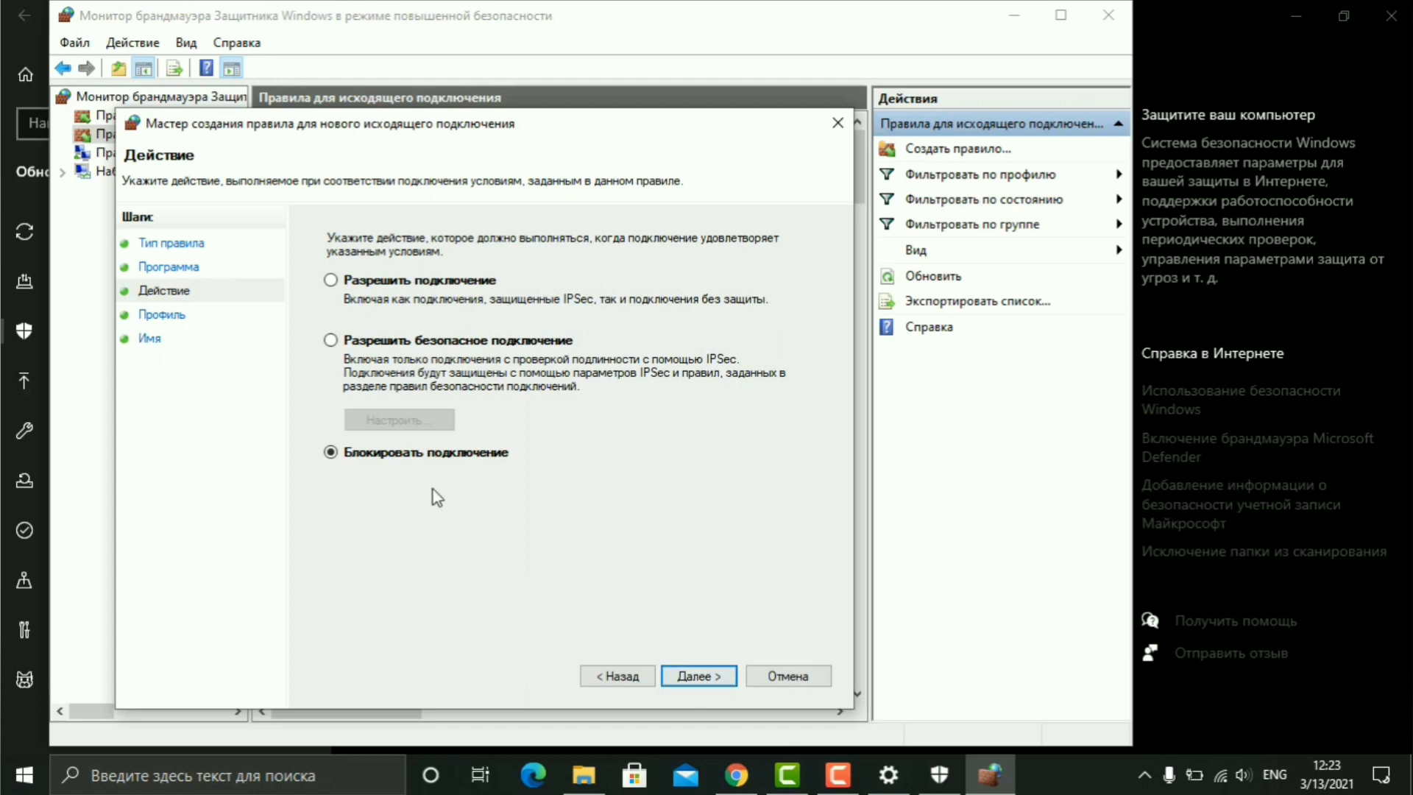
Step: Block the connection for the domain, private and public profiles, and finish the rule with the name Disk Drill
left_click(701, 677)
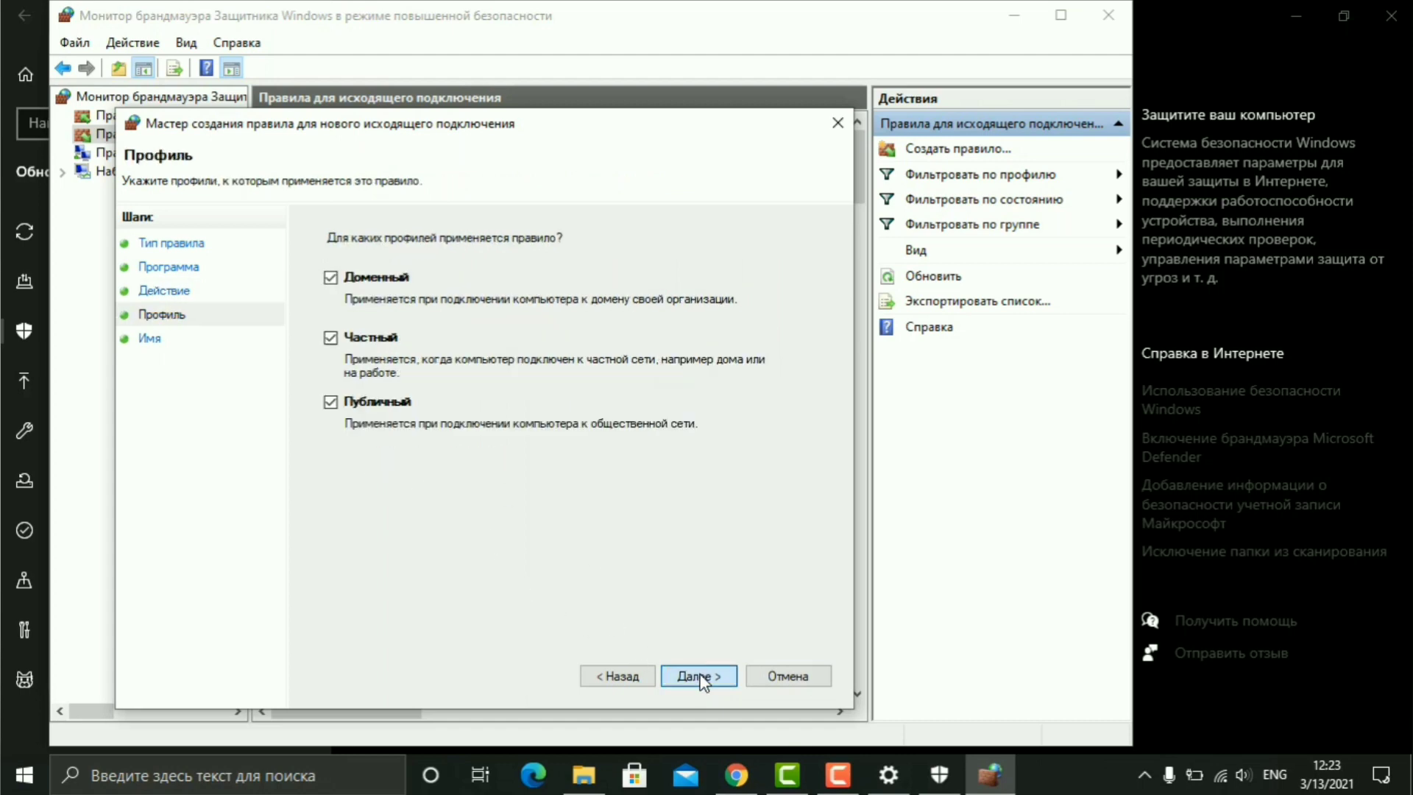
left_click(697, 676)
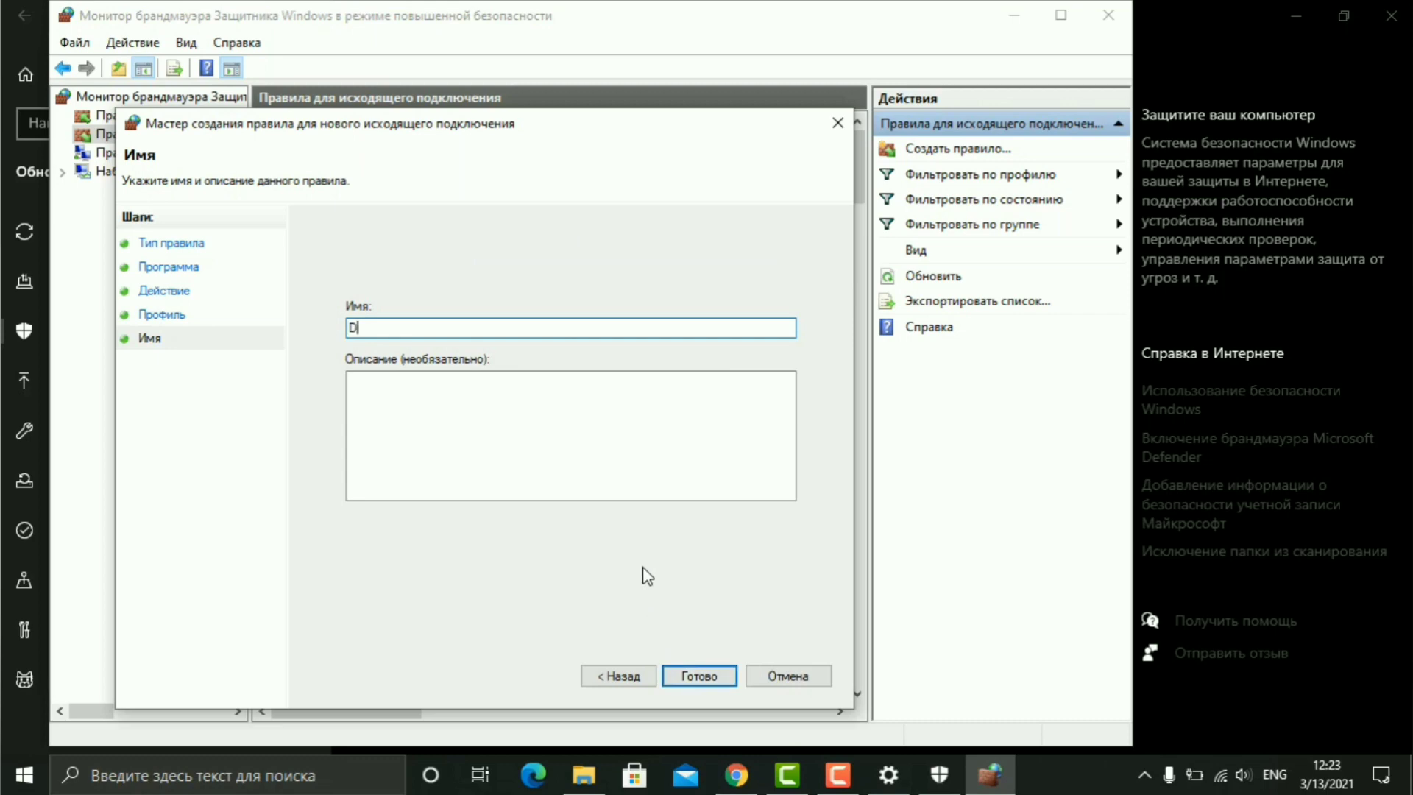
left_click(697, 676)
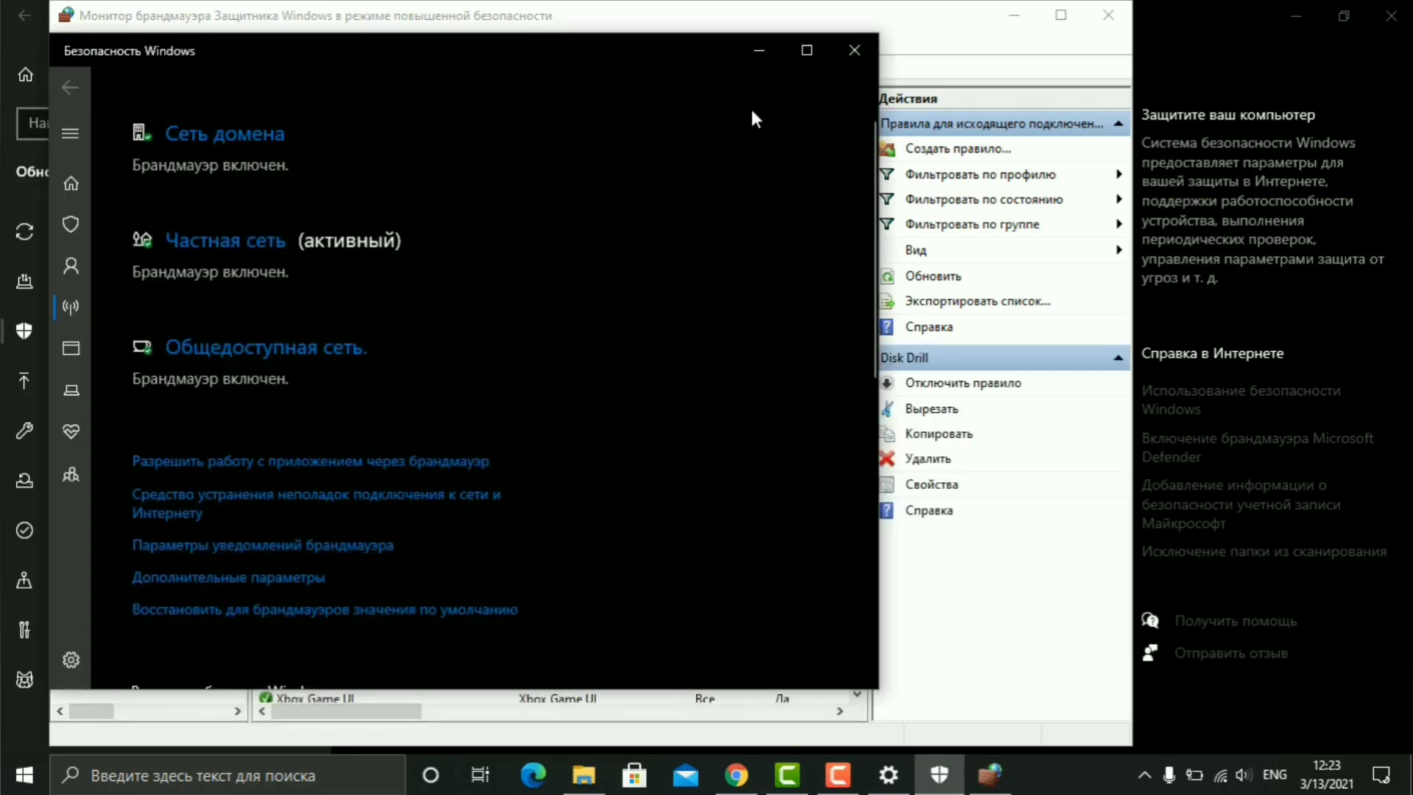
Step: Close the security, firewall, settings and installation folder windows, and move the Disk Drill shortcut beside the Disk Drill Pro 4.1.550.0 folder
left_click(858, 48)
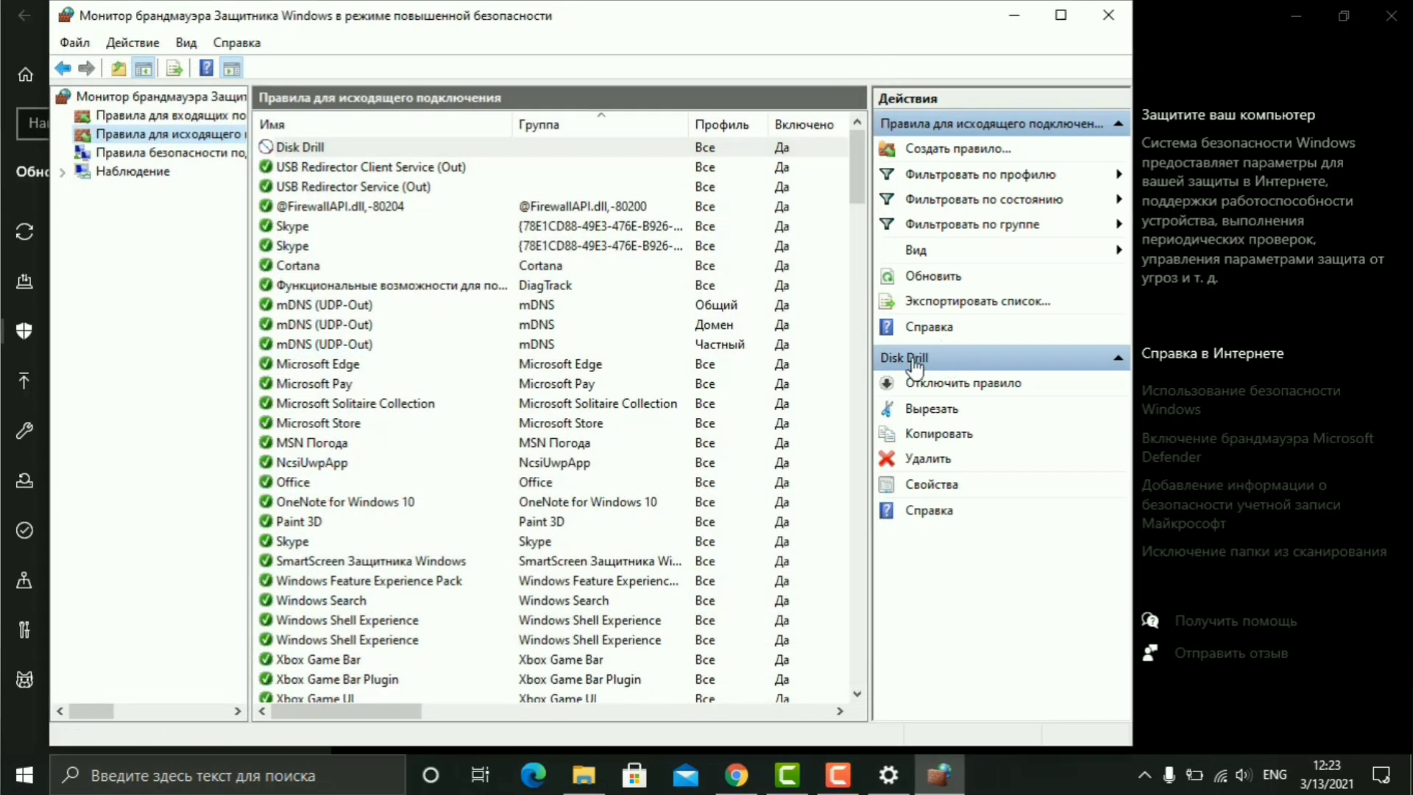
left_click(965, 361)
left_click(965, 361)
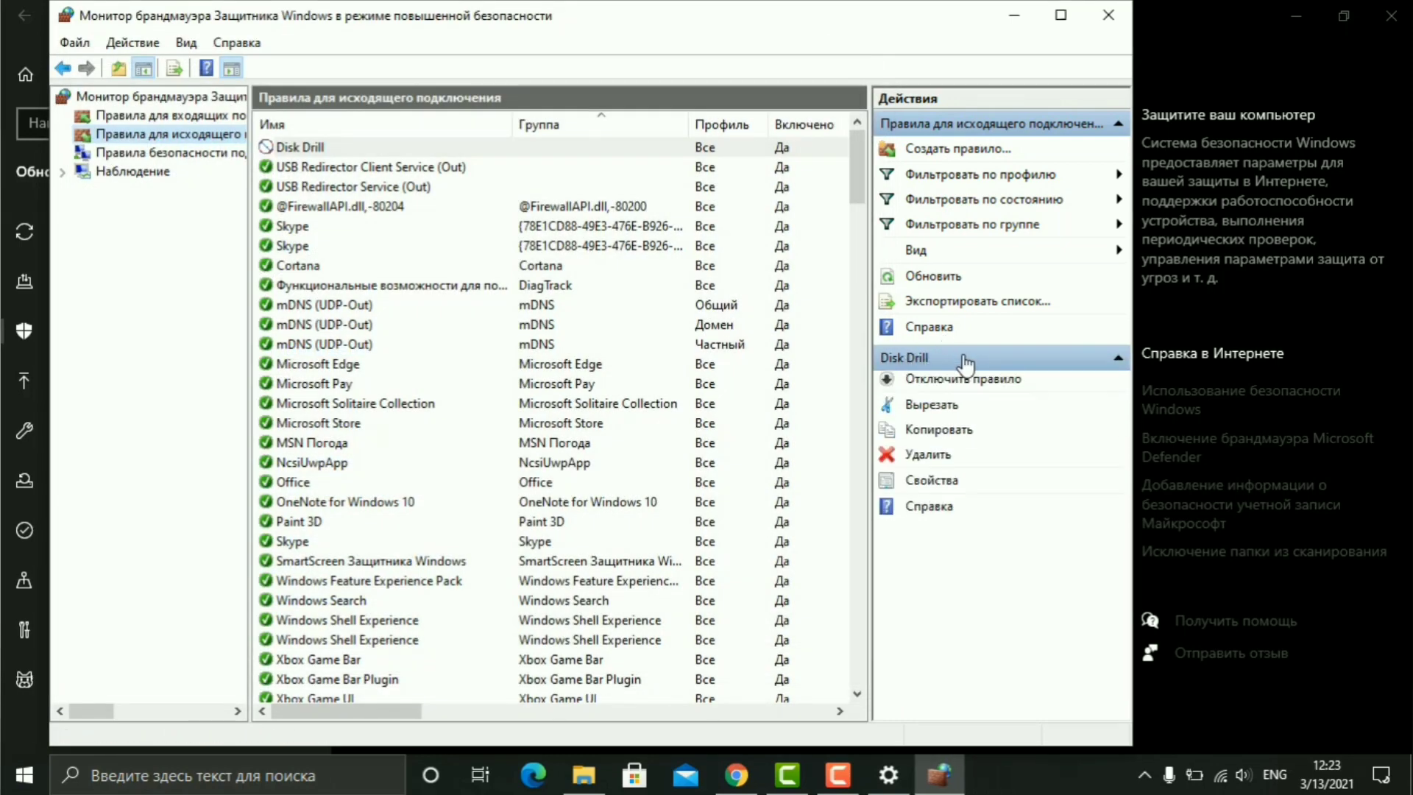
left_click(1111, 29)
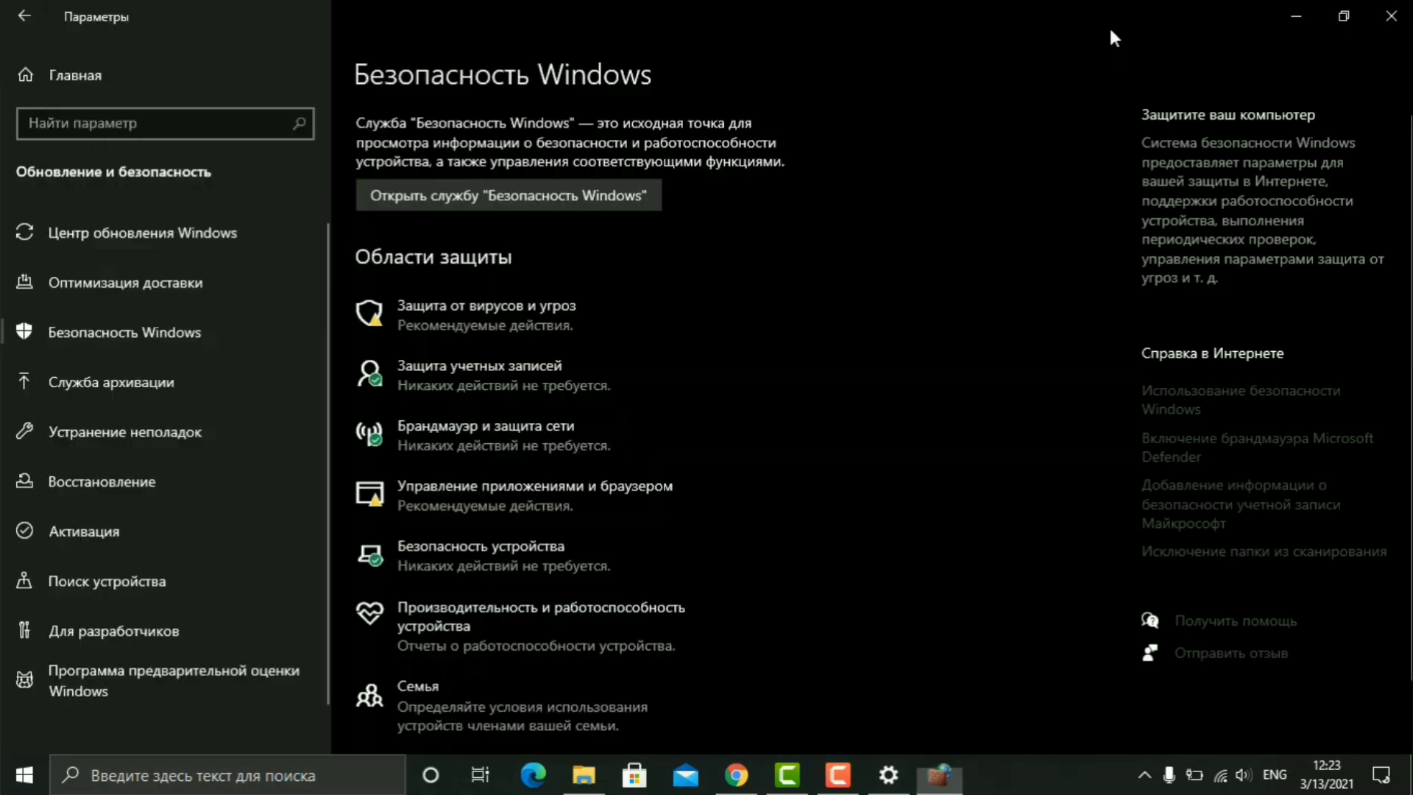
left_click(1389, 27)
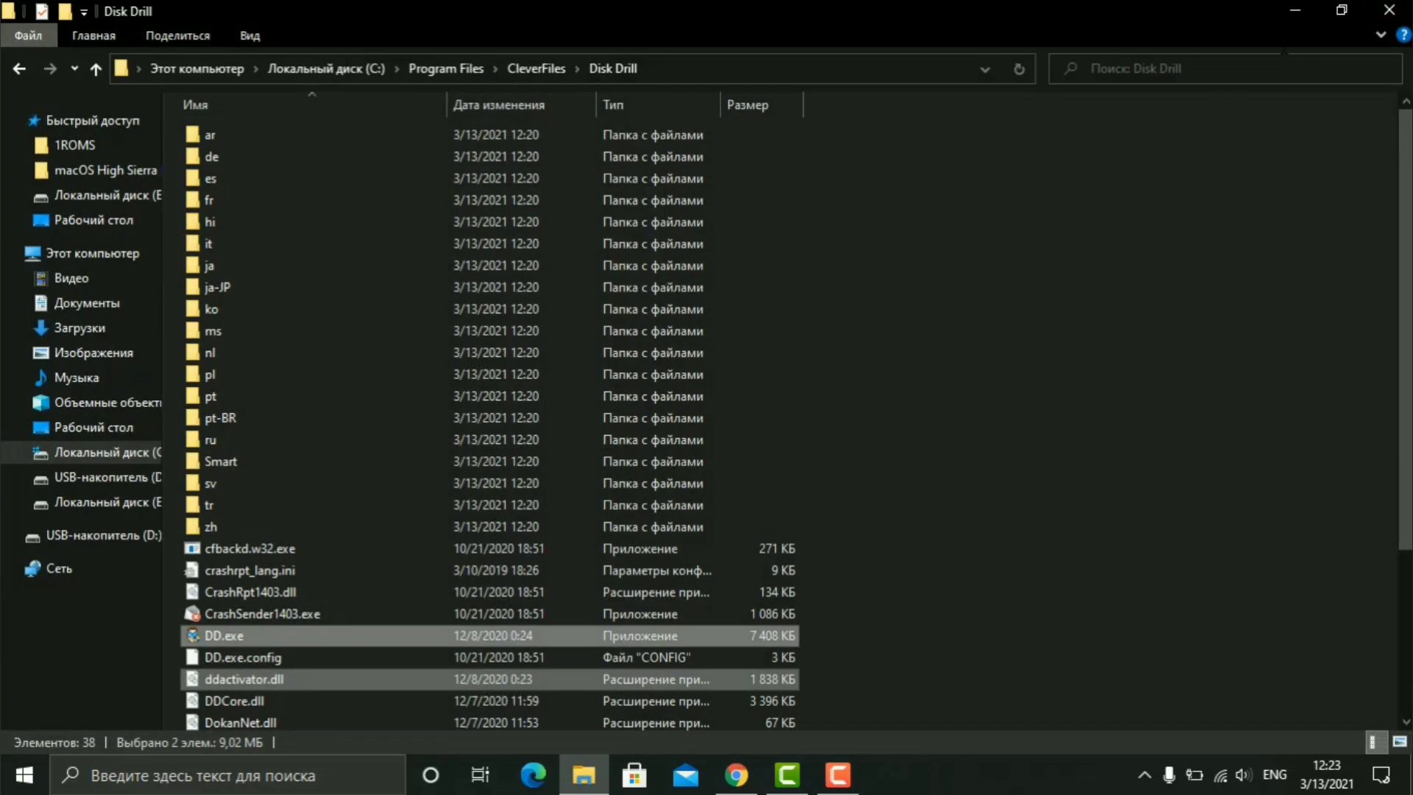
left_click(1392, 11)
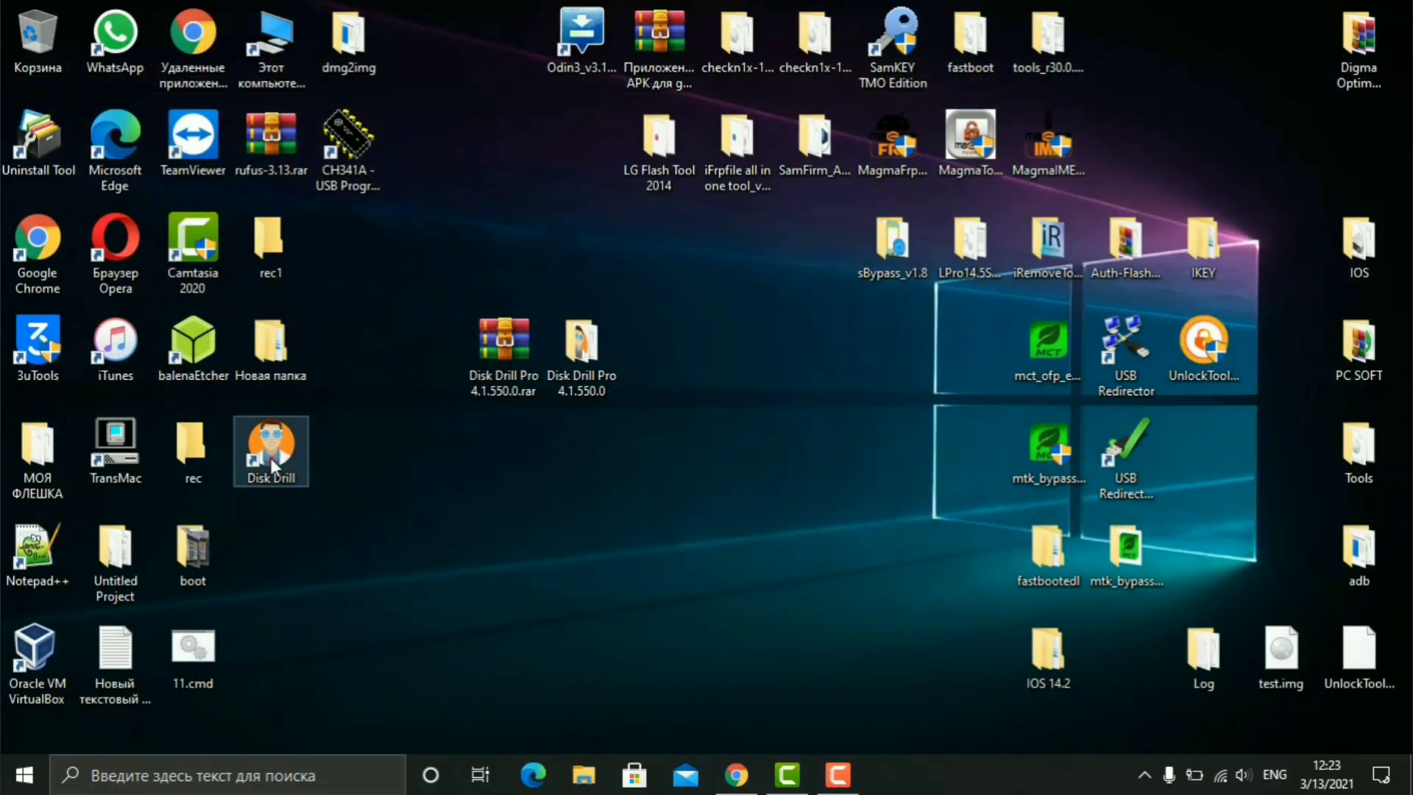
left_click_drag(708, 364, 711, 369)
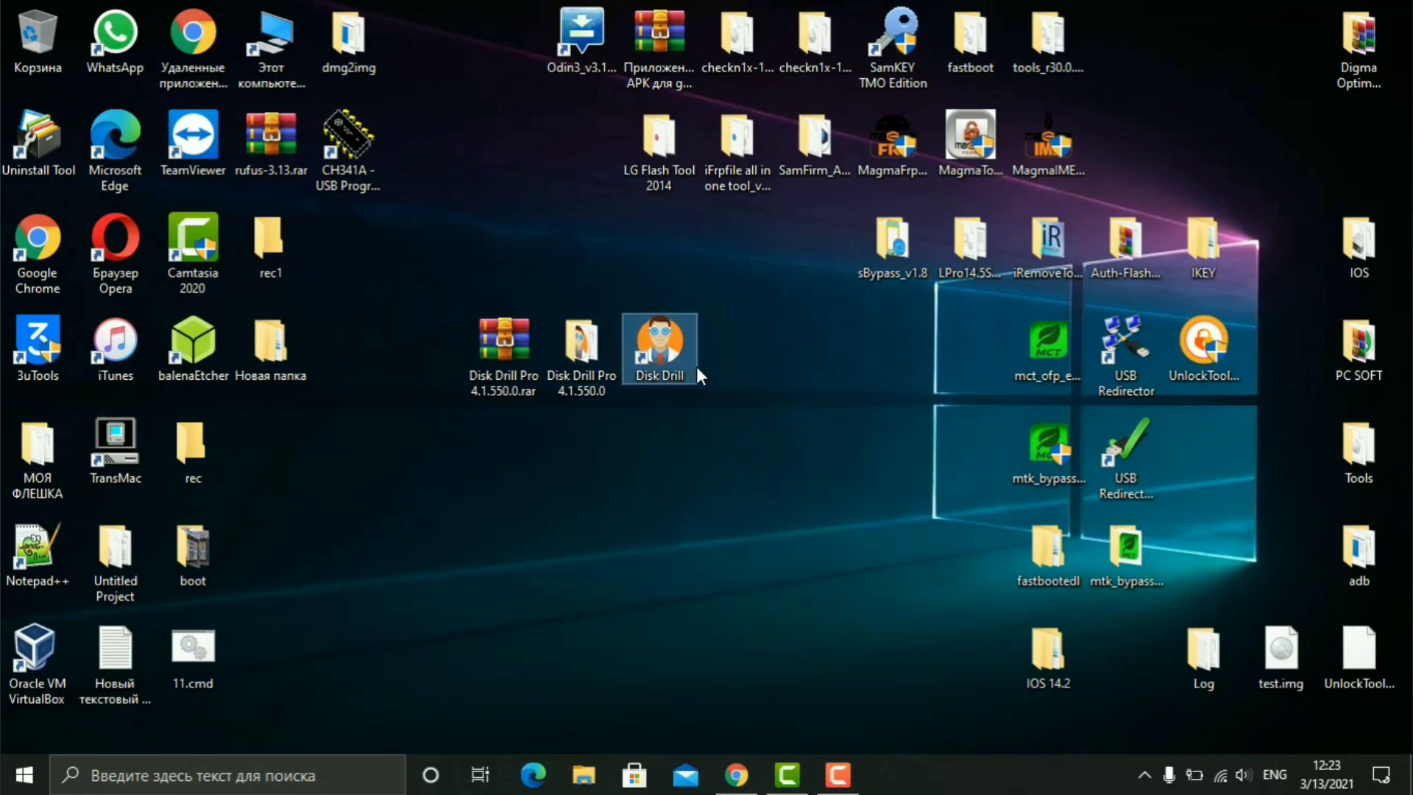
Step: Open the USB drive (D:) from This PC and examine the files stored on it
left_click(267, 72)
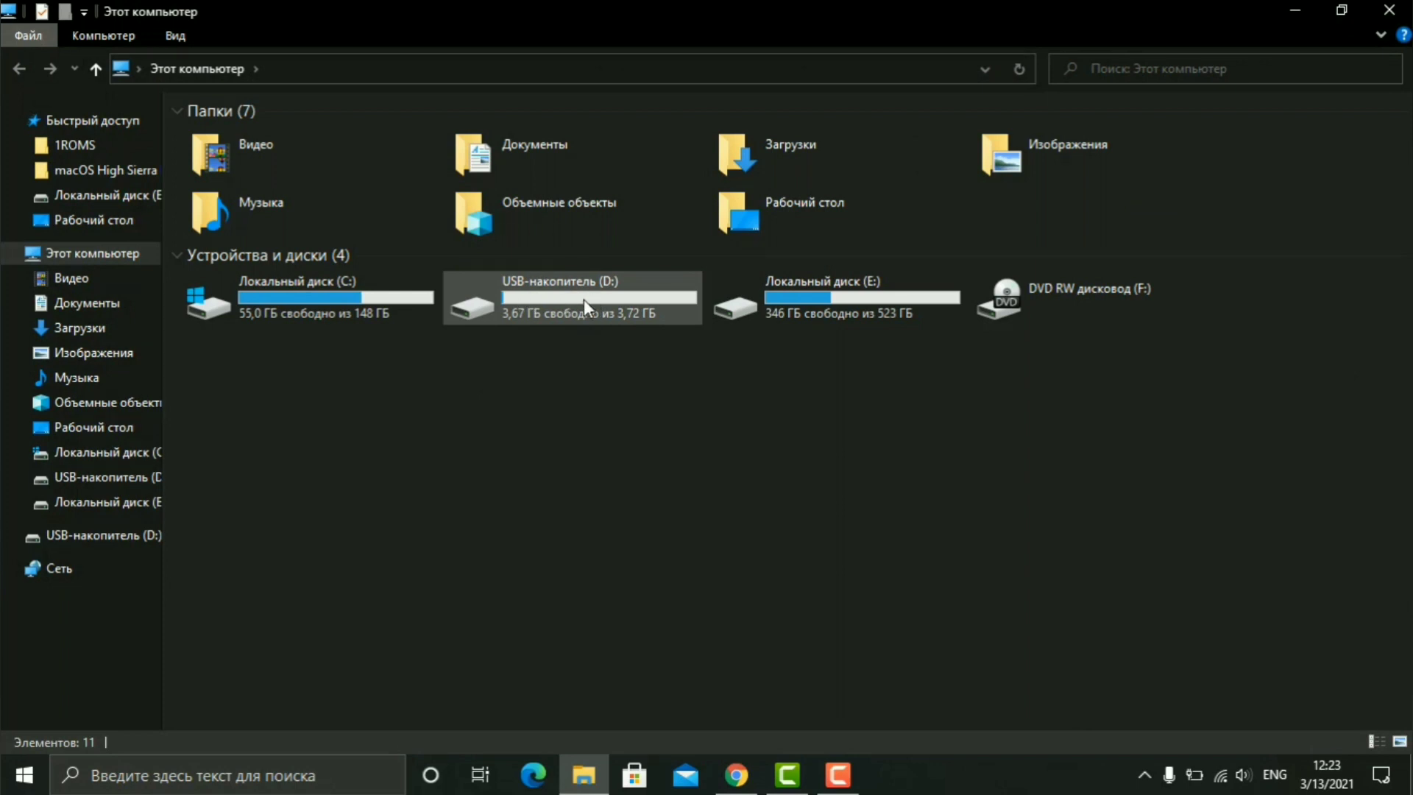
double_click(585, 298)
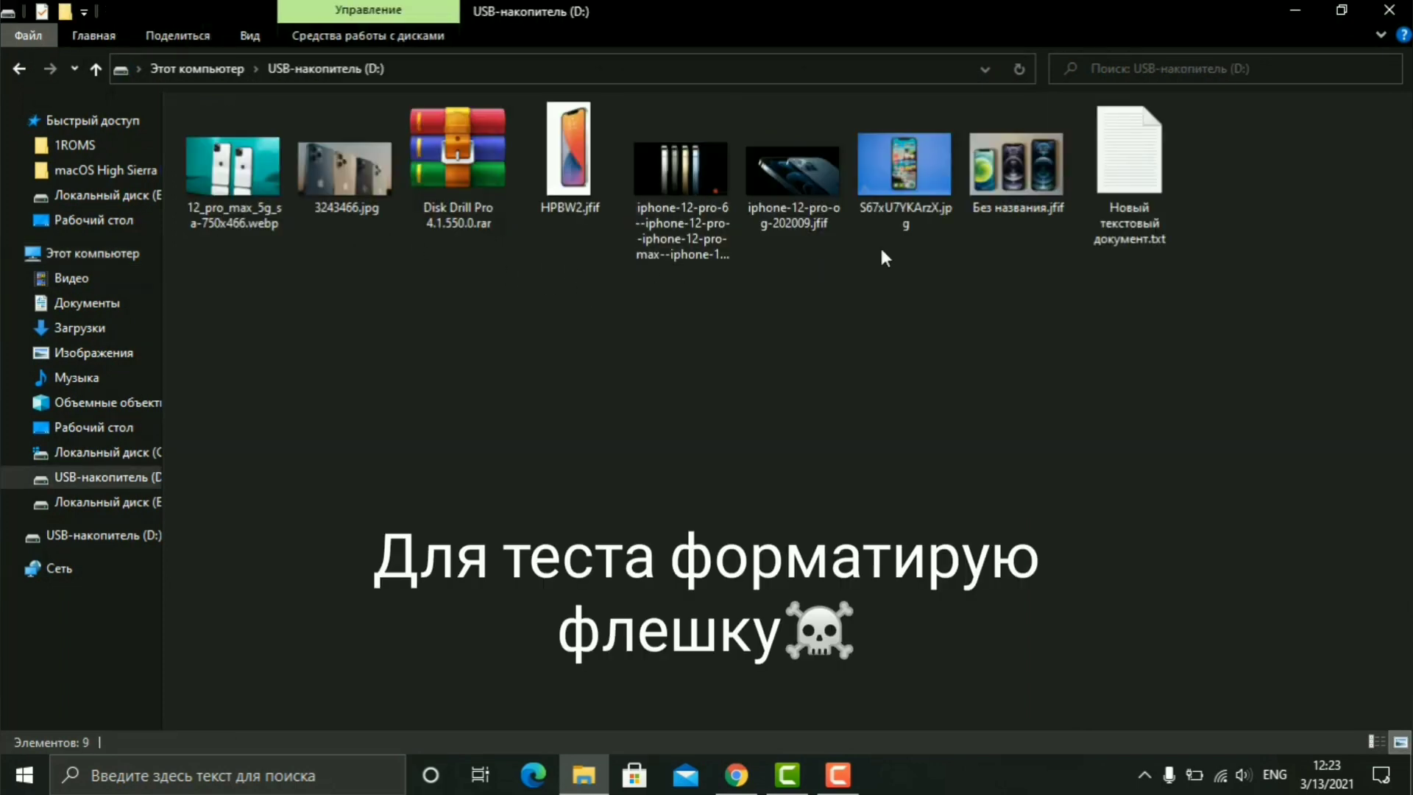
left_click_drag(1361, 146, 278, 236)
left_click(447, 298)
left_click_drag(1275, 183, 278, 231)
left_click(349, 283)
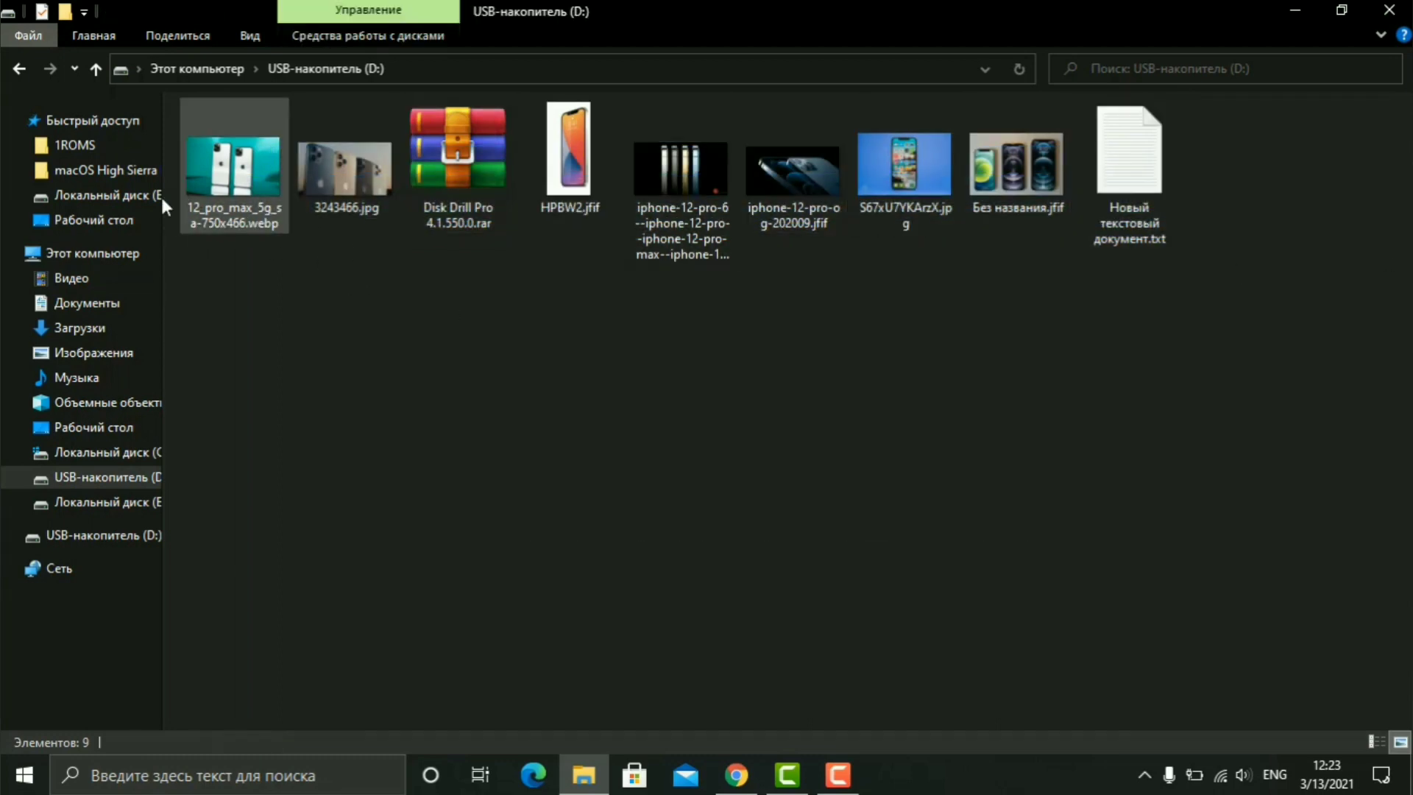
Step: Quick-format the USB drive (D:) as FAT32 with an 8192-byte allocation unit, and close the format dialog
left_click(18, 69)
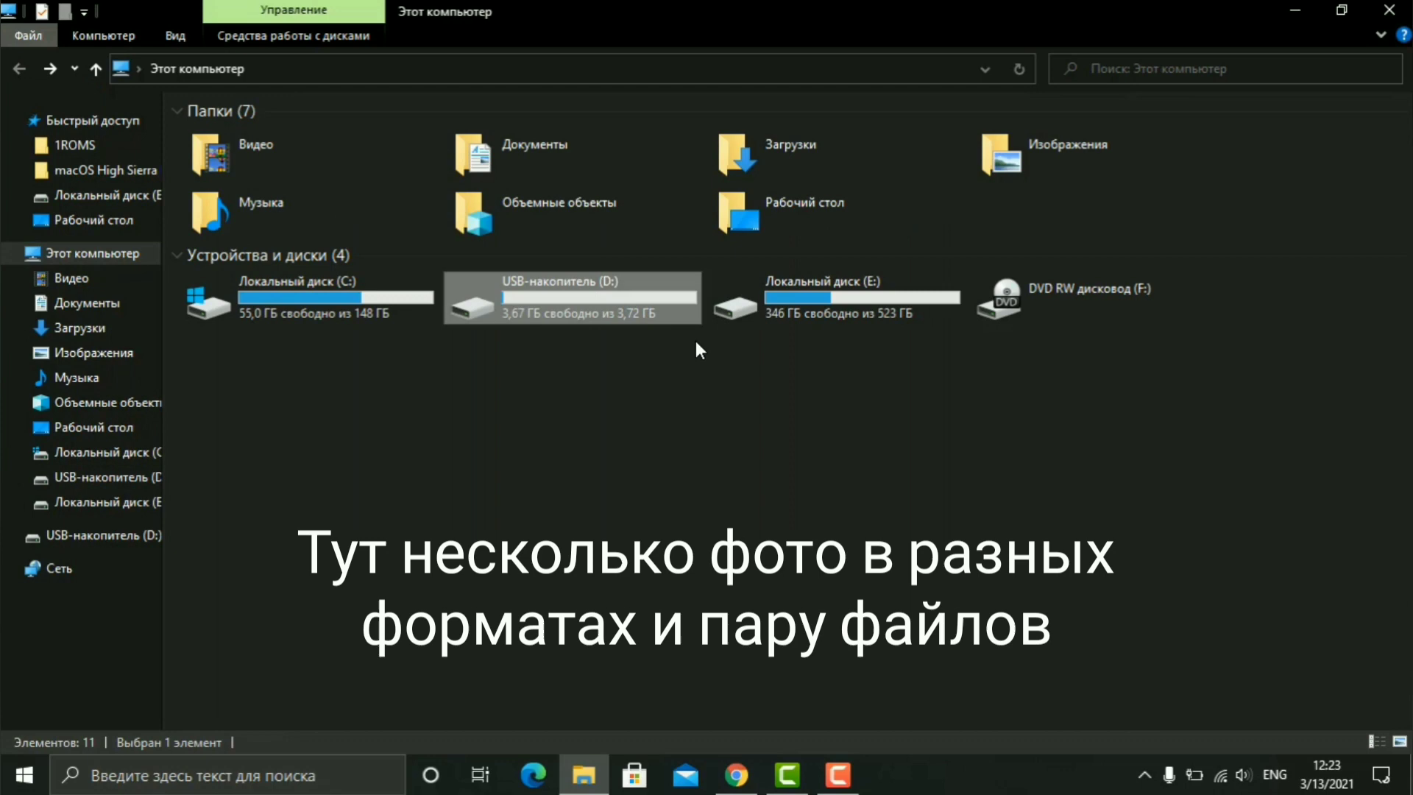
right_click(563, 290)
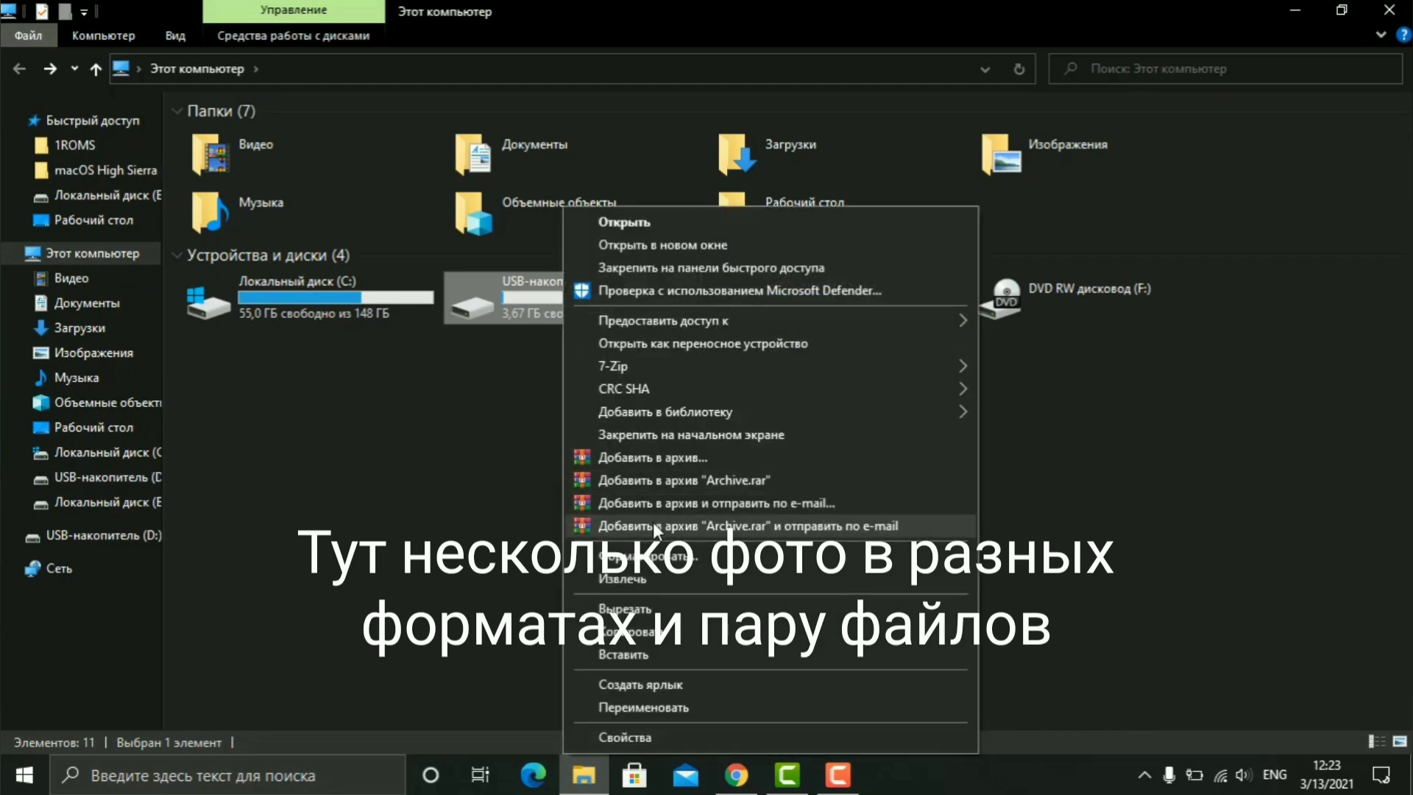
left_click(647, 558)
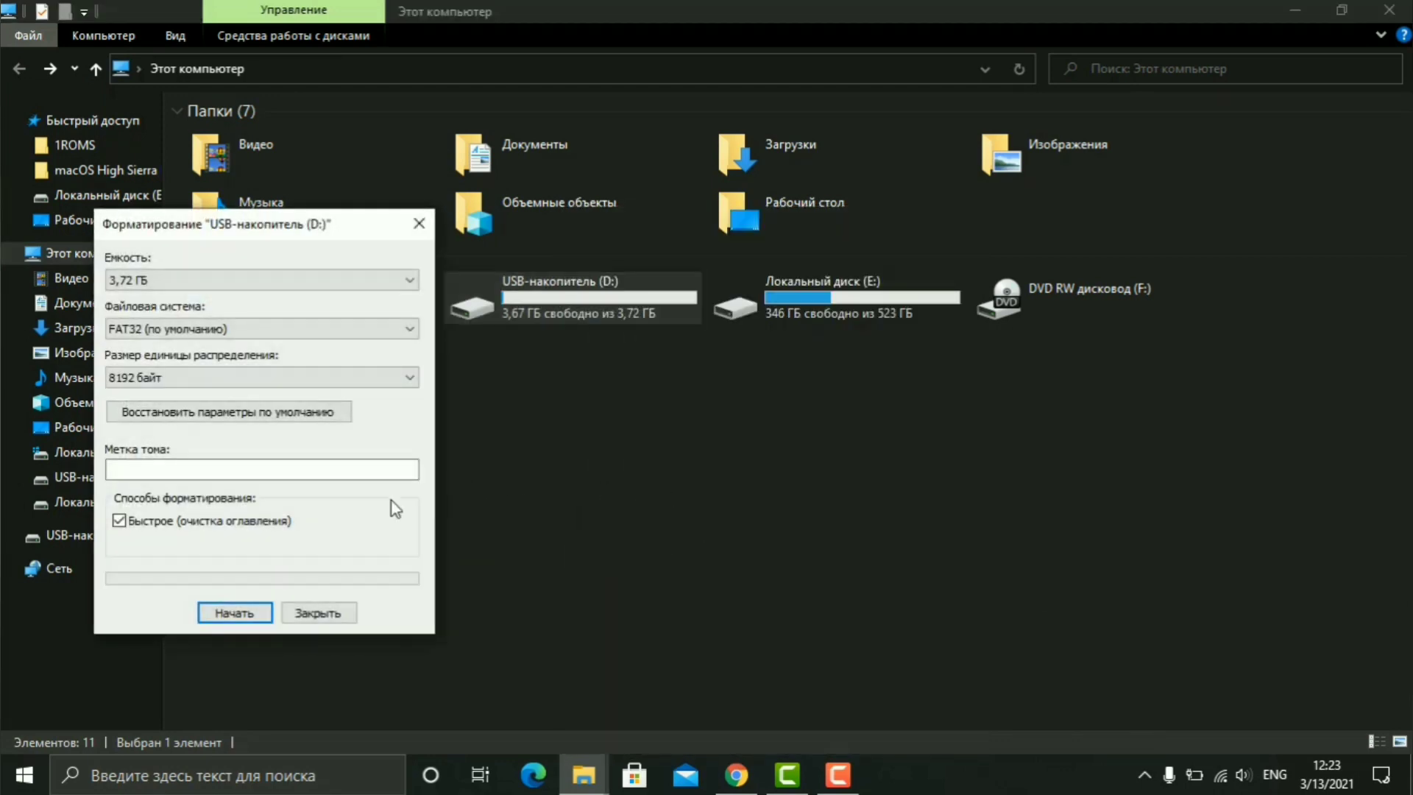
left_click(228, 615)
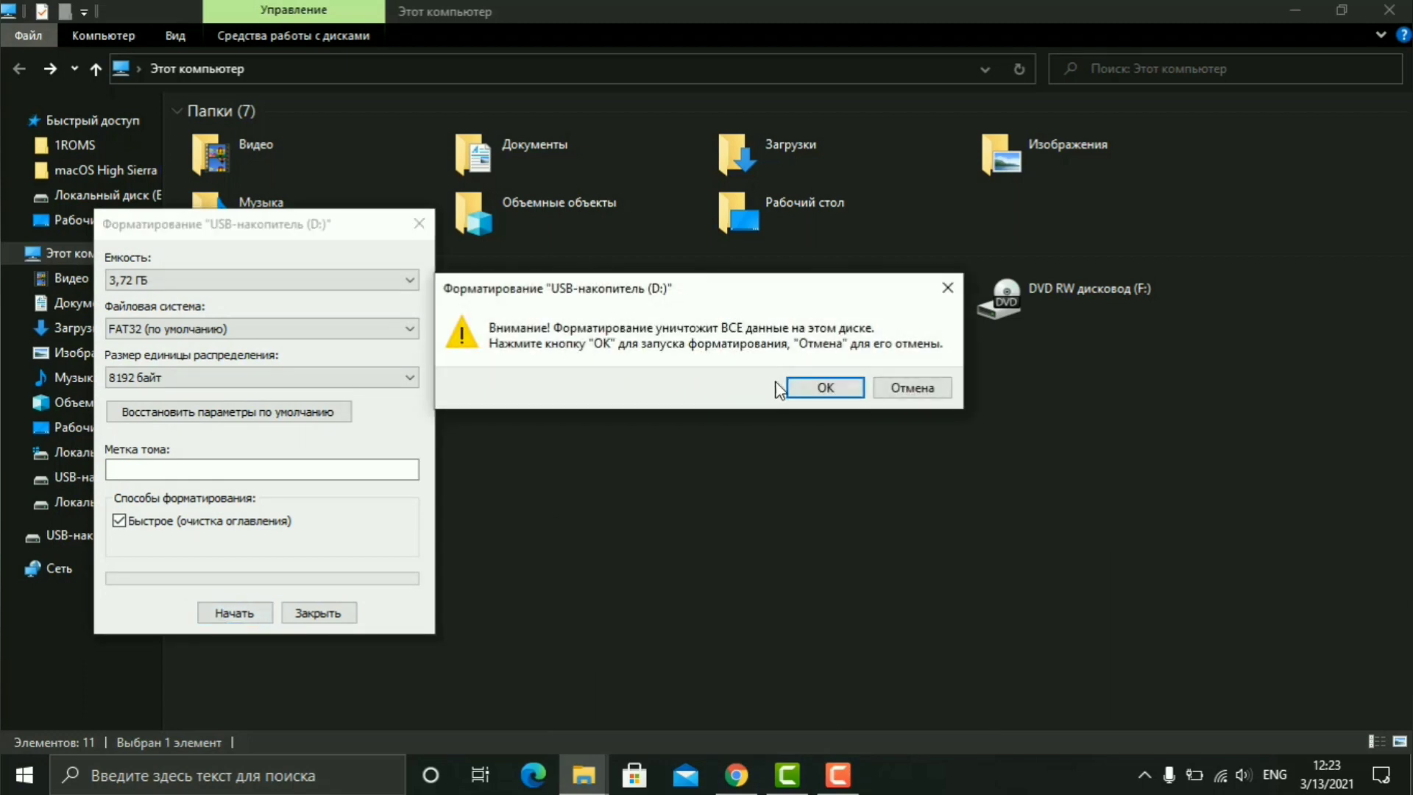
left_click(834, 388)
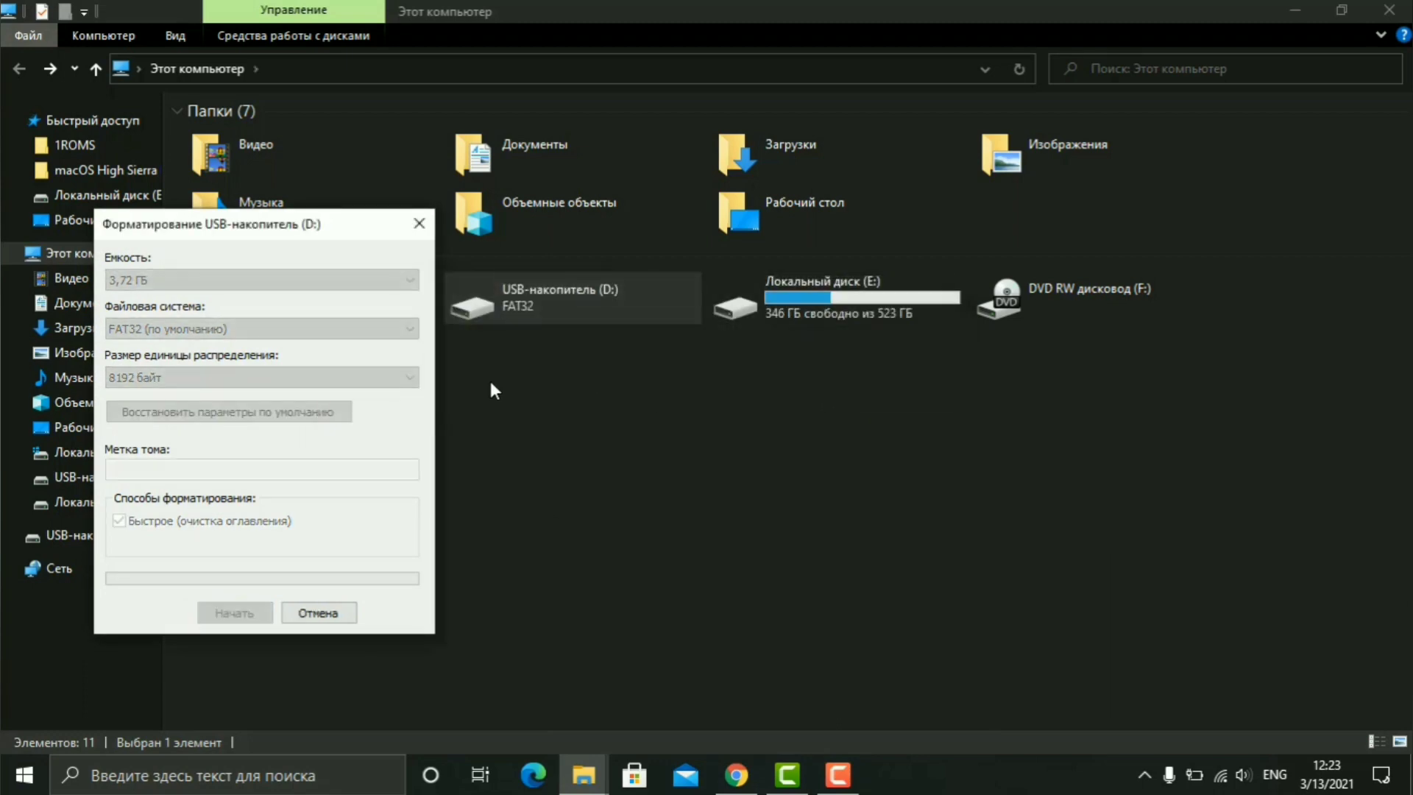
left_click(824, 383)
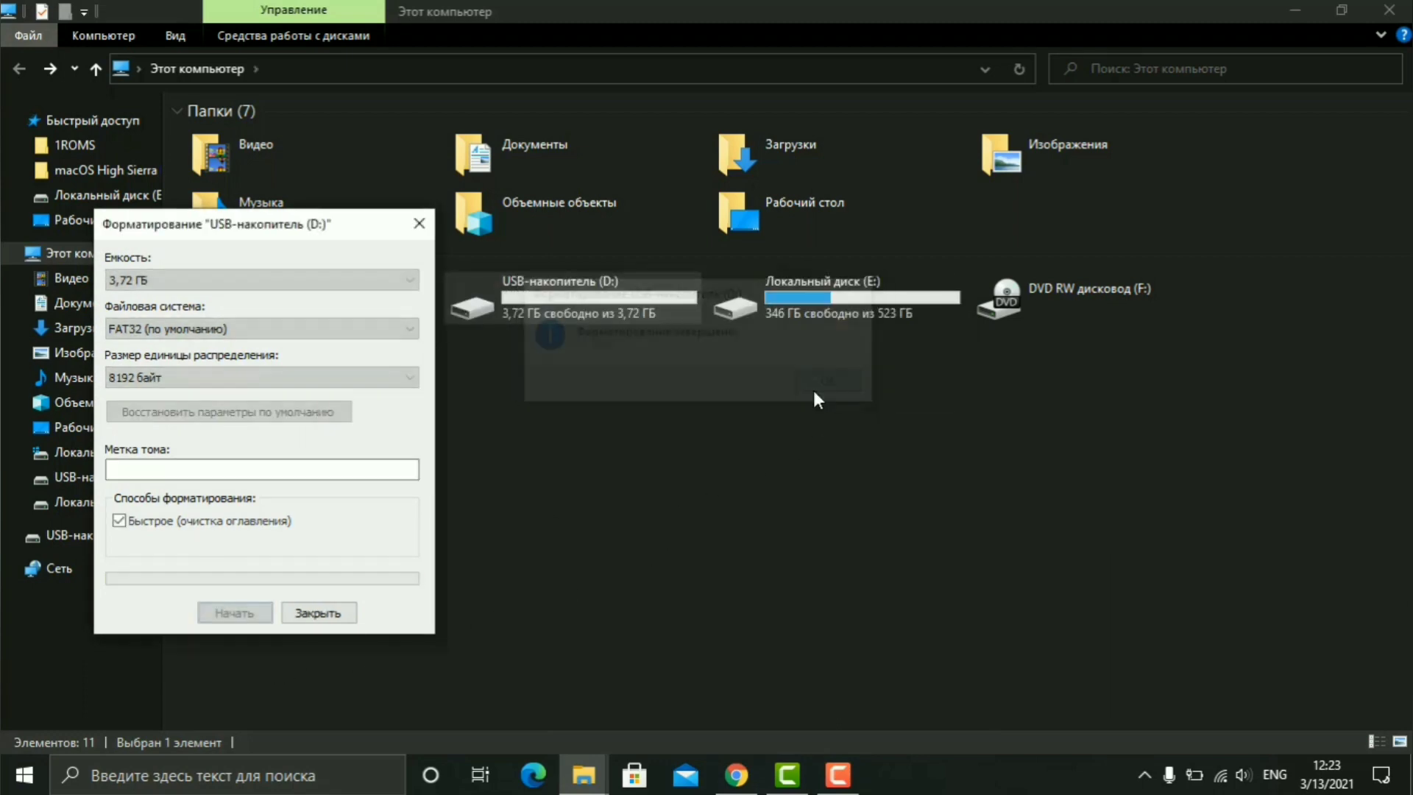
left_click(308, 614)
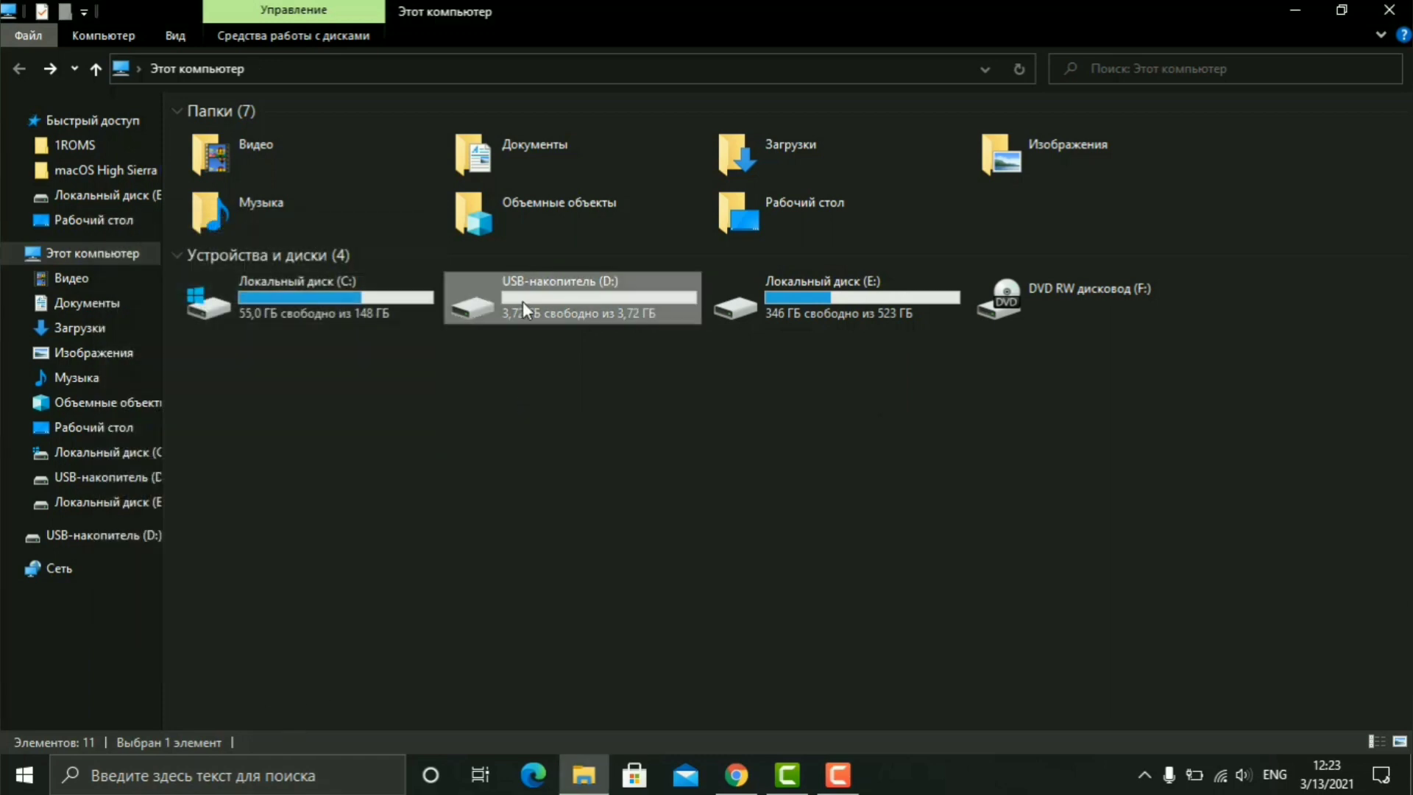
Step: Open the formatted USB drive (D:) to check its contents, and close the folder window
double_click(563, 302)
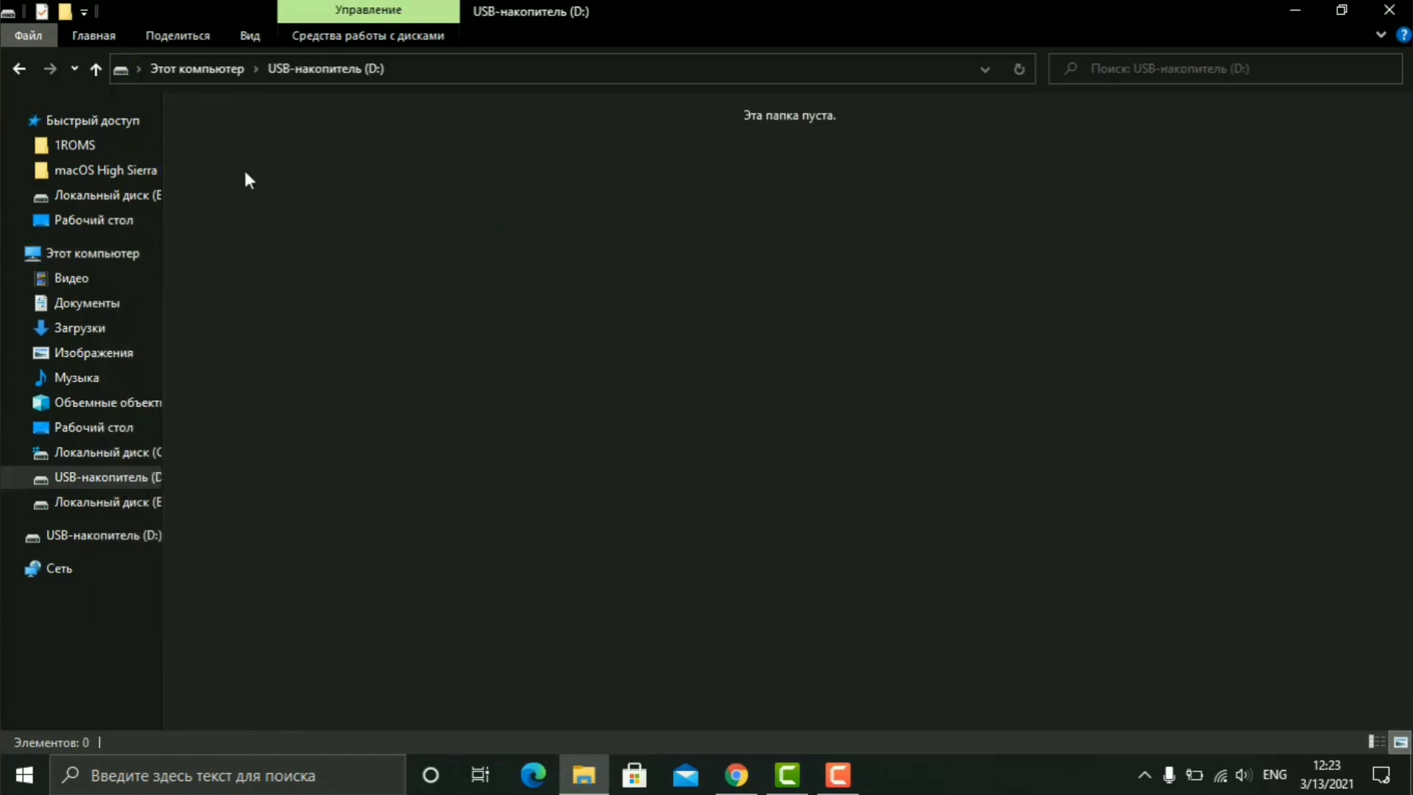
left_click_drag(1104, 221, 549, 347)
left_click_drag(1231, 284, 574, 358)
left_click(1393, 13)
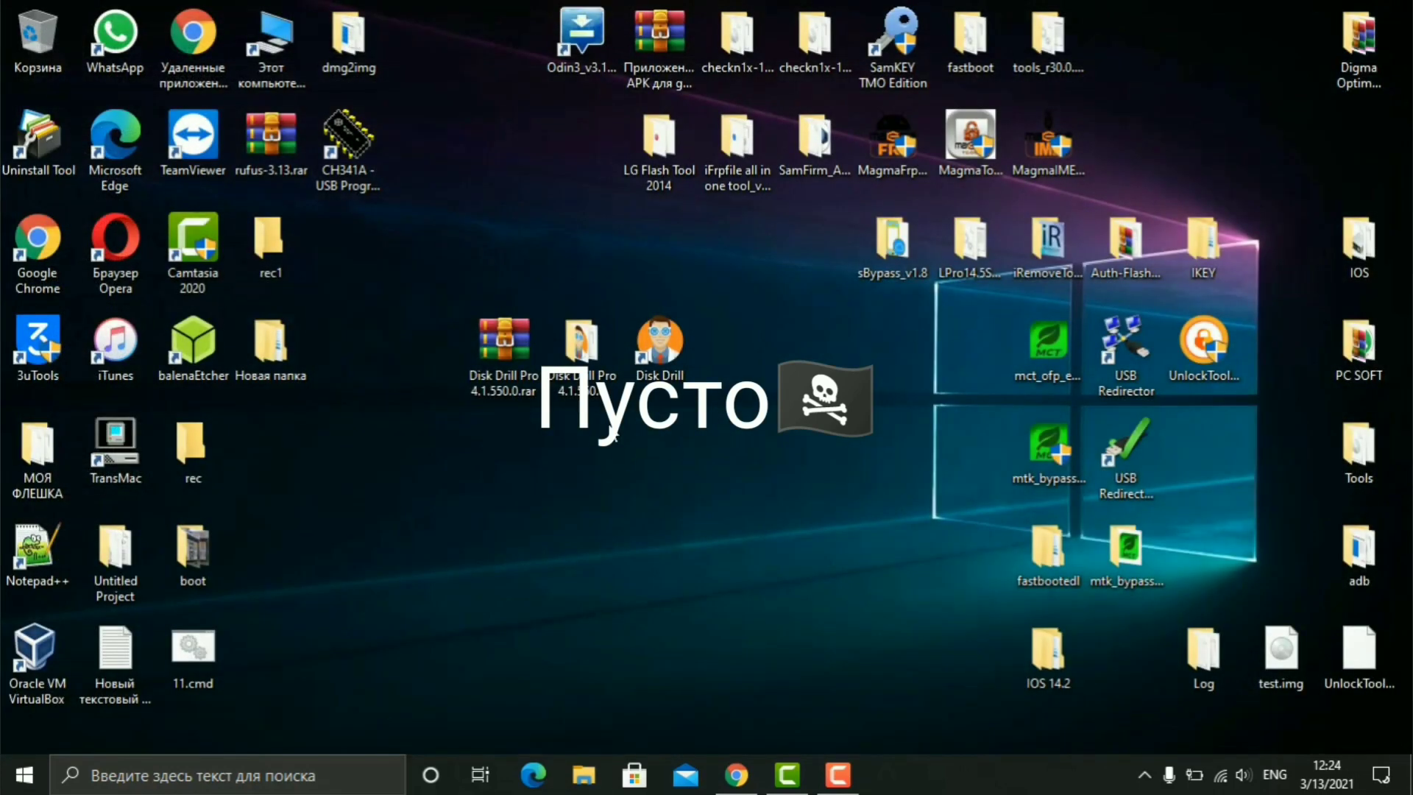
Step: Launch Disk Drill from the desktop and accept its licence agreement
left_click(582, 345)
left_click(656, 356)
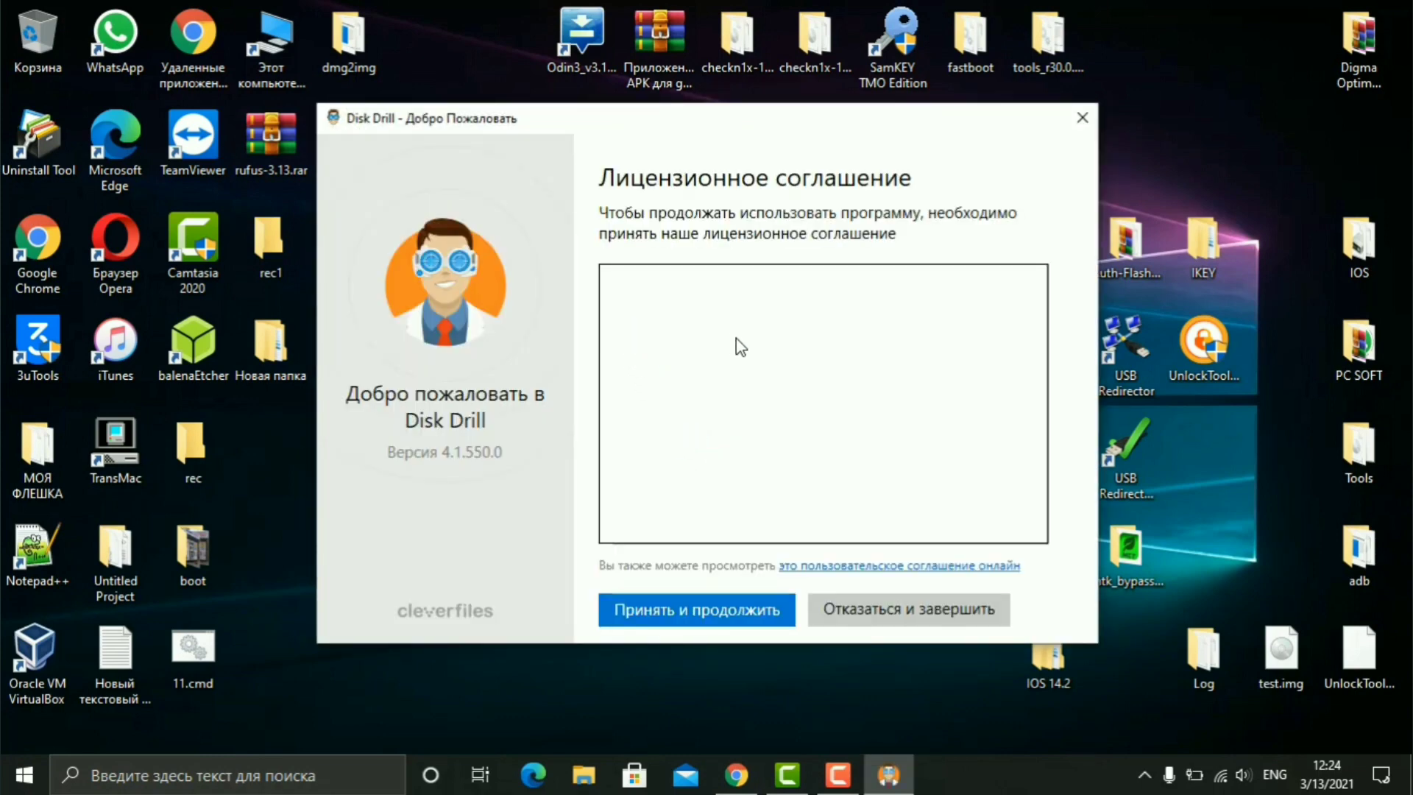
left_click(711, 611)
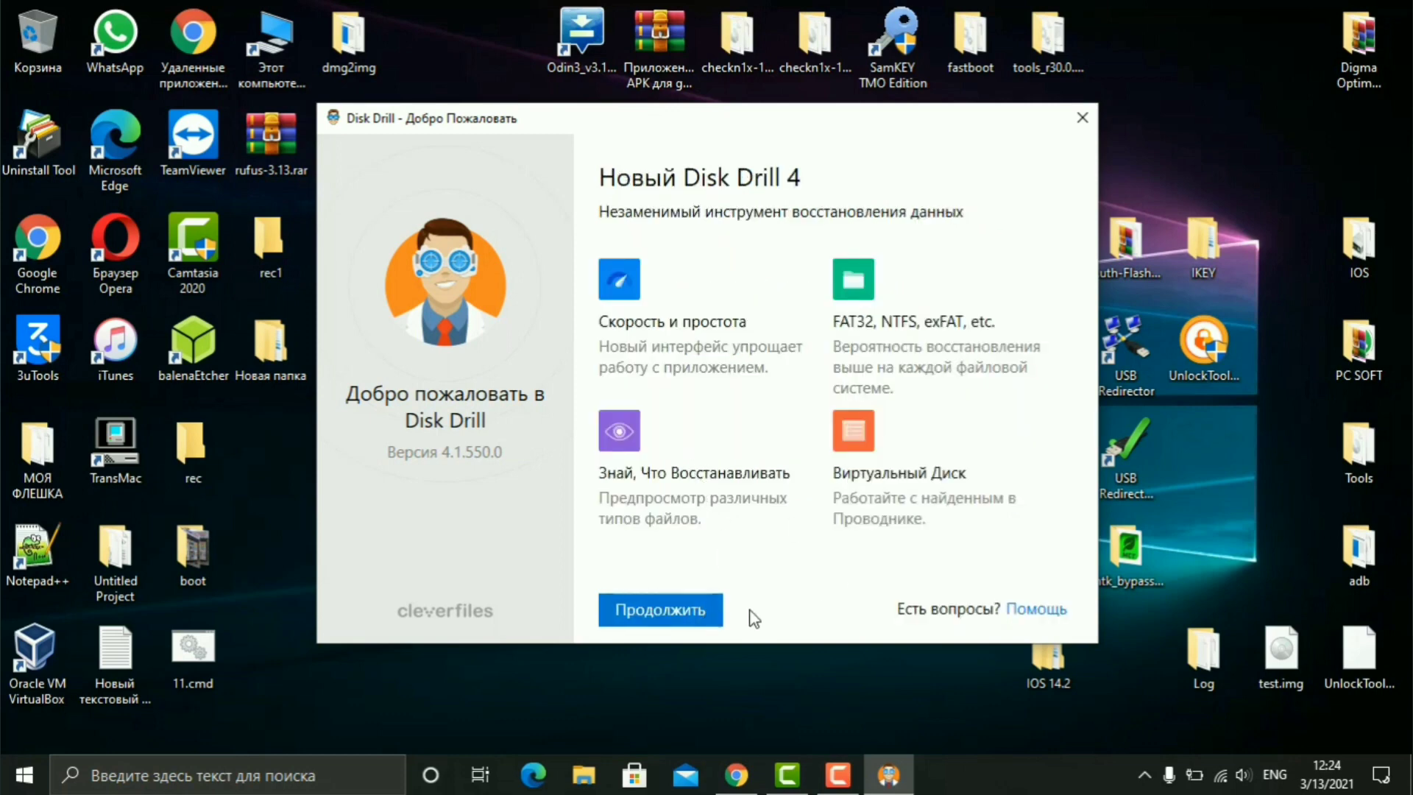
Step: Finish the Disk Drill welcome setup with statistics sending to CleverFiles turned off, and dismiss the view tip in the main window
left_click(673, 620)
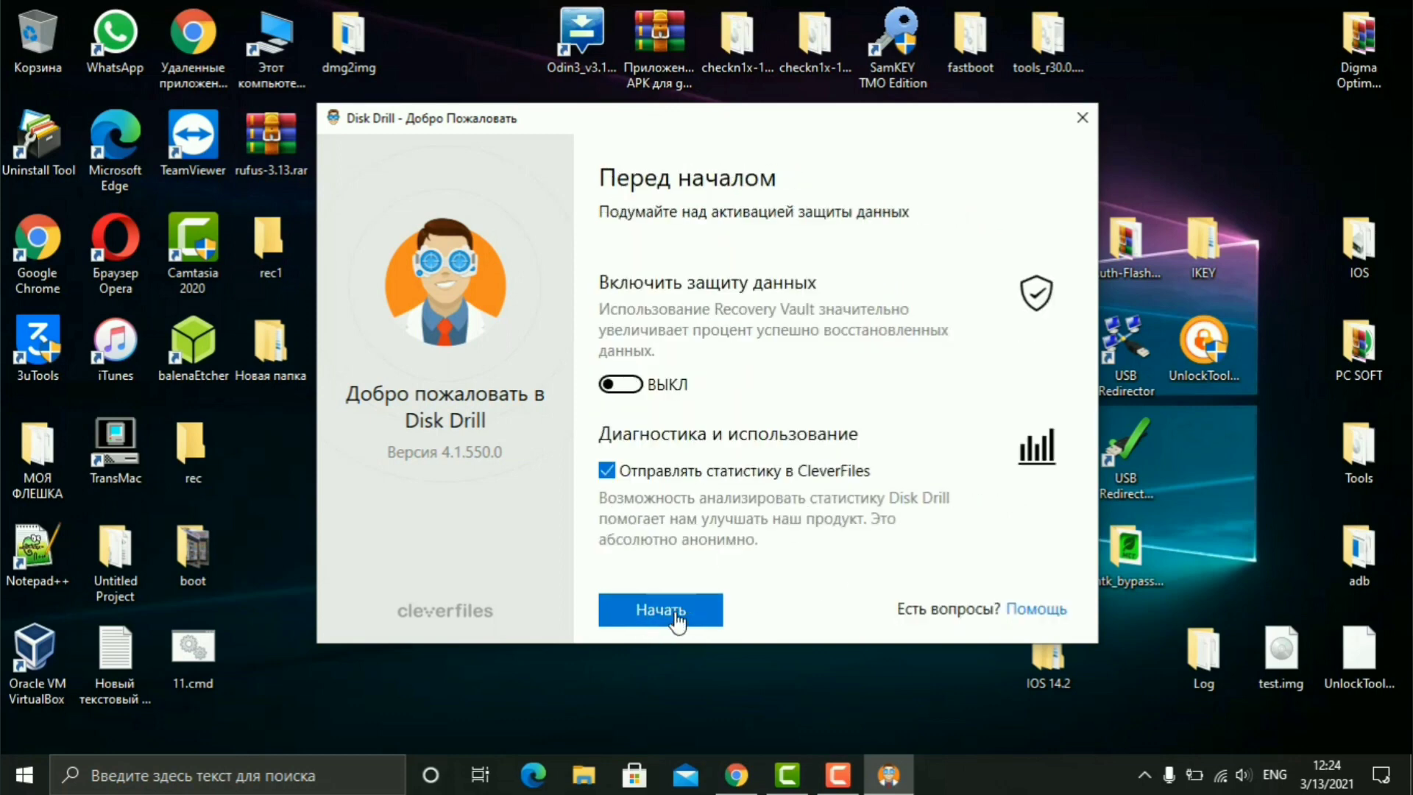
left_click(606, 472)
left_click(670, 614)
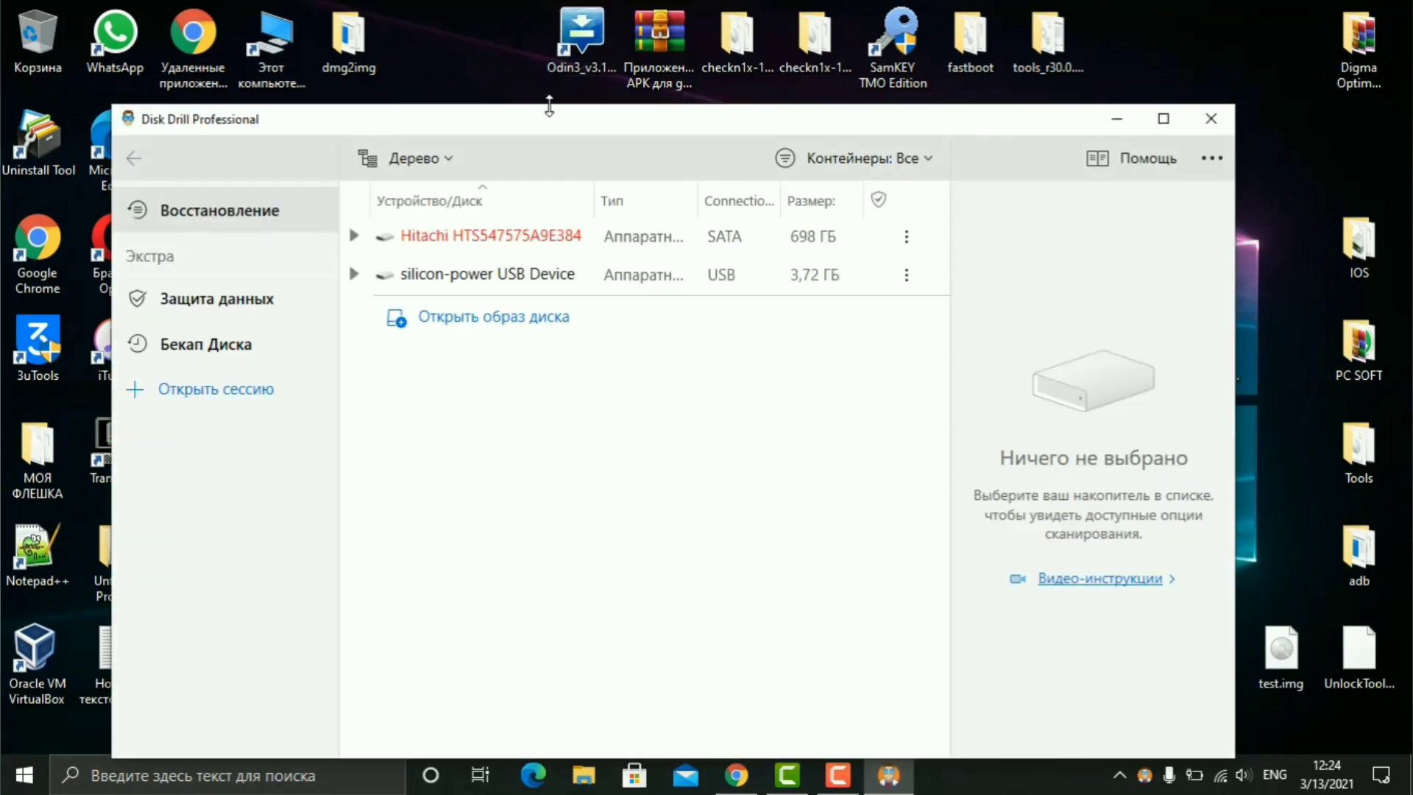
left_click_drag(549, 126, 580, 44)
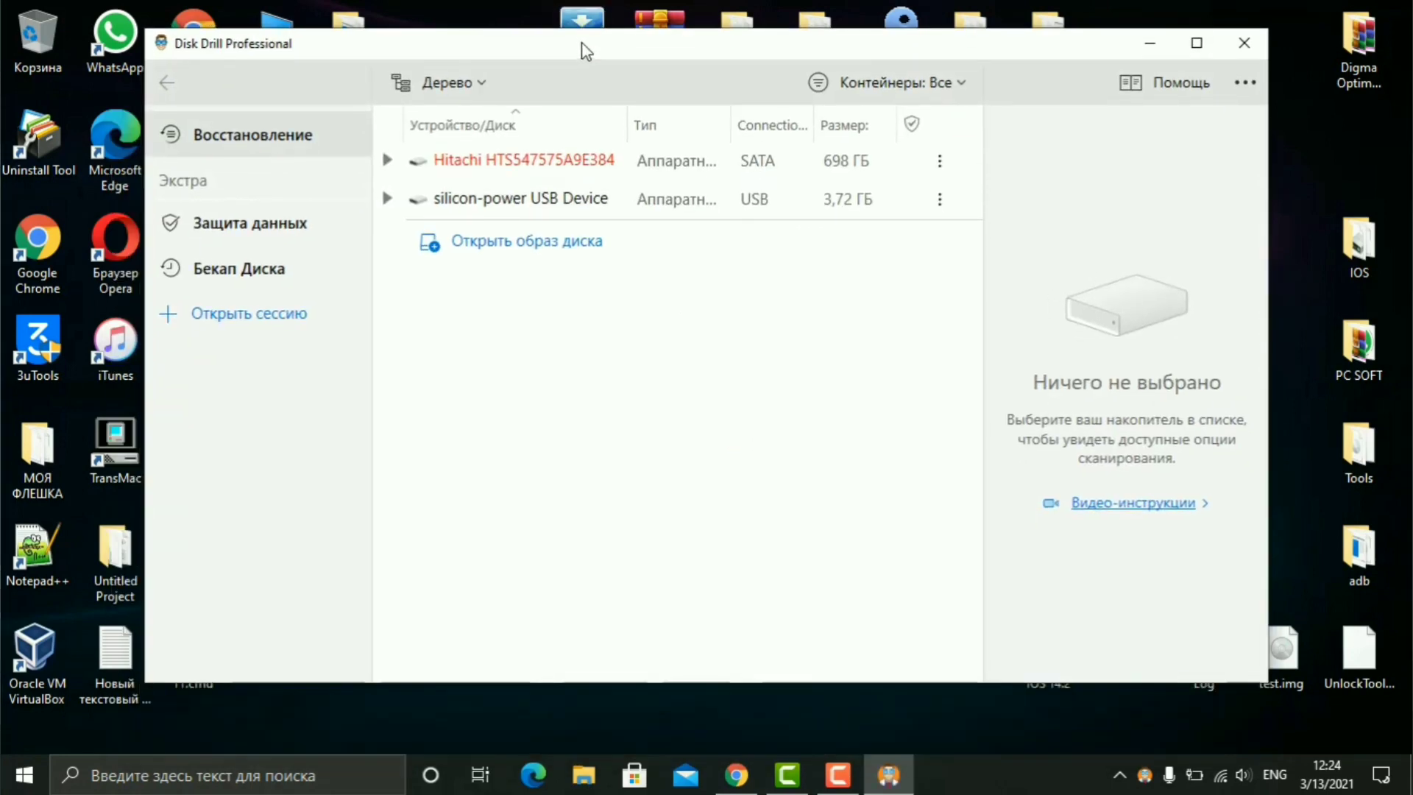
left_click(439, 338)
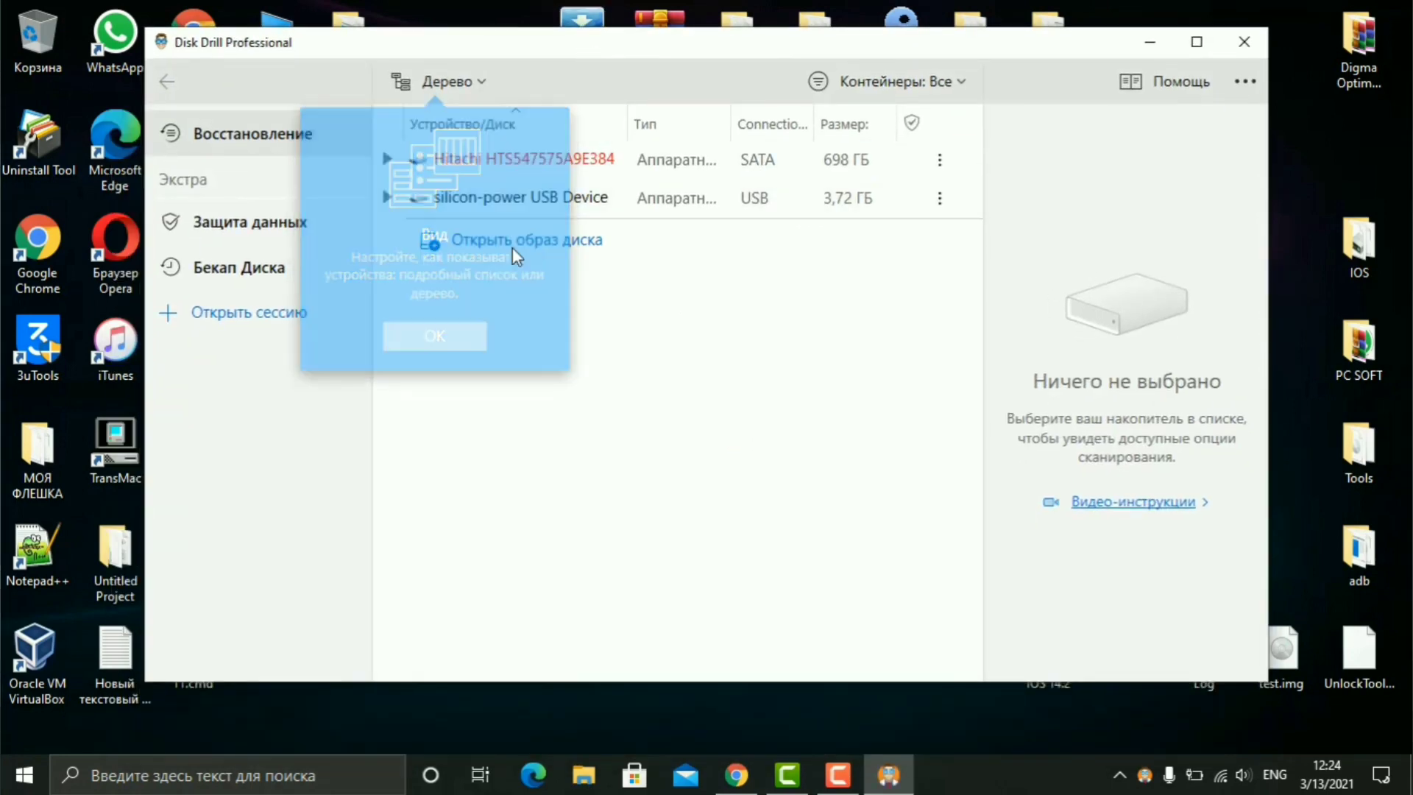
Step: Scan the USB drive (D:) under silicon-power USB Device with all recovery methods, dismissing the tips shown
left_click(418, 207)
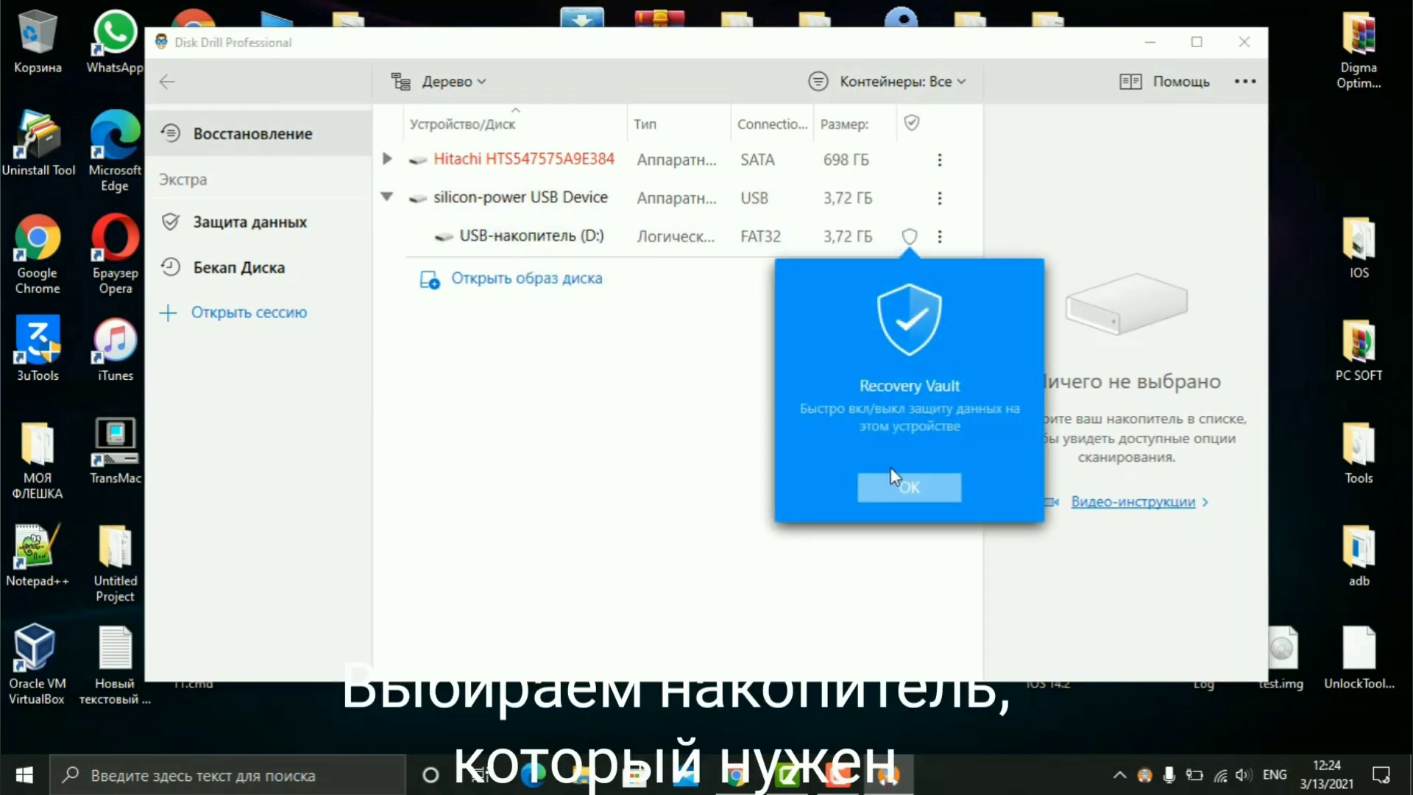
left_click(909, 487)
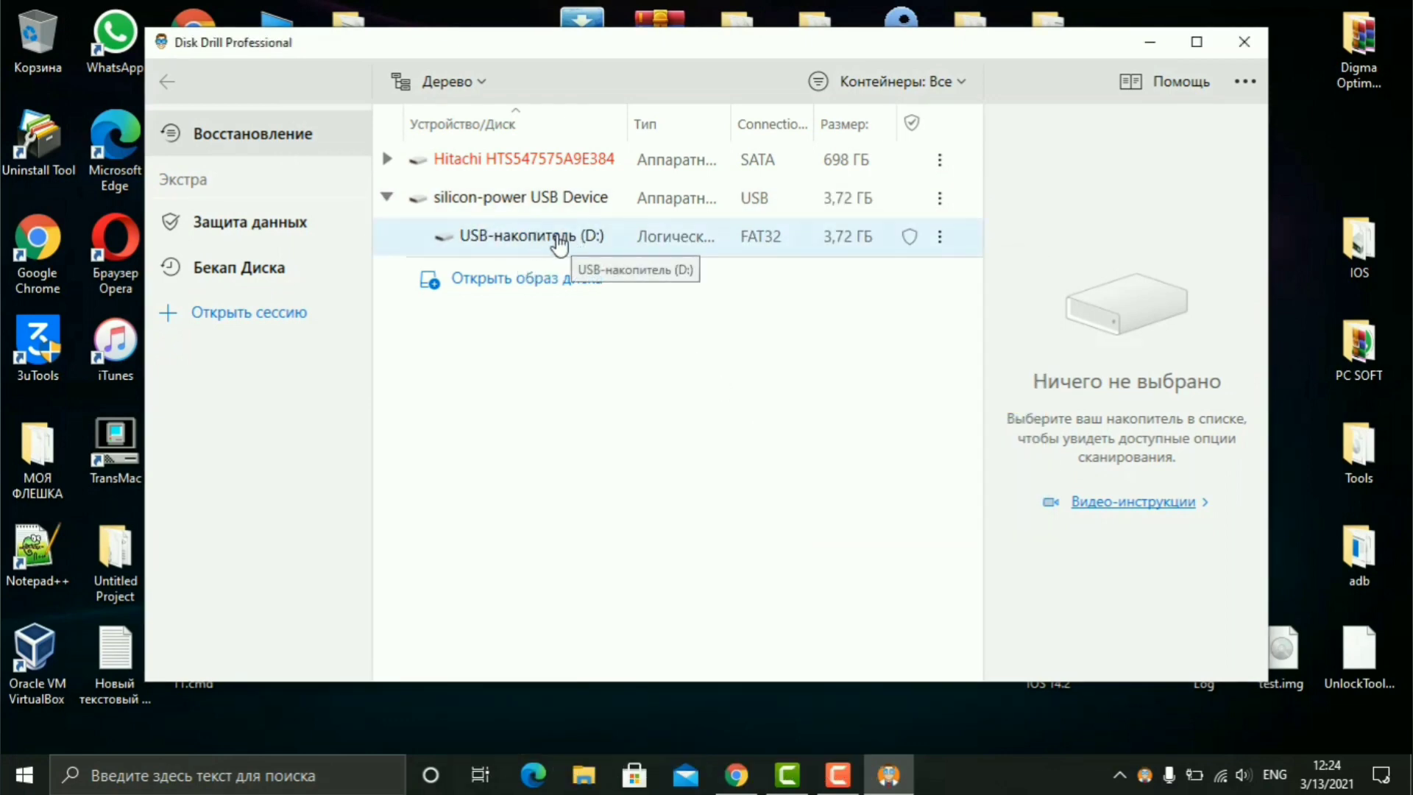
left_click(557, 243)
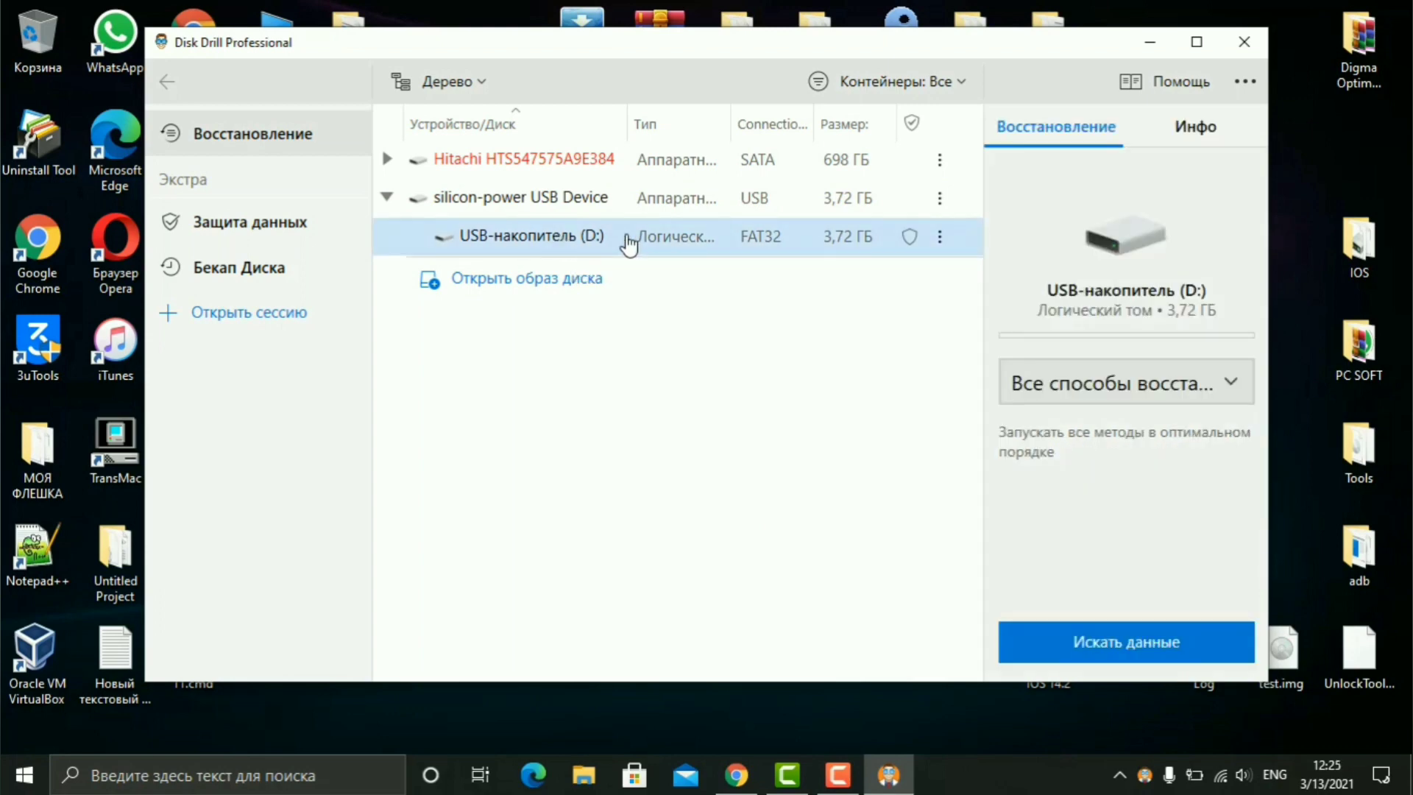
left_click(1228, 388)
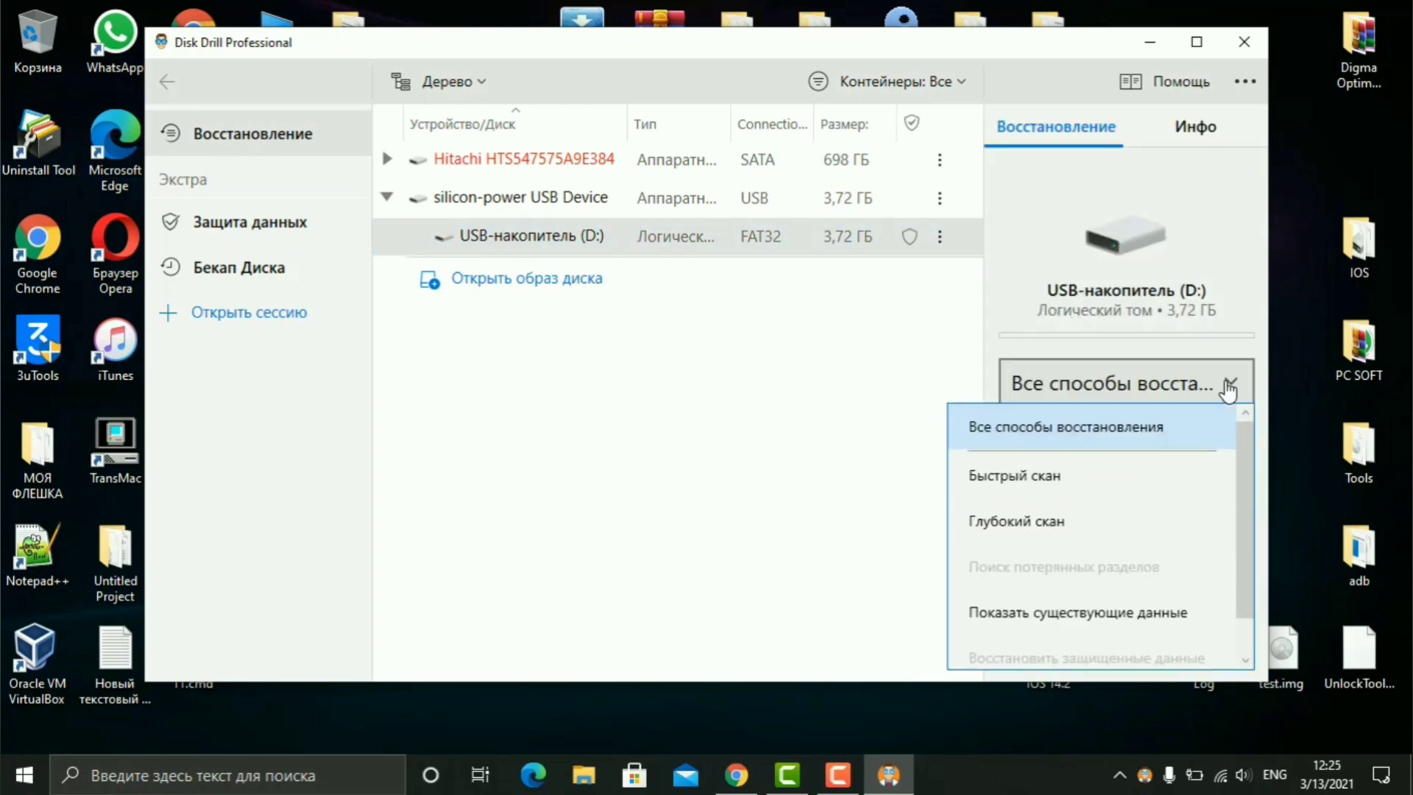
scroll(1252, 530, "down", 1)
scroll(1256, 523, "up", 1)
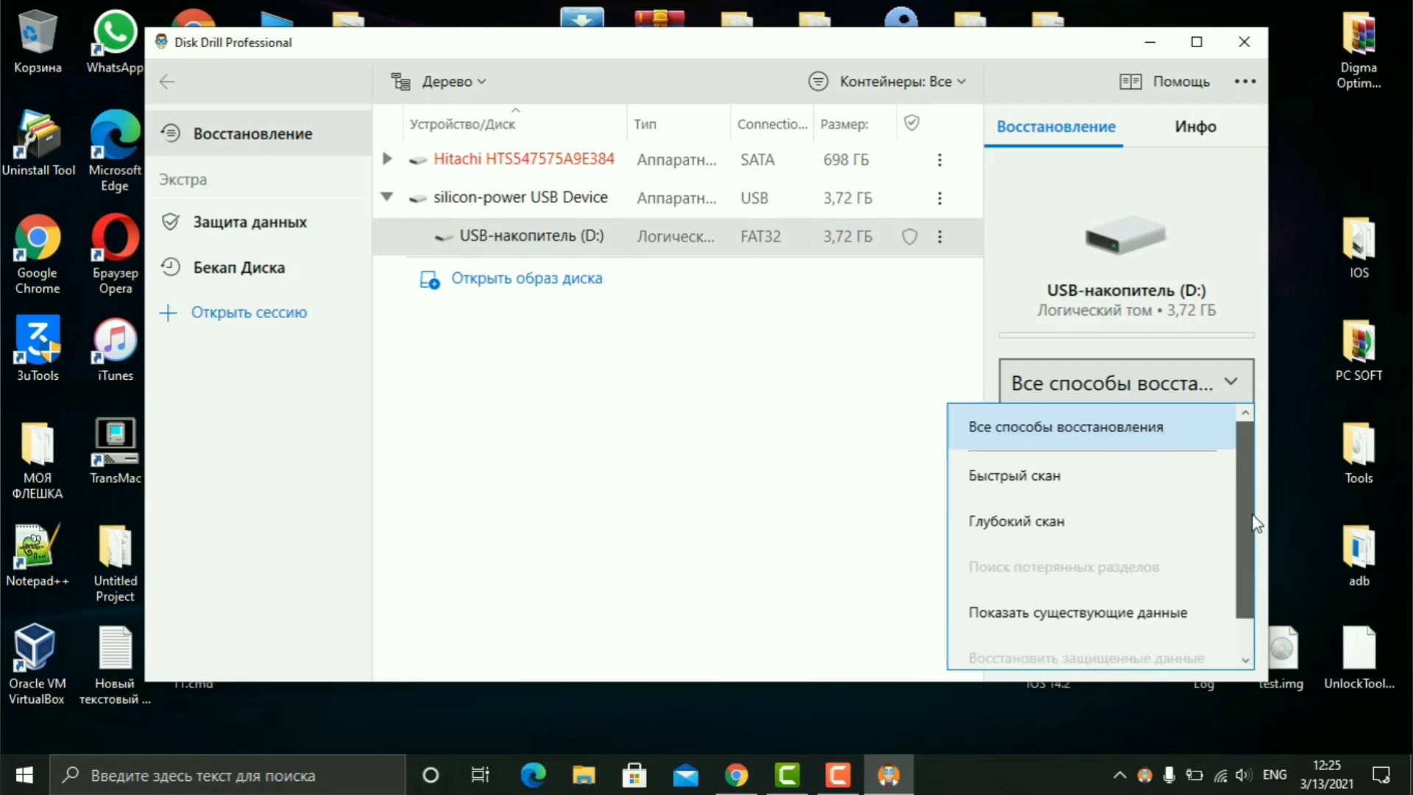
left_click(845, 413)
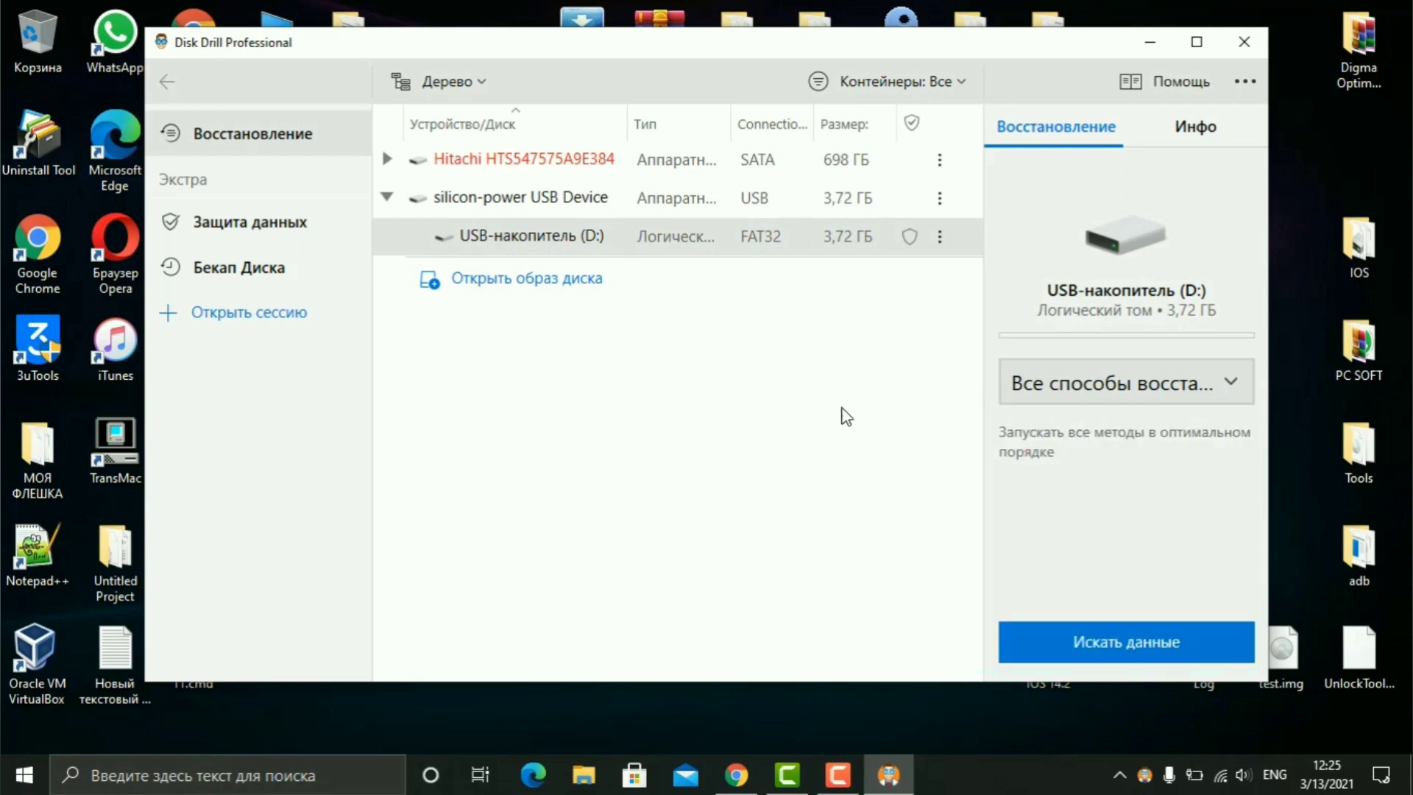
left_click(1125, 647)
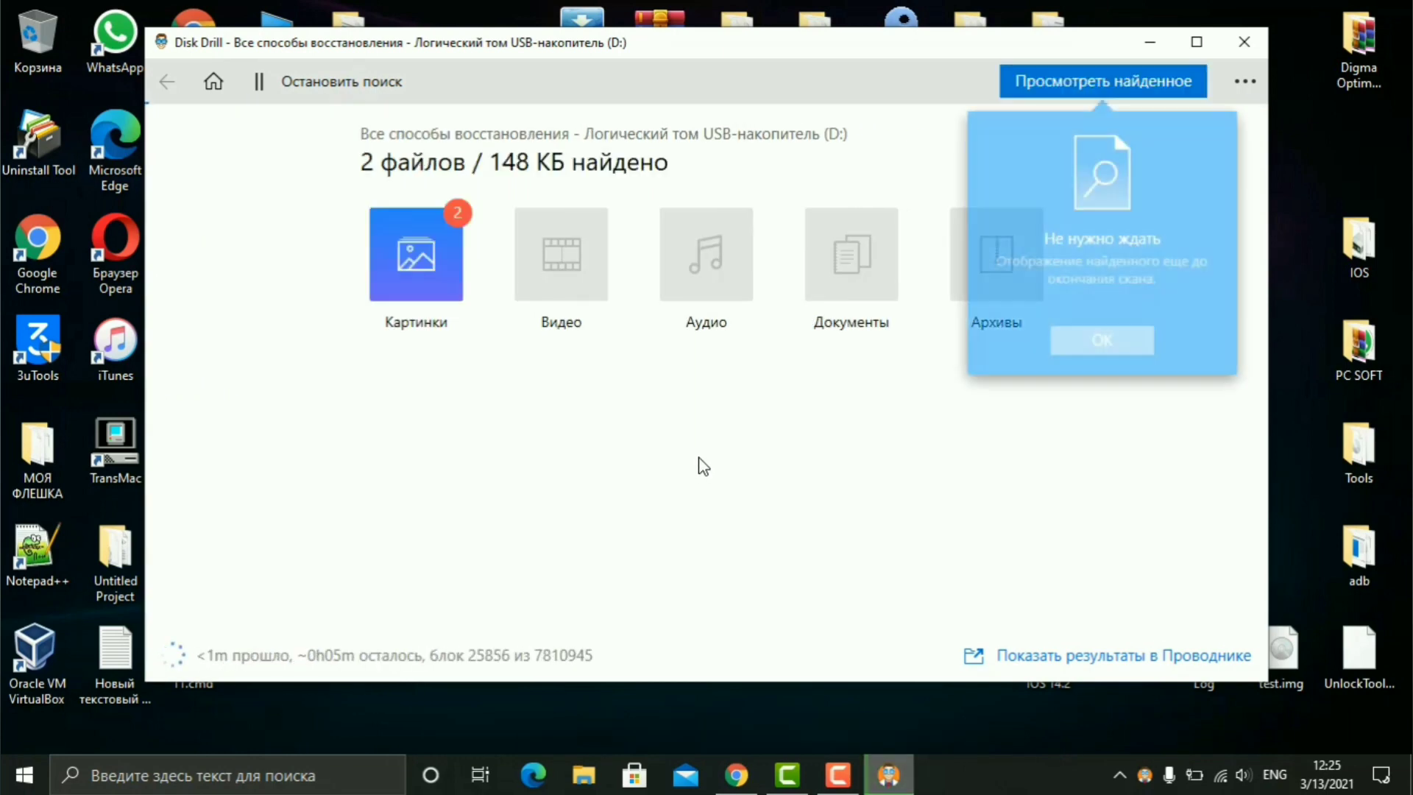
left_click(1110, 350)
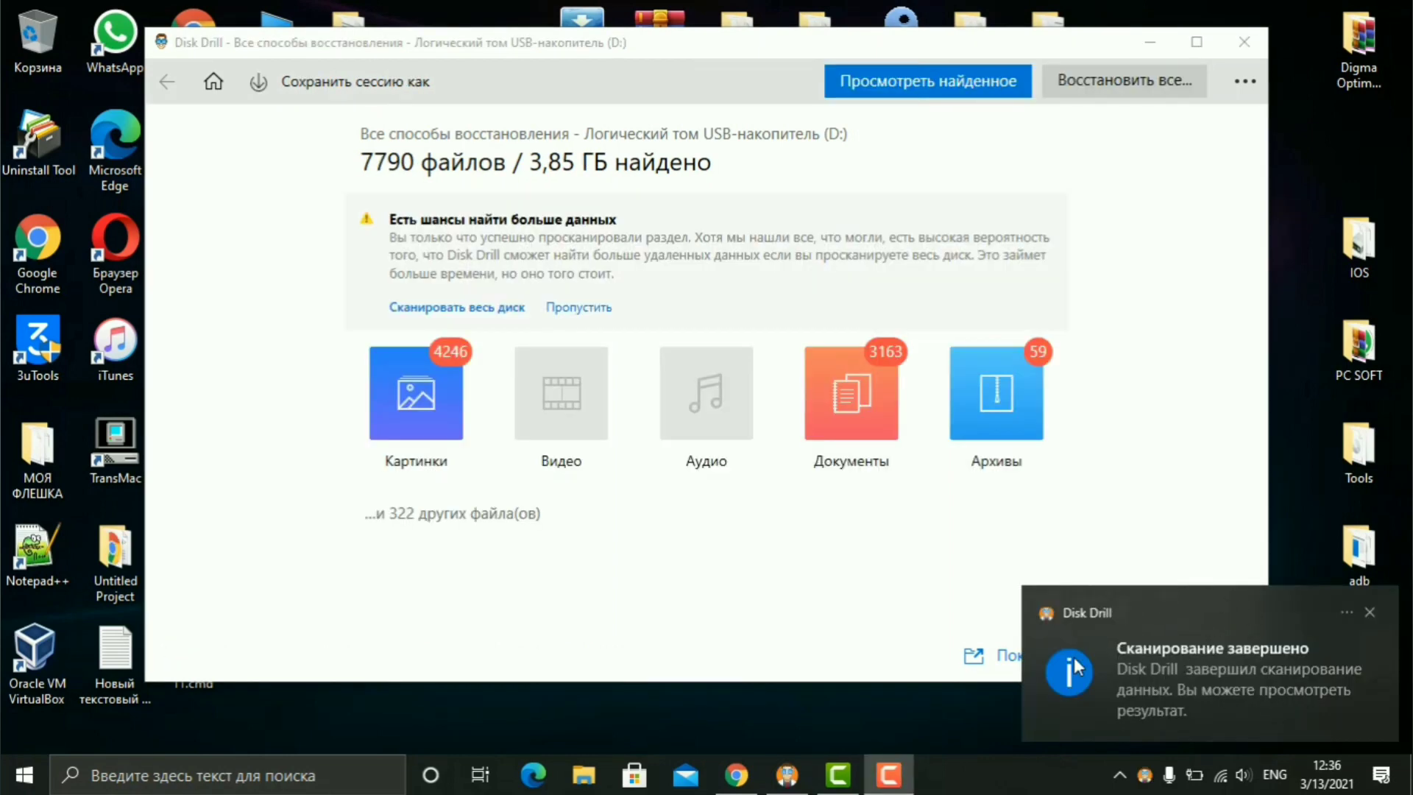
Step: Dismiss the scan notification, open the list of found files, and close the data preview tip
left_click(1370, 612)
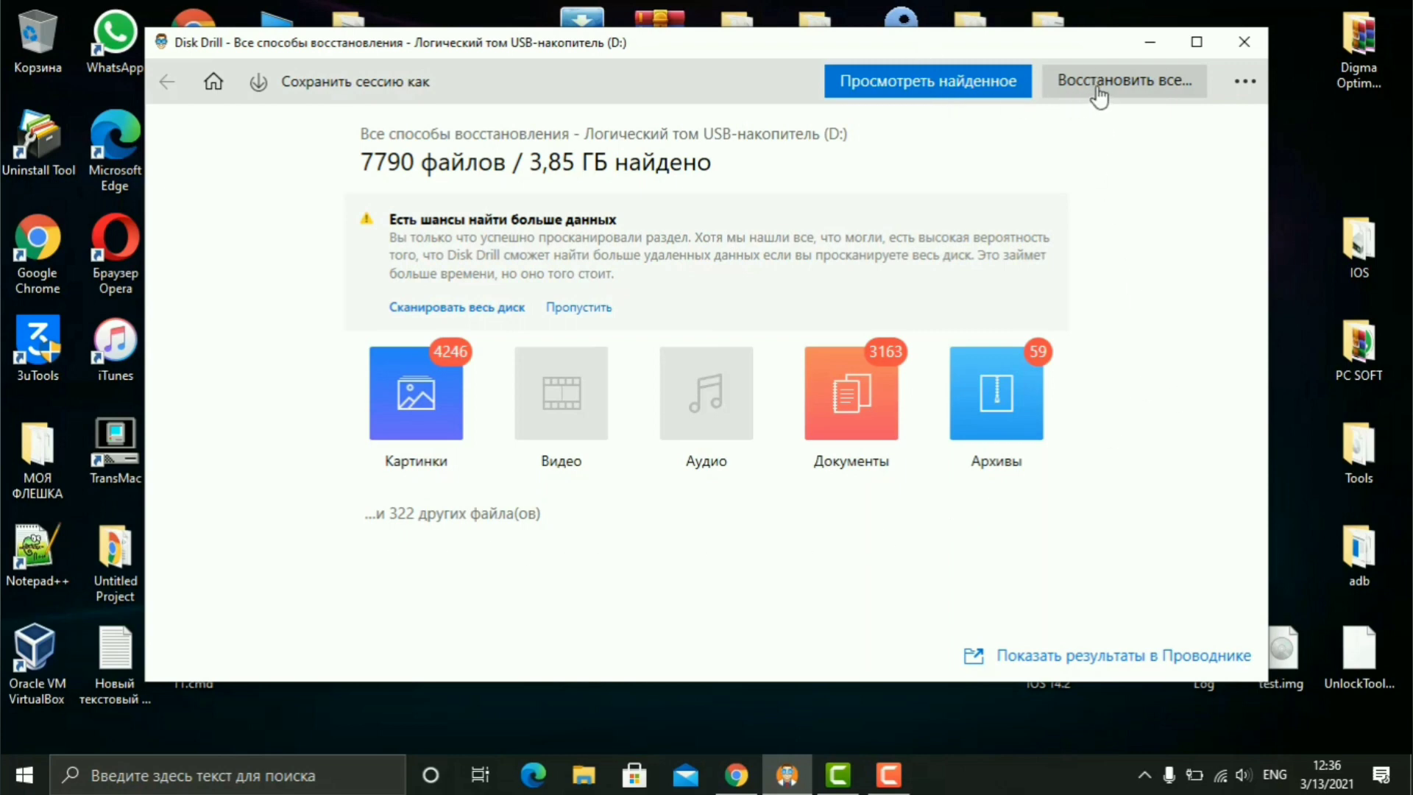
left_click(951, 90)
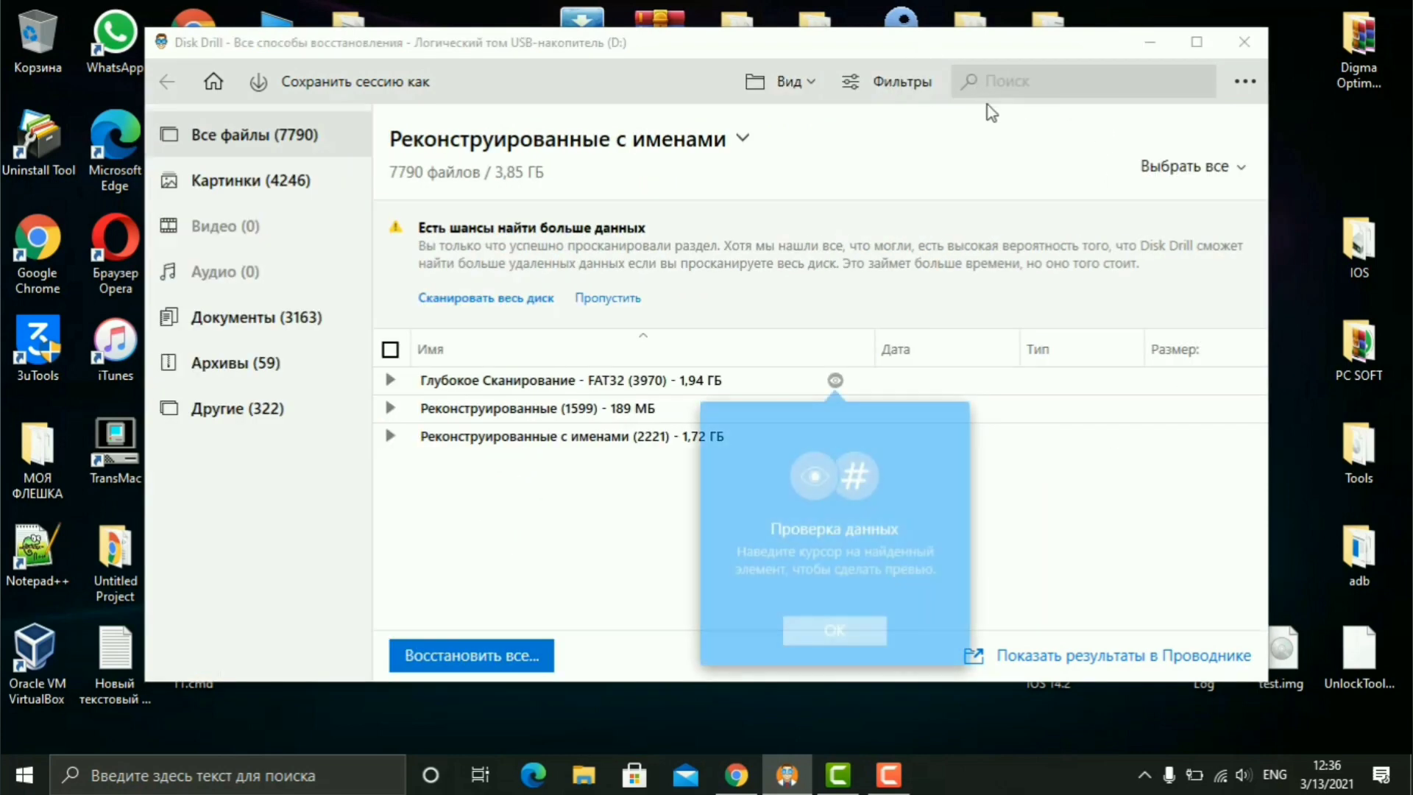
left_click(852, 641)
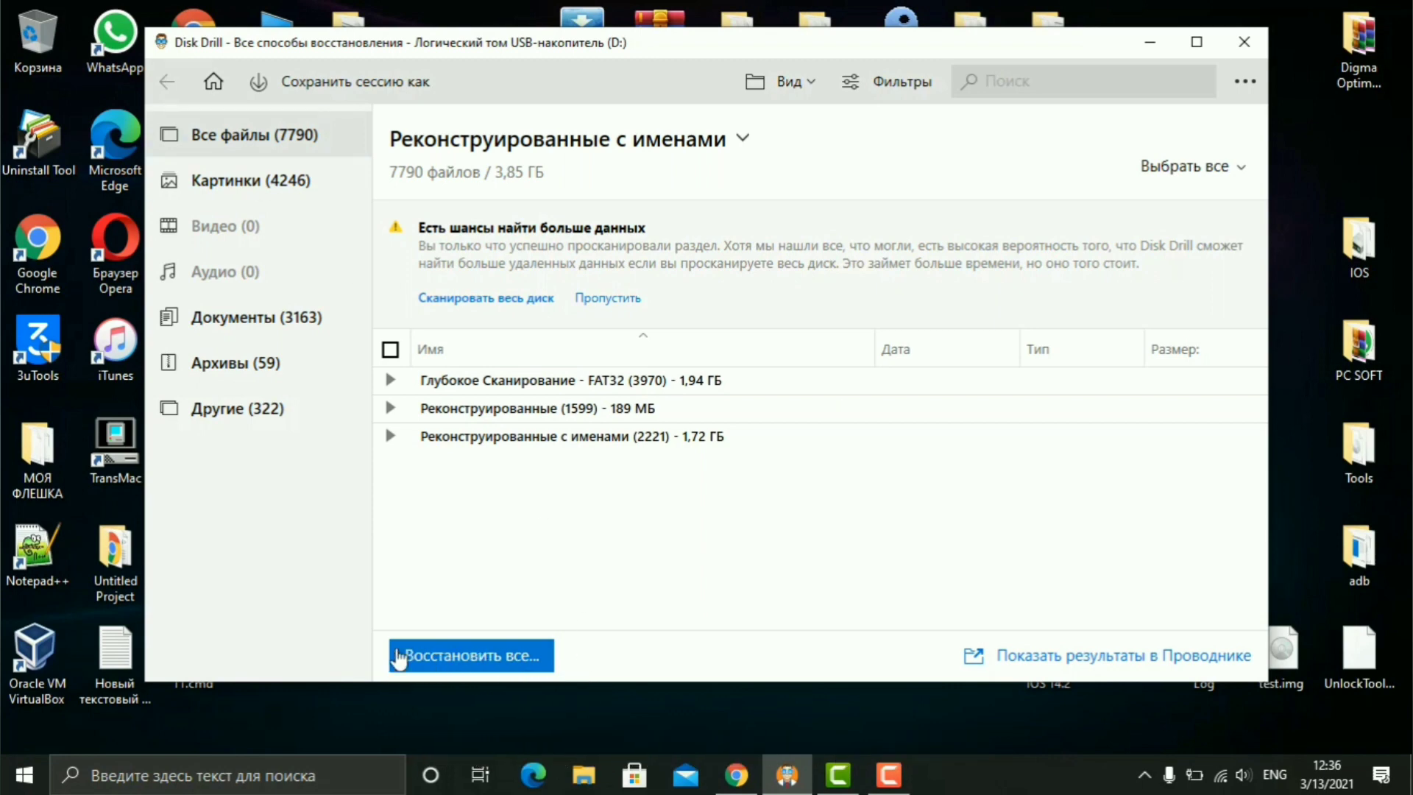
Step: Start recovering all found files and select local disk (E:) under This PC as the save location
left_click(482, 654)
left_click(924, 367)
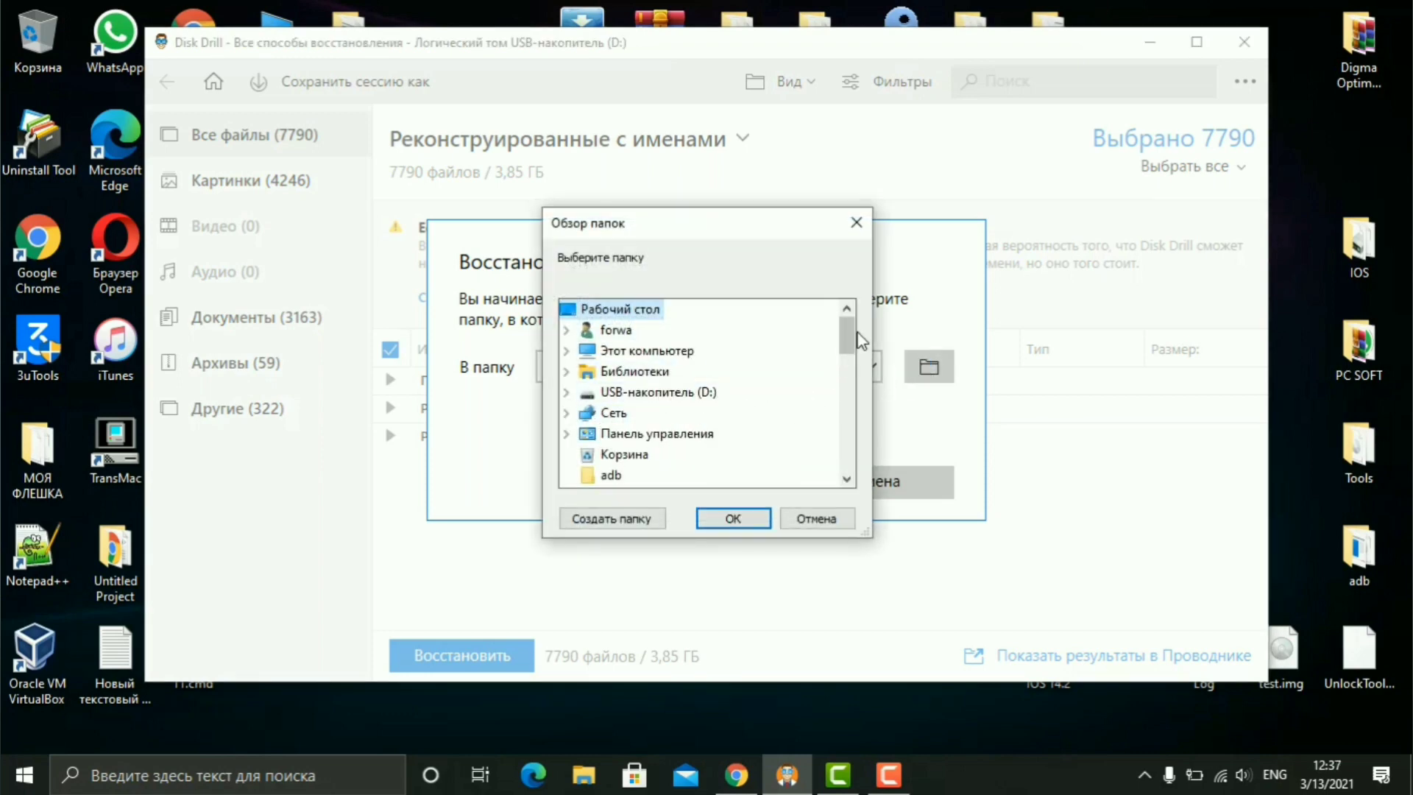
mouse_move(847, 336)
left_mouse_down()
mouse_move(853, 463)
mouse_move(866, 402)
mouse_move(856, 345)
left_mouse_up()
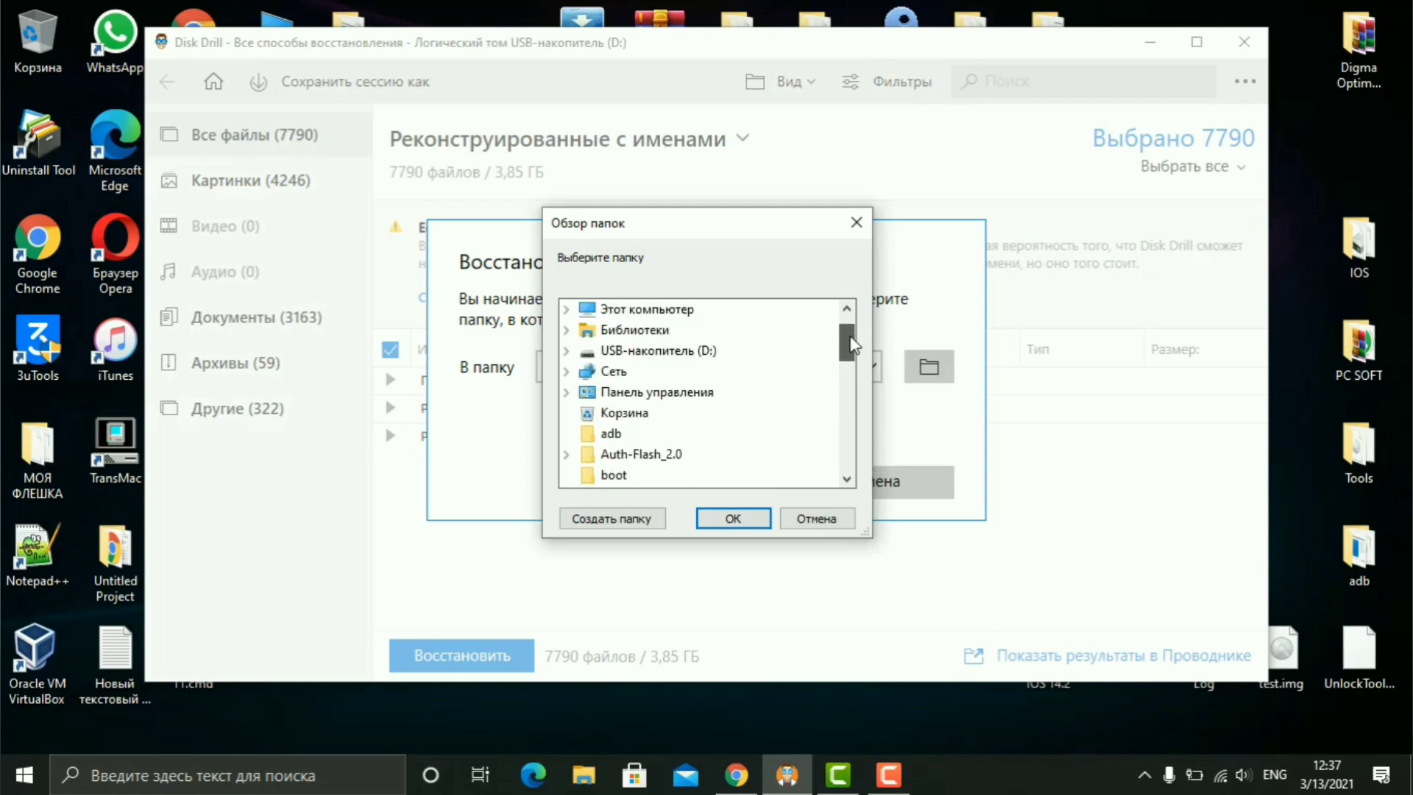
left_click(567, 310)
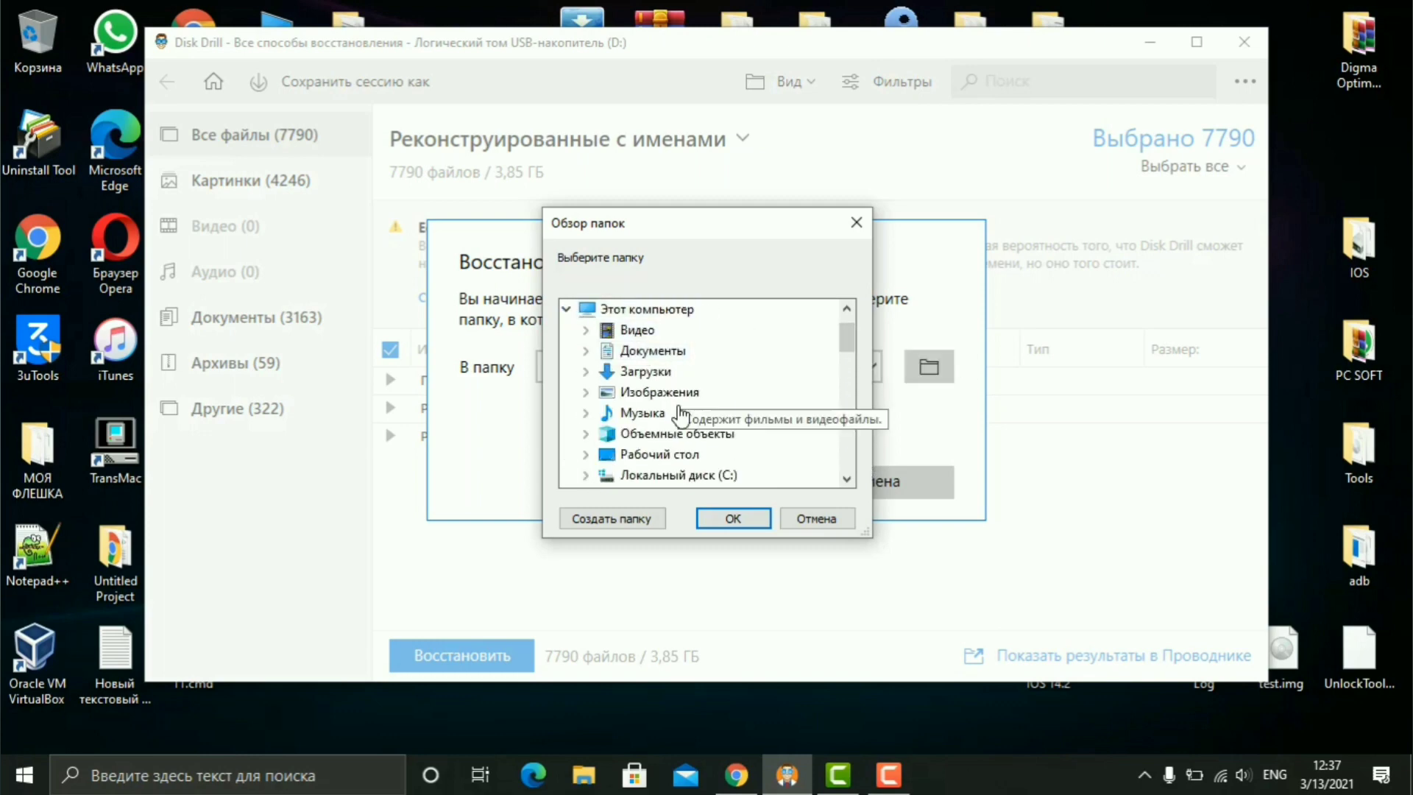
left_click(846, 479)
left_click(846, 479)
left_click(846, 479)
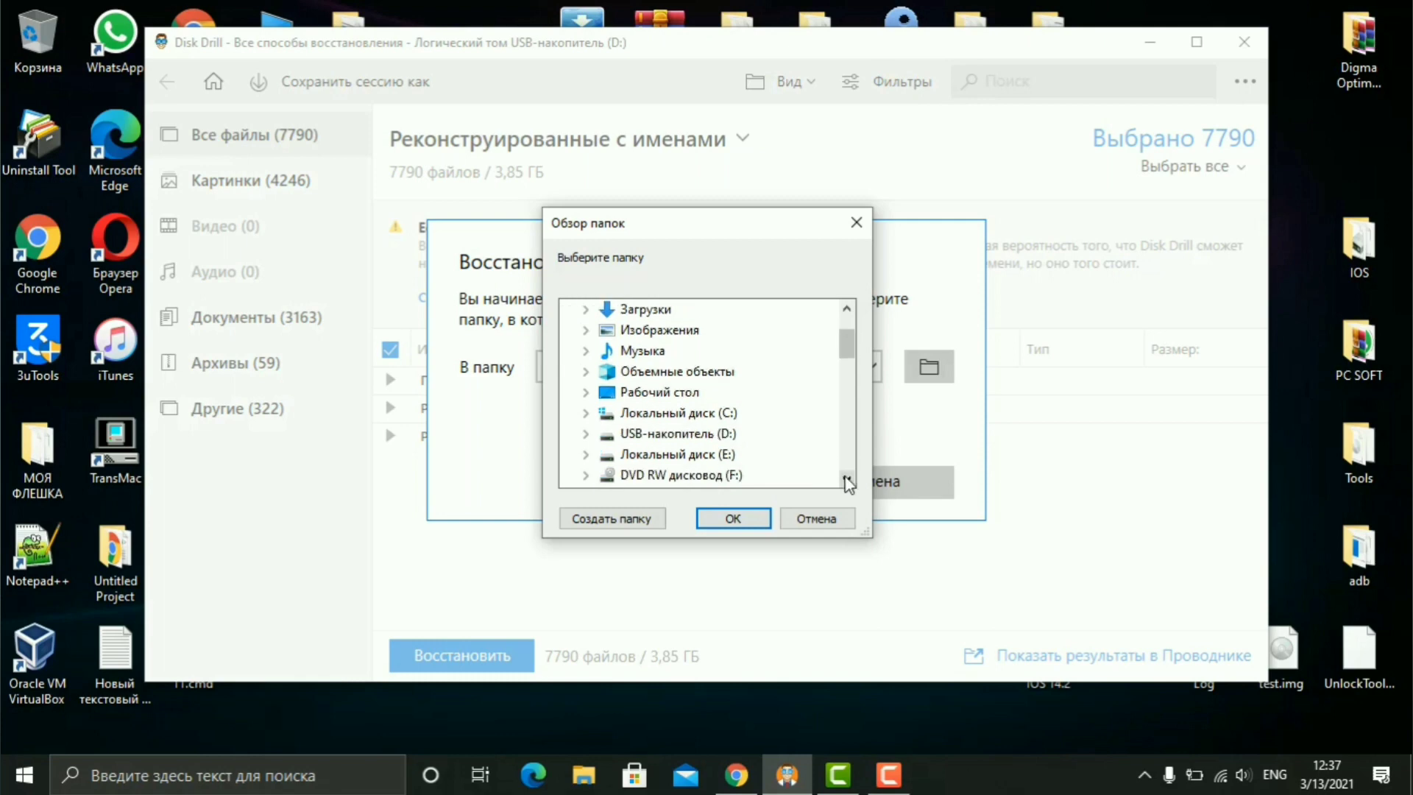
left_click(846, 480)
left_click(846, 480)
left_click(676, 412)
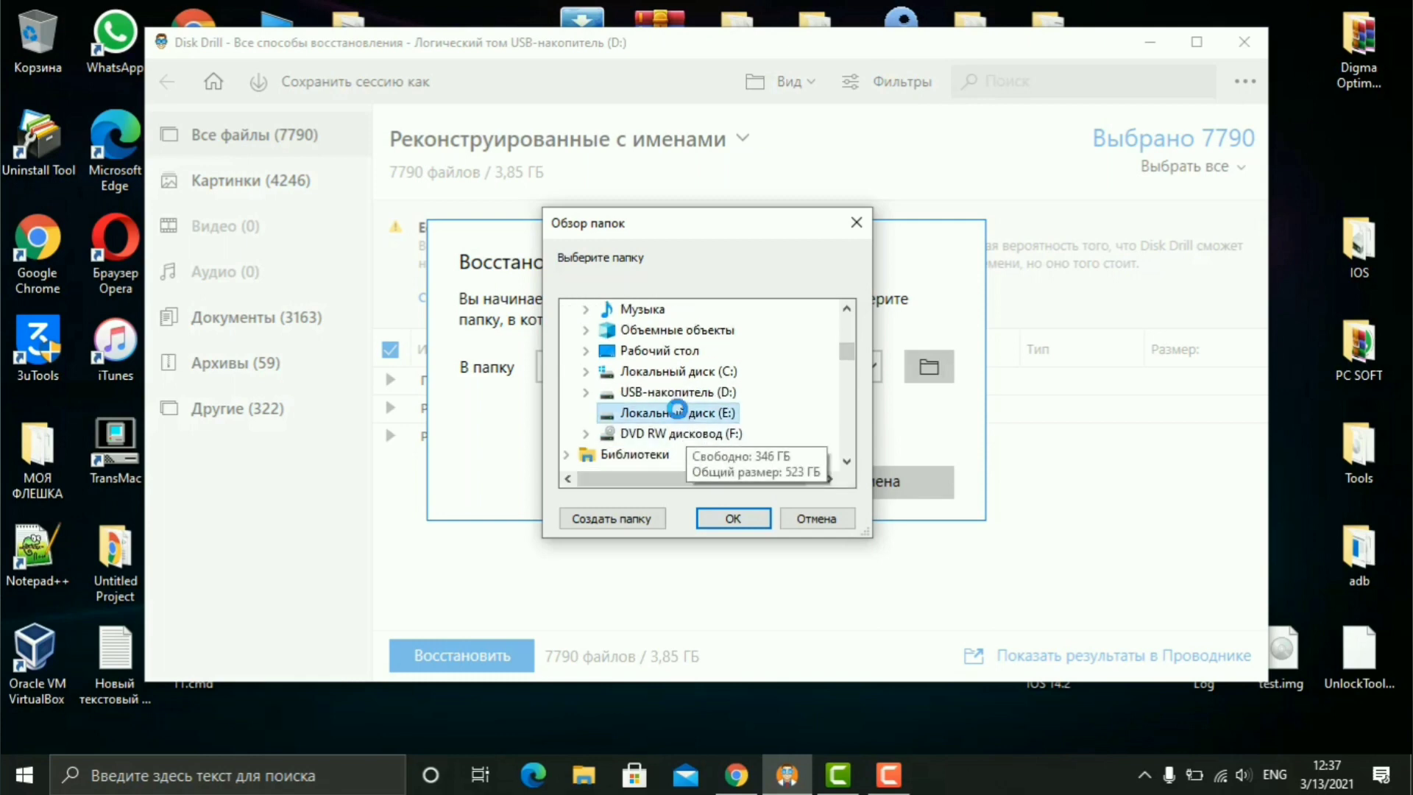
left_click(655, 519)
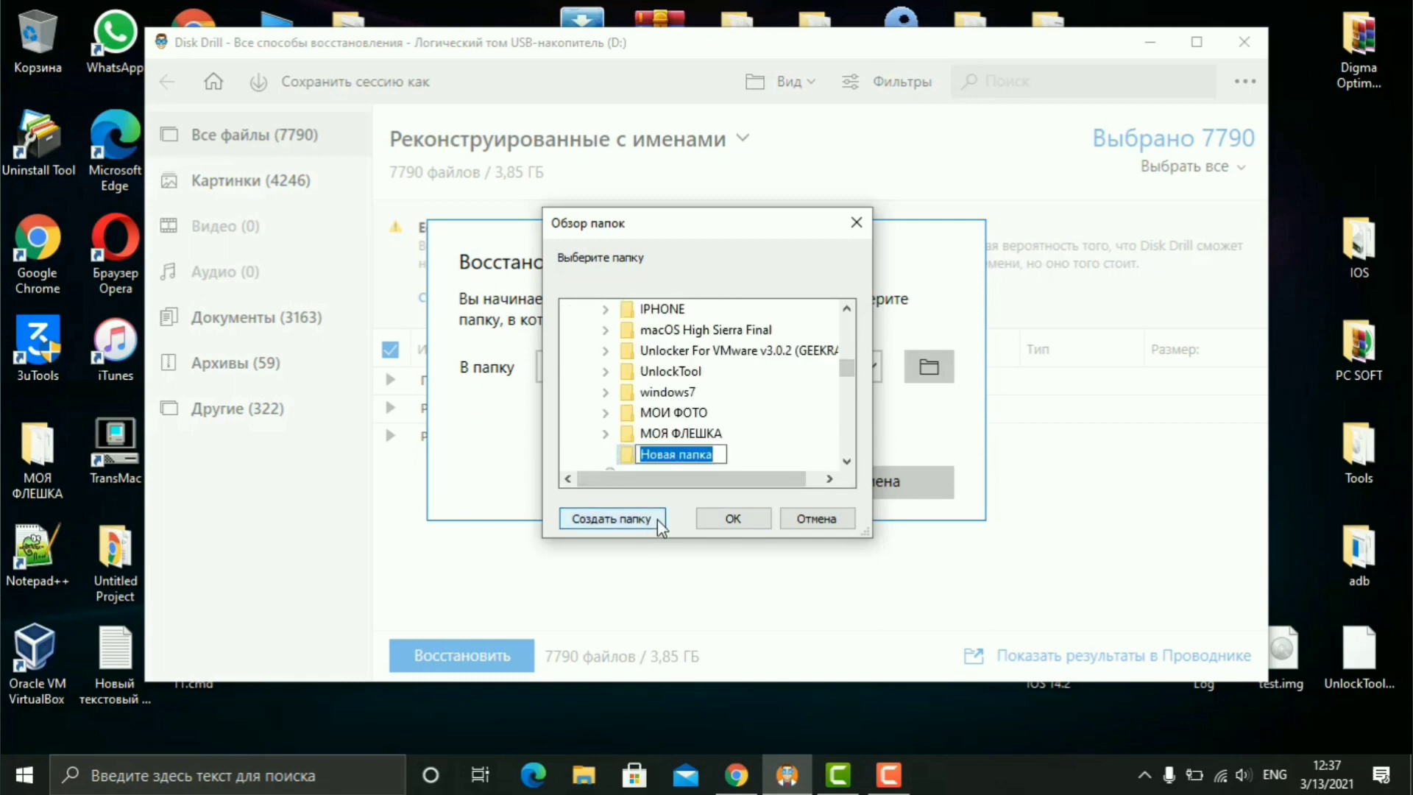
type("Восстановление")
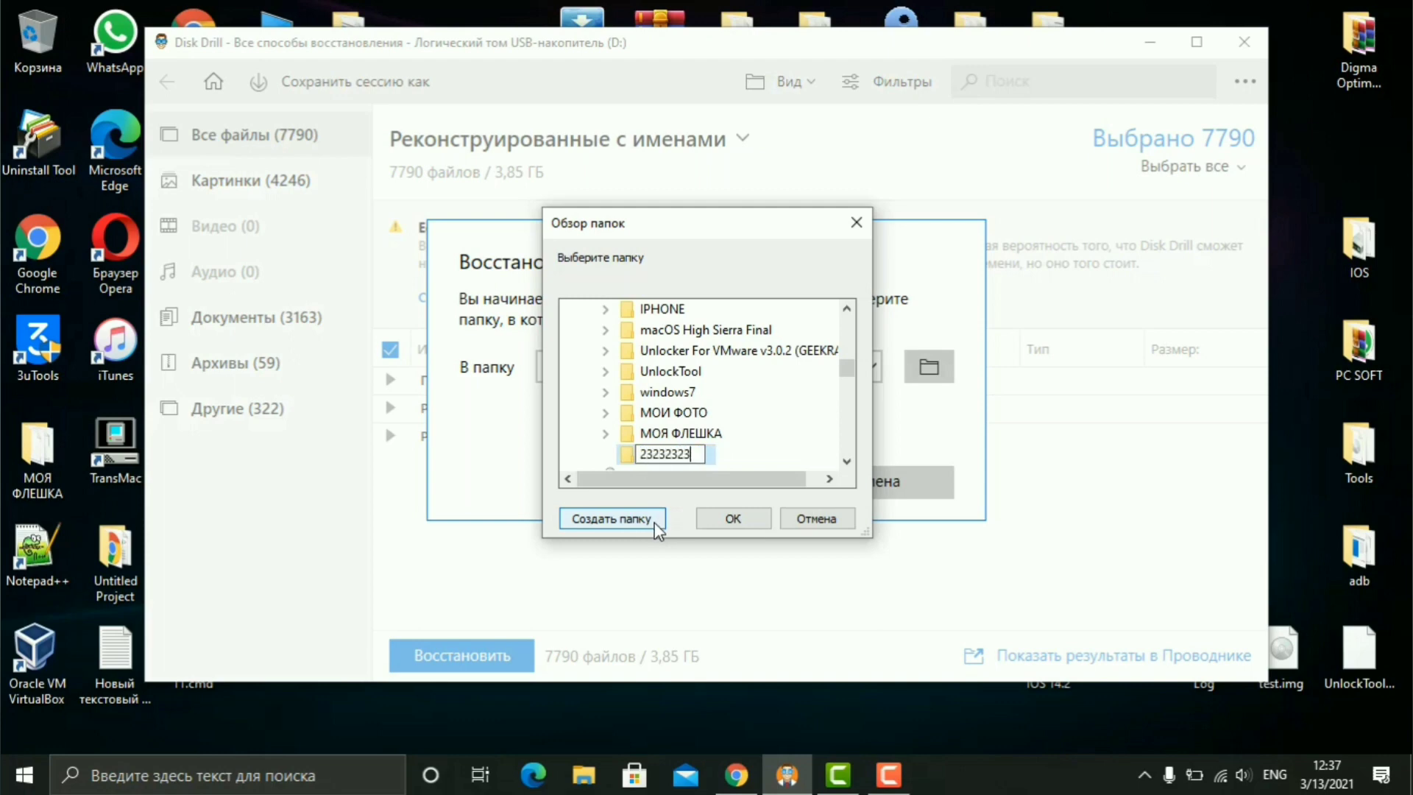
left_click(734, 520)
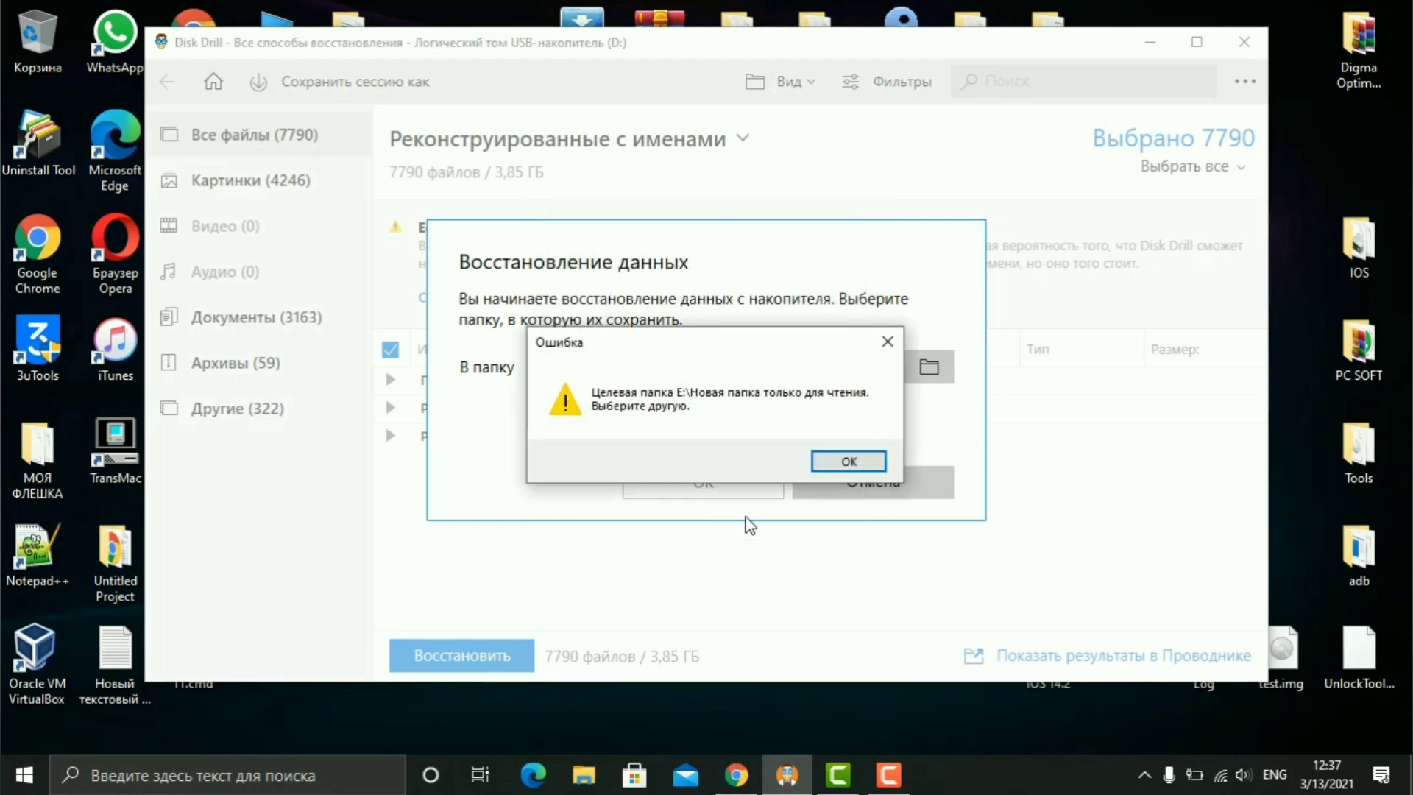
left_click(847, 461)
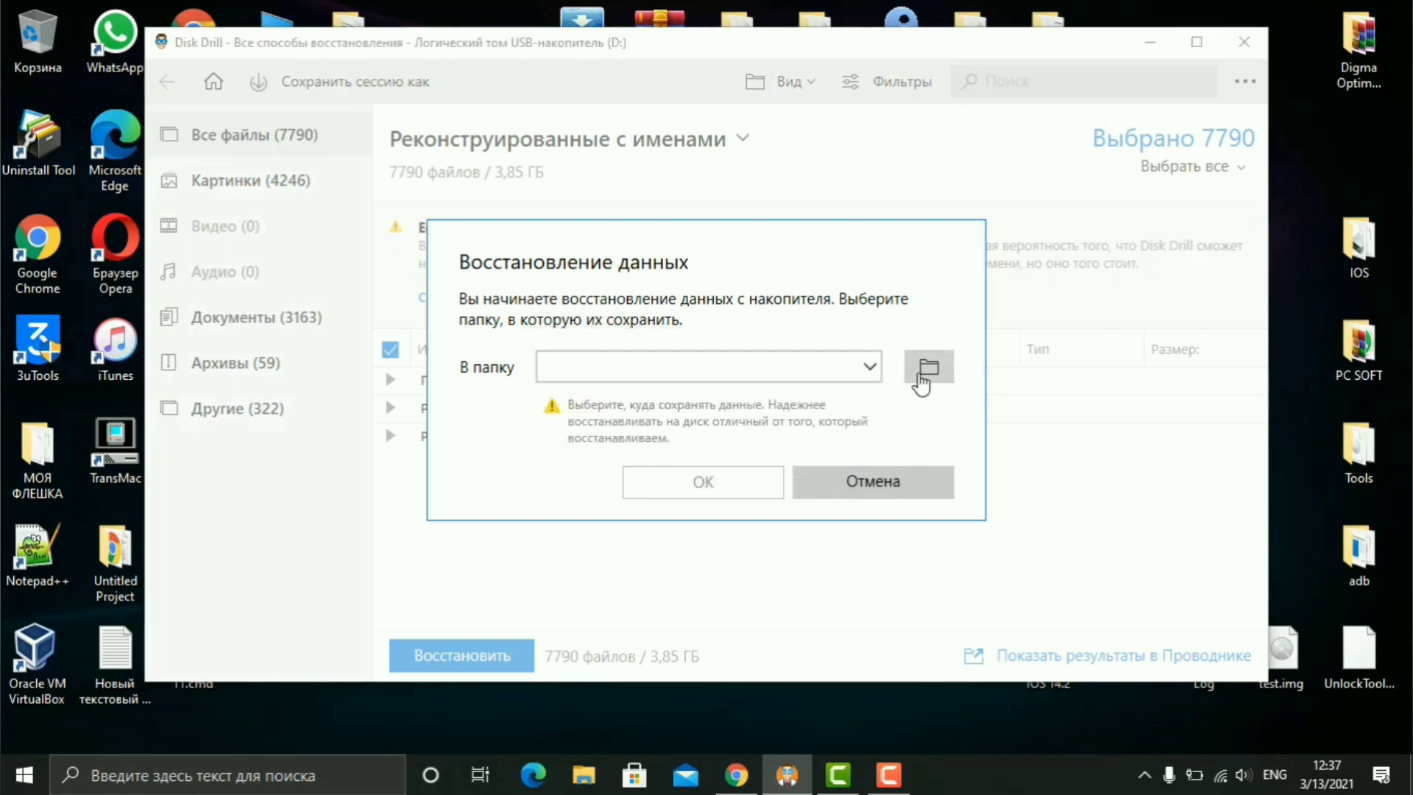
left_click(921, 381)
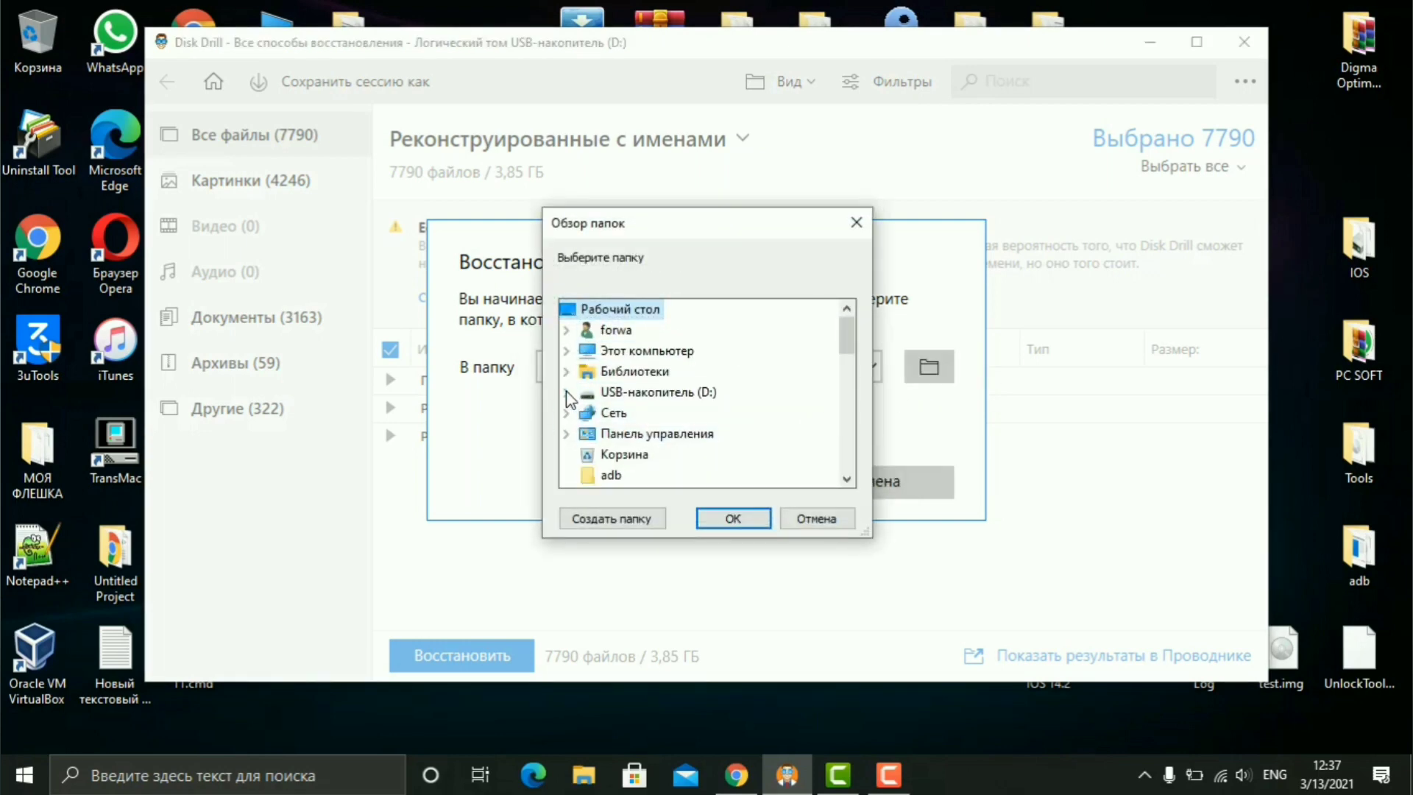
left_click(567, 351)
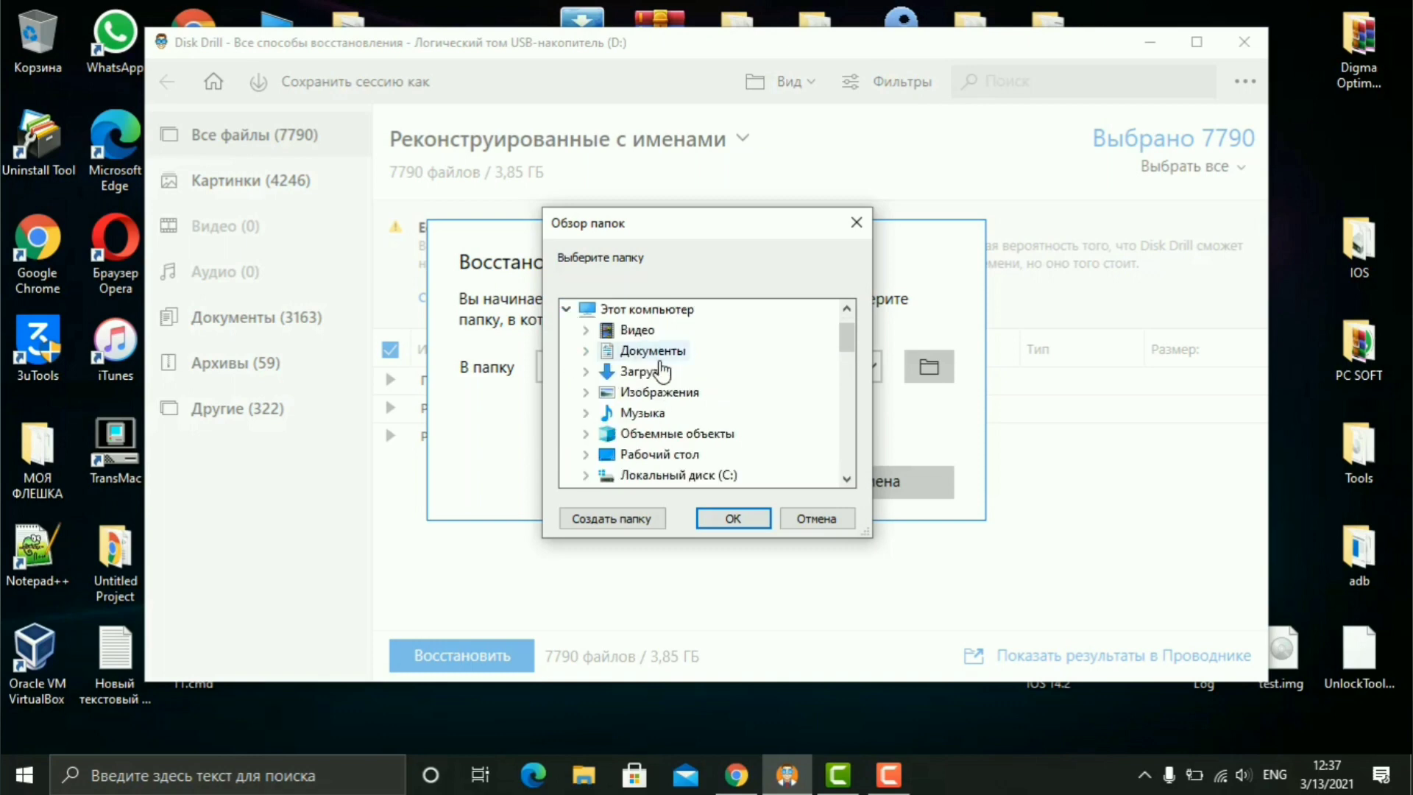
scroll(647, 430, "down", 2)
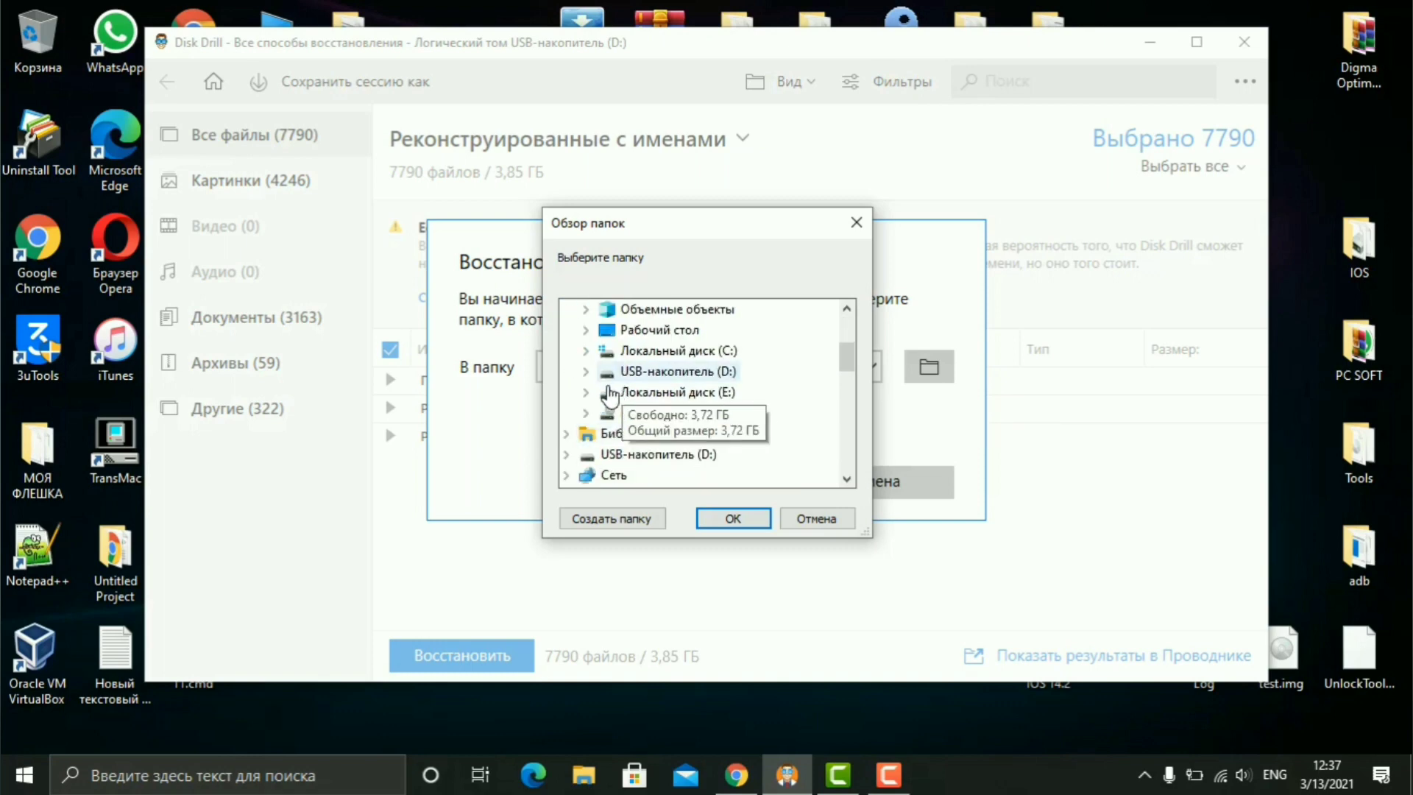
left_click(610, 392)
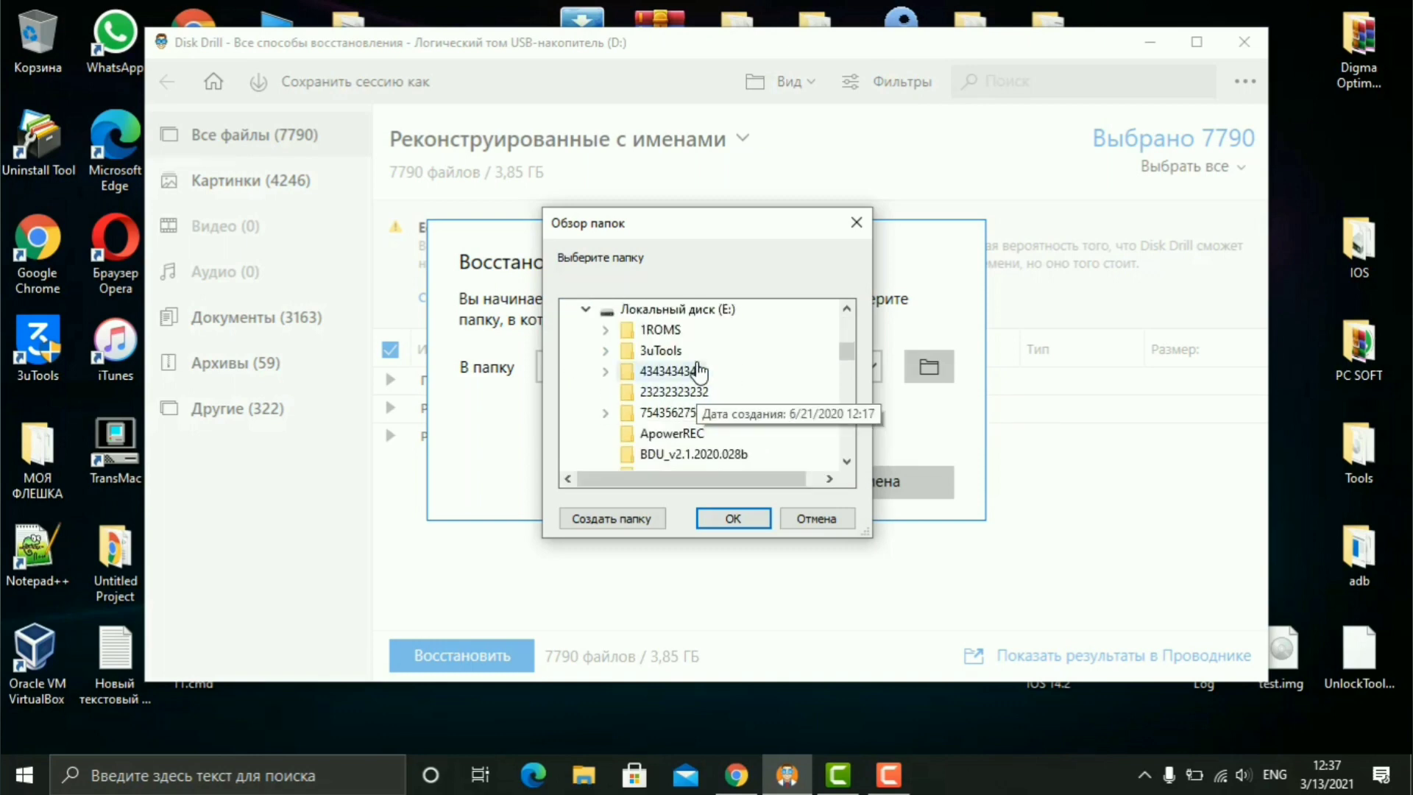
left_click(666, 392)
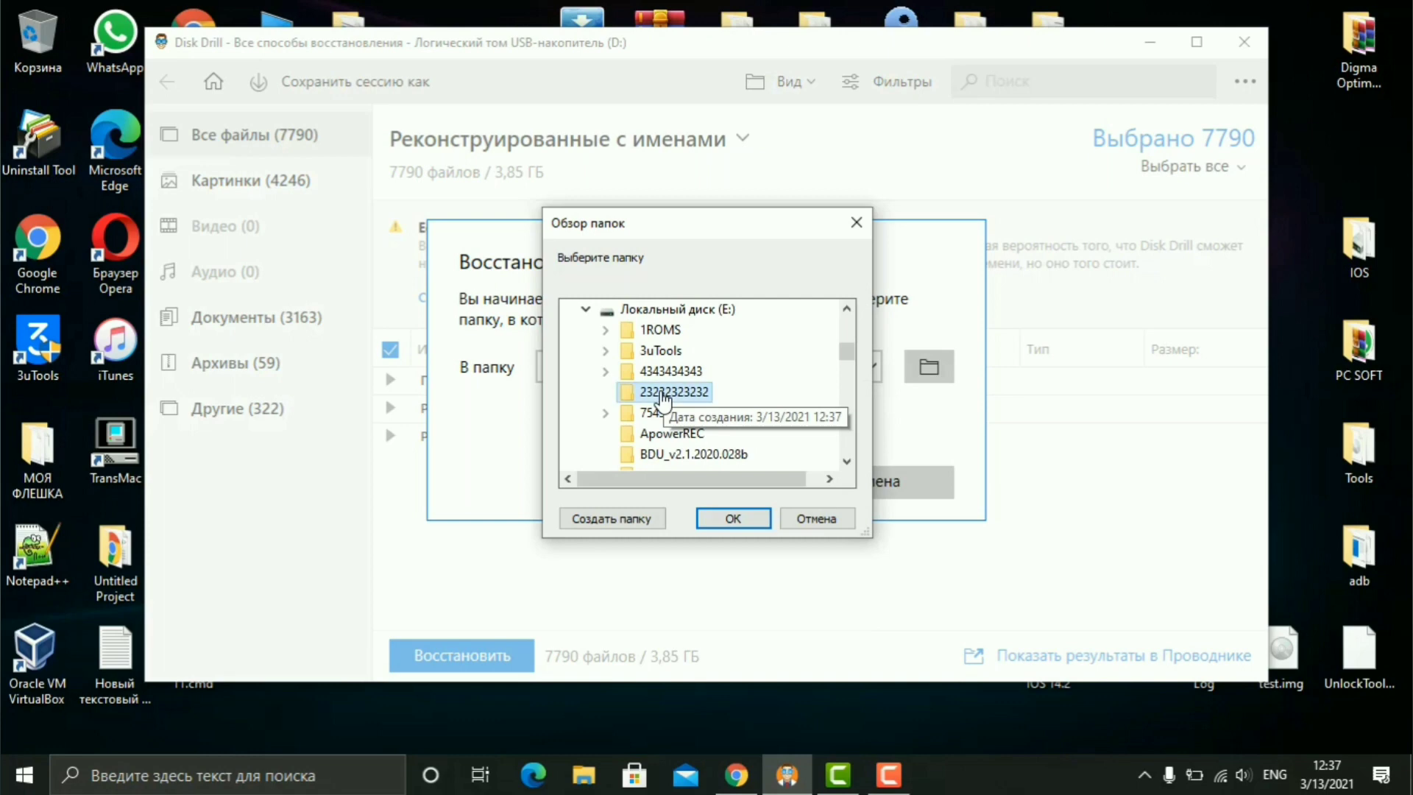
left_click(735, 519)
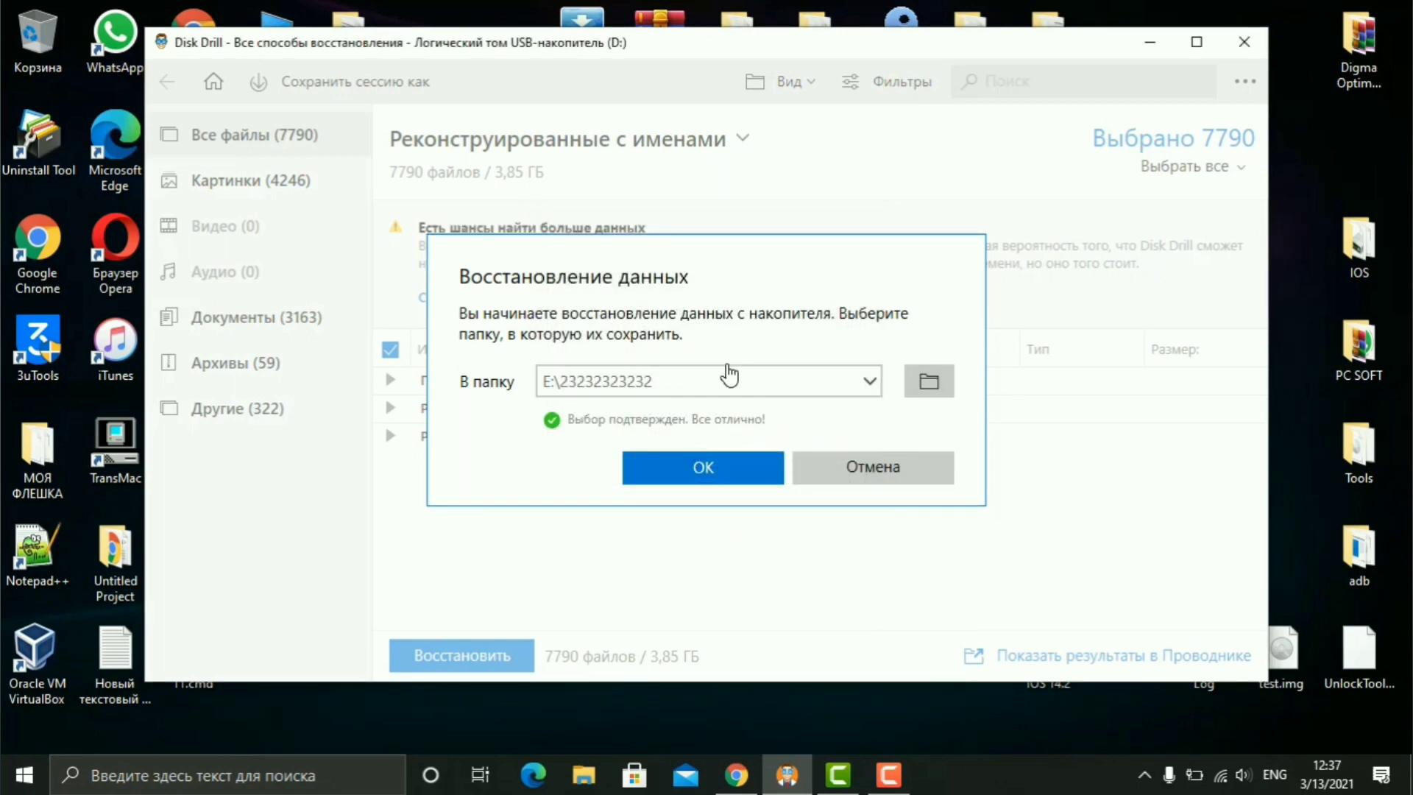
left_click(719, 471)
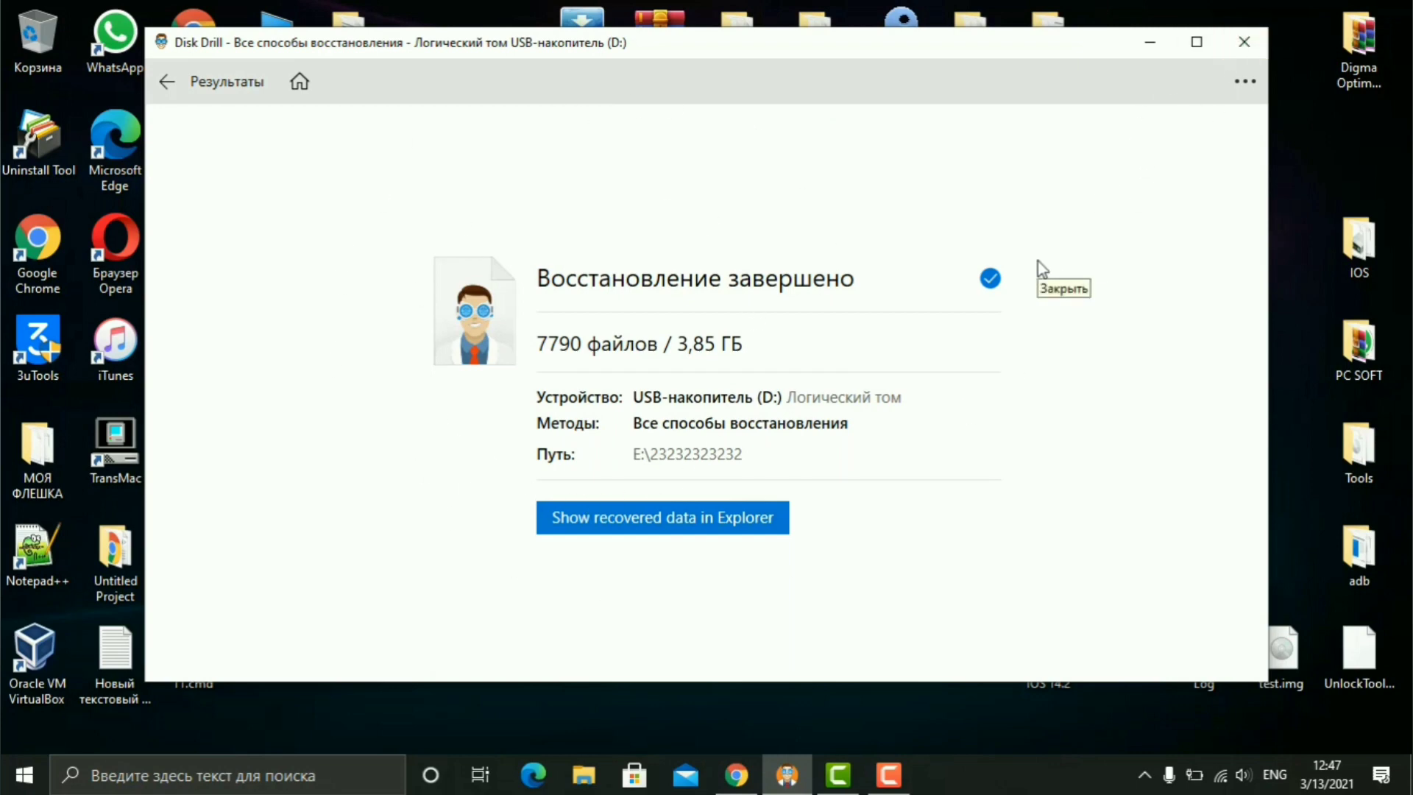
Step: Close Disk Drill, check the contents of the USB drive (D:) from This PC, and return to the drive overview
left_click(1243, 42)
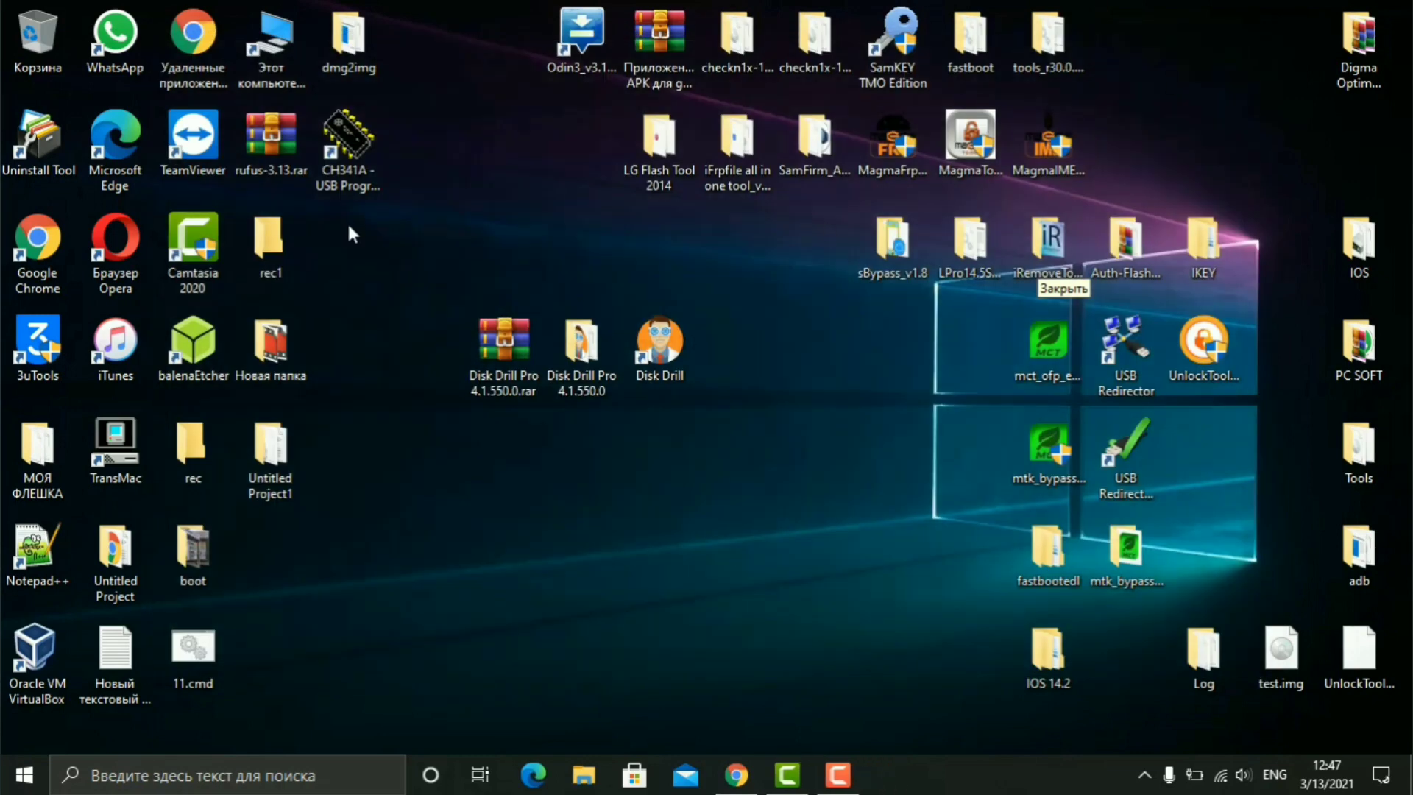
double_click(272, 41)
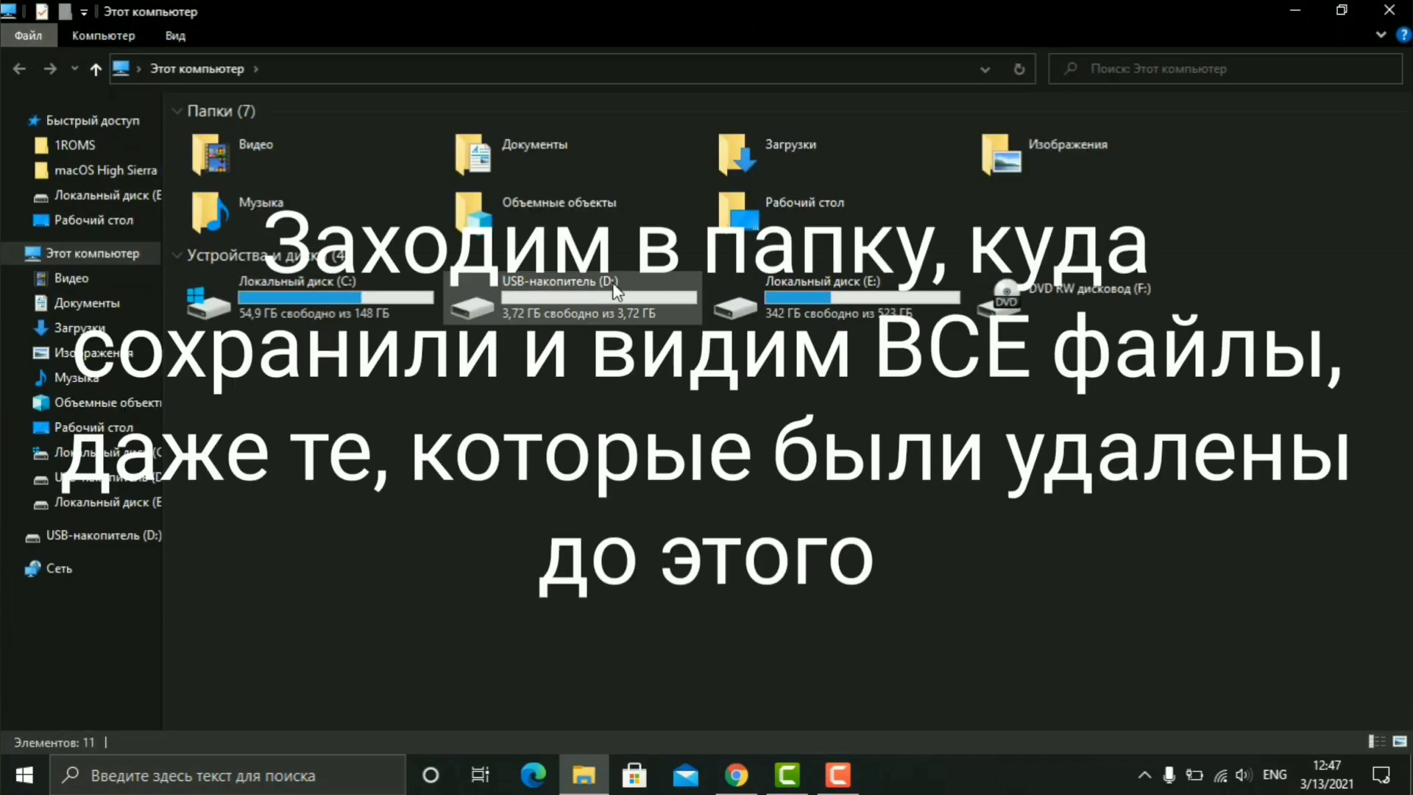
double_click(533, 312)
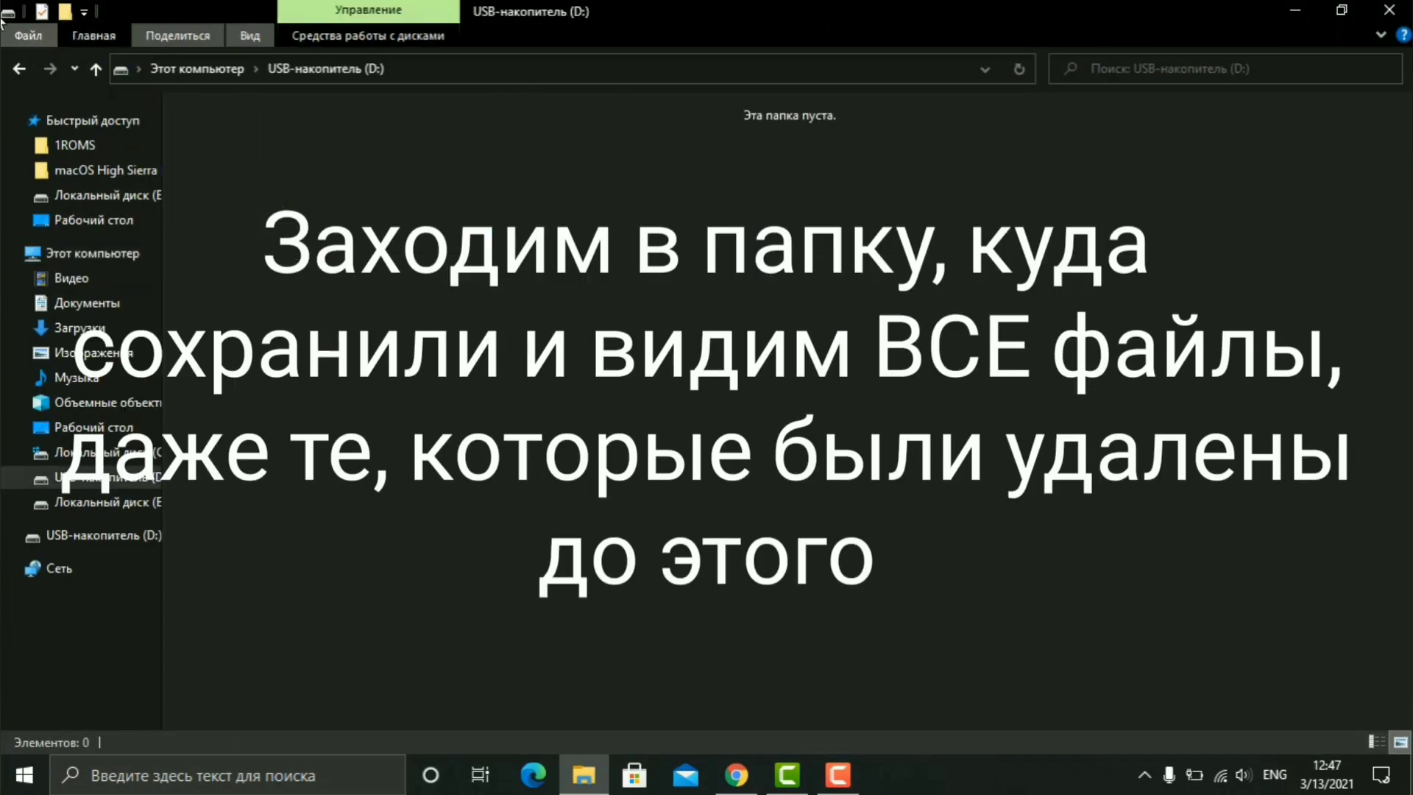
left_click(20, 68)
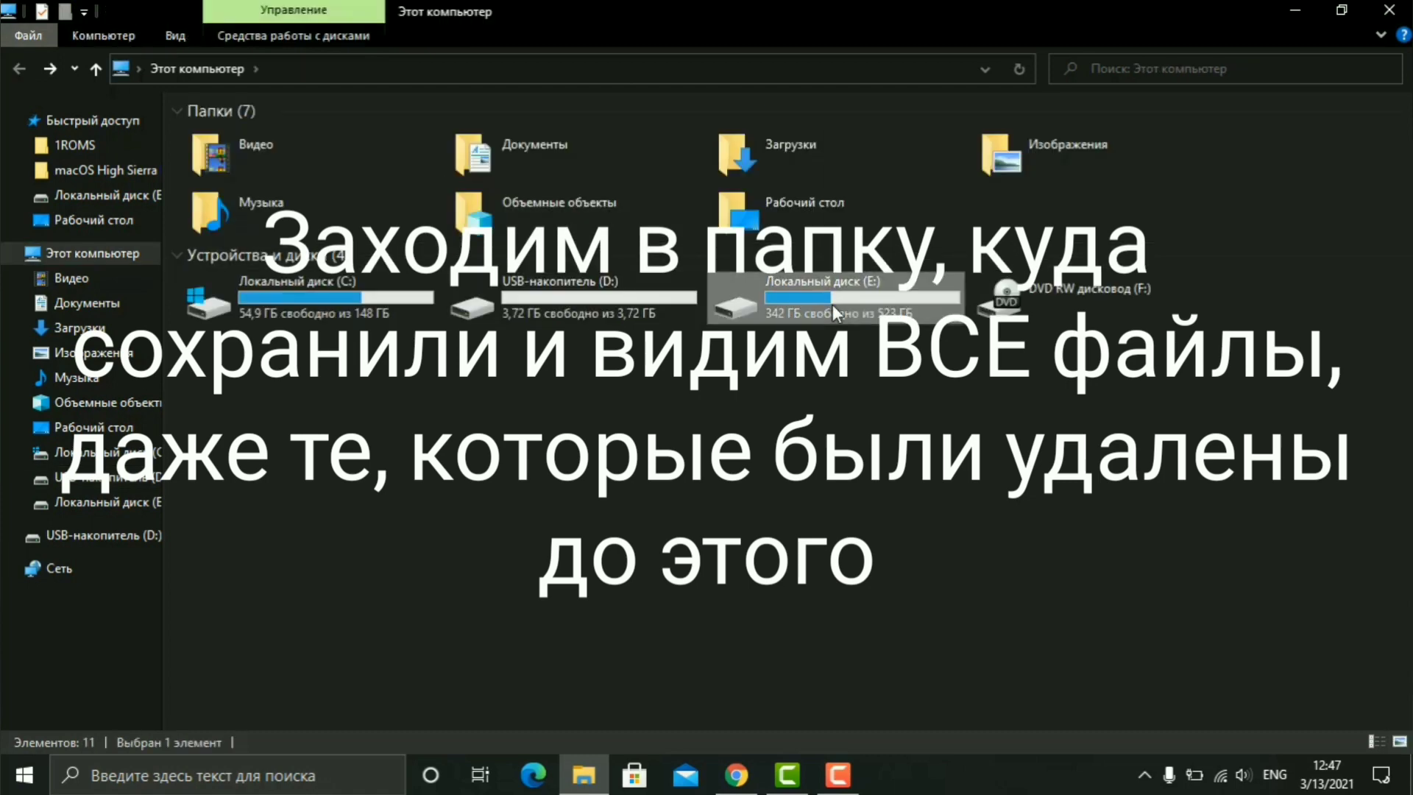
double_click(833, 304)
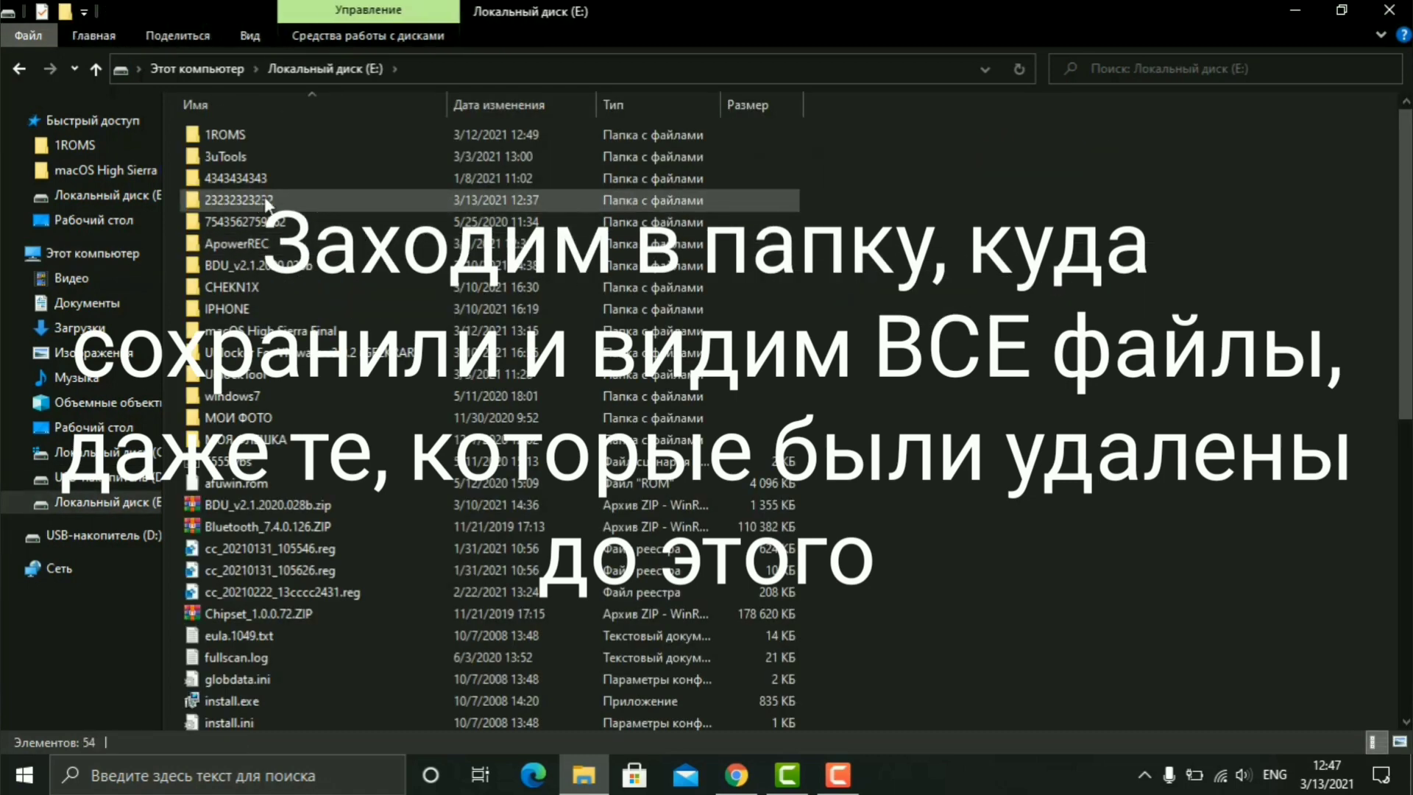
double_click(236, 195)
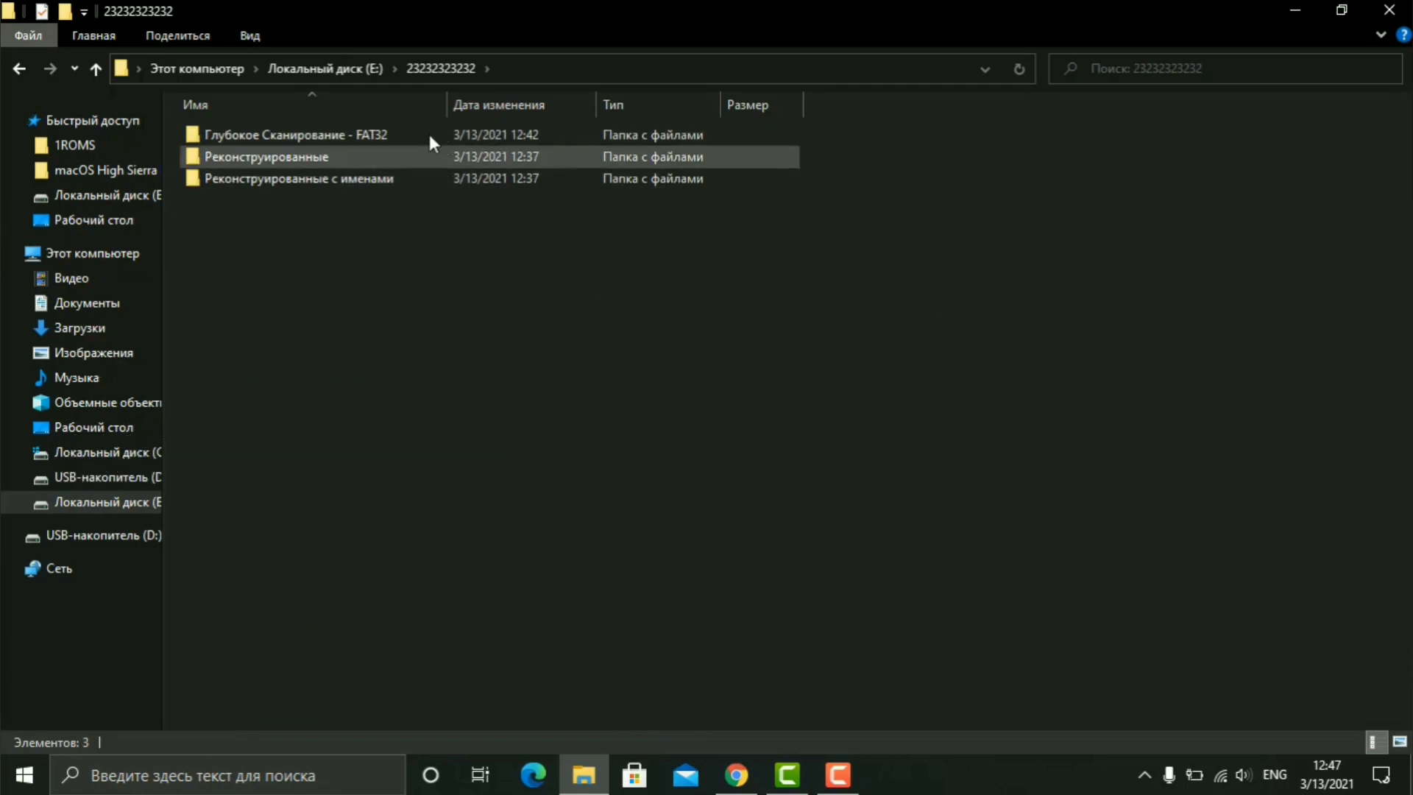
double_click(328, 139)
double_click(289, 139)
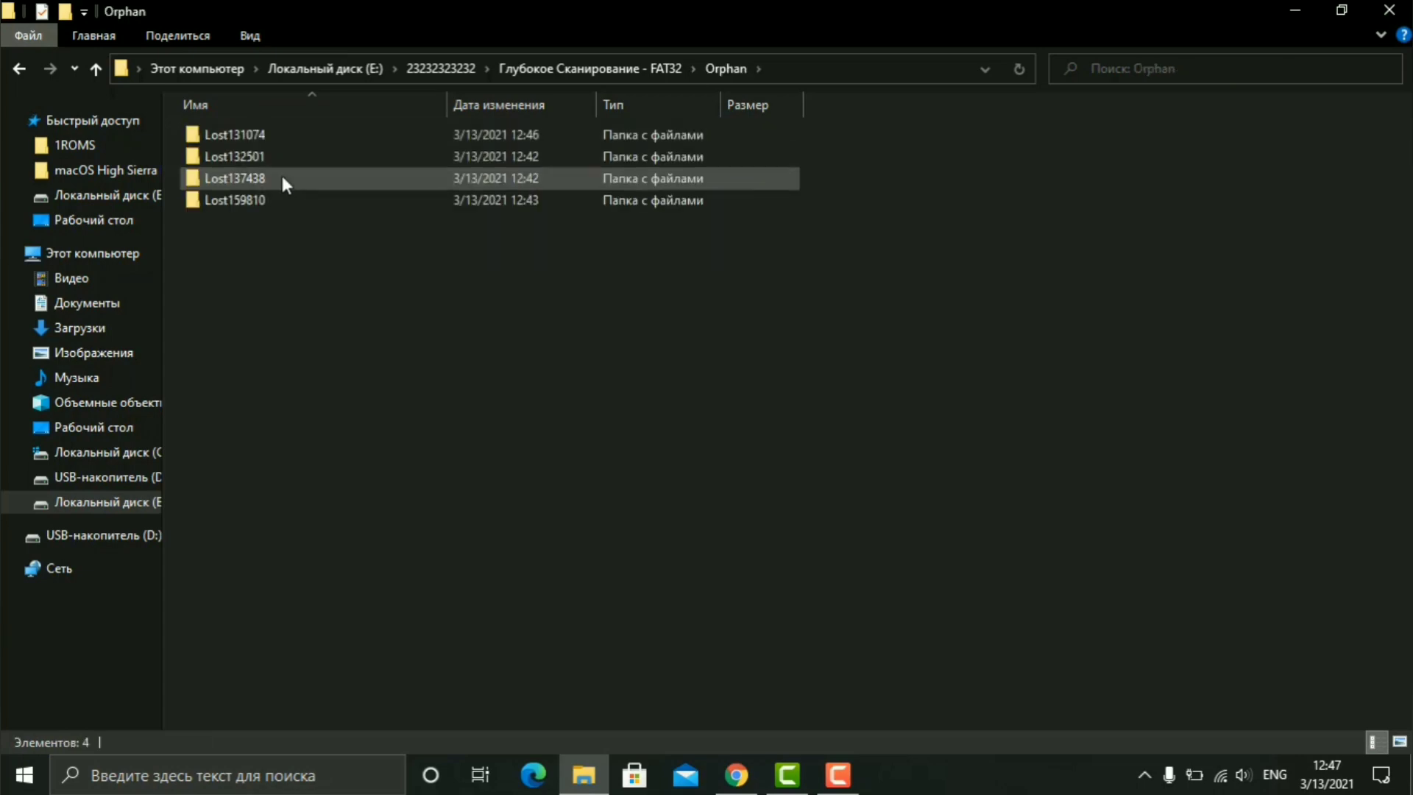
double_click(259, 135)
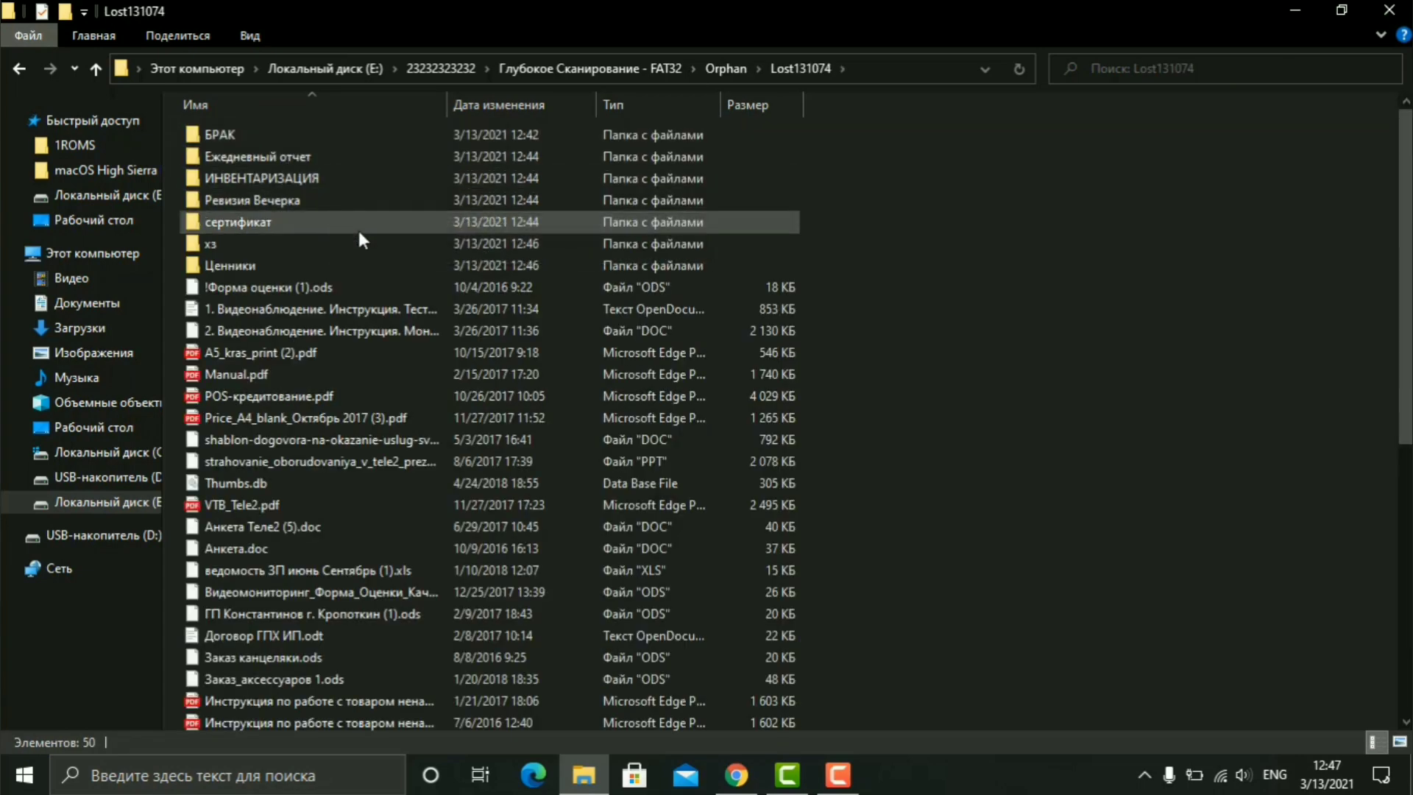
scroll(358, 234, "down", 7)
scroll(360, 239, "up", 8)
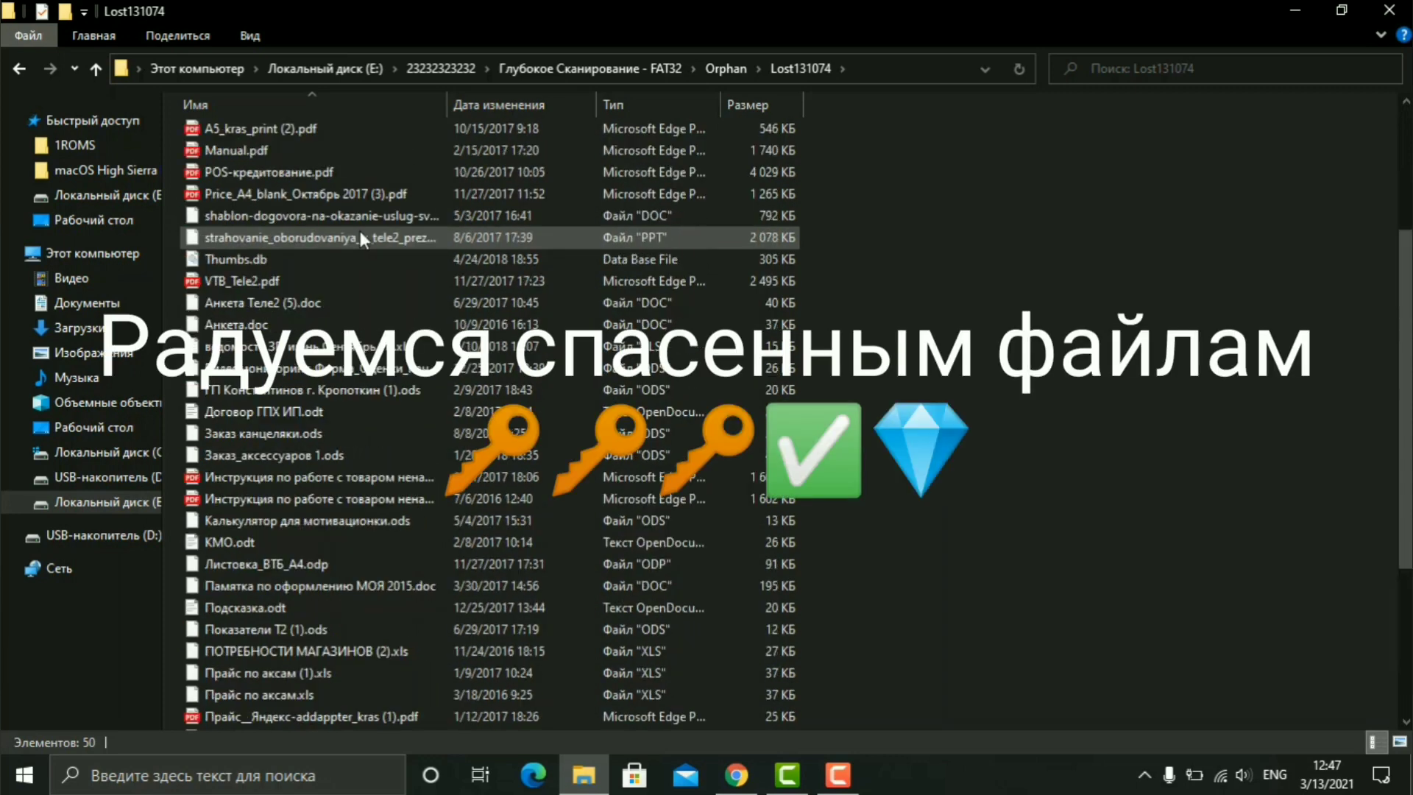
Step: Check the contents of the recovered folder Lost132501 and return to the Orphan folder
left_click(19, 67)
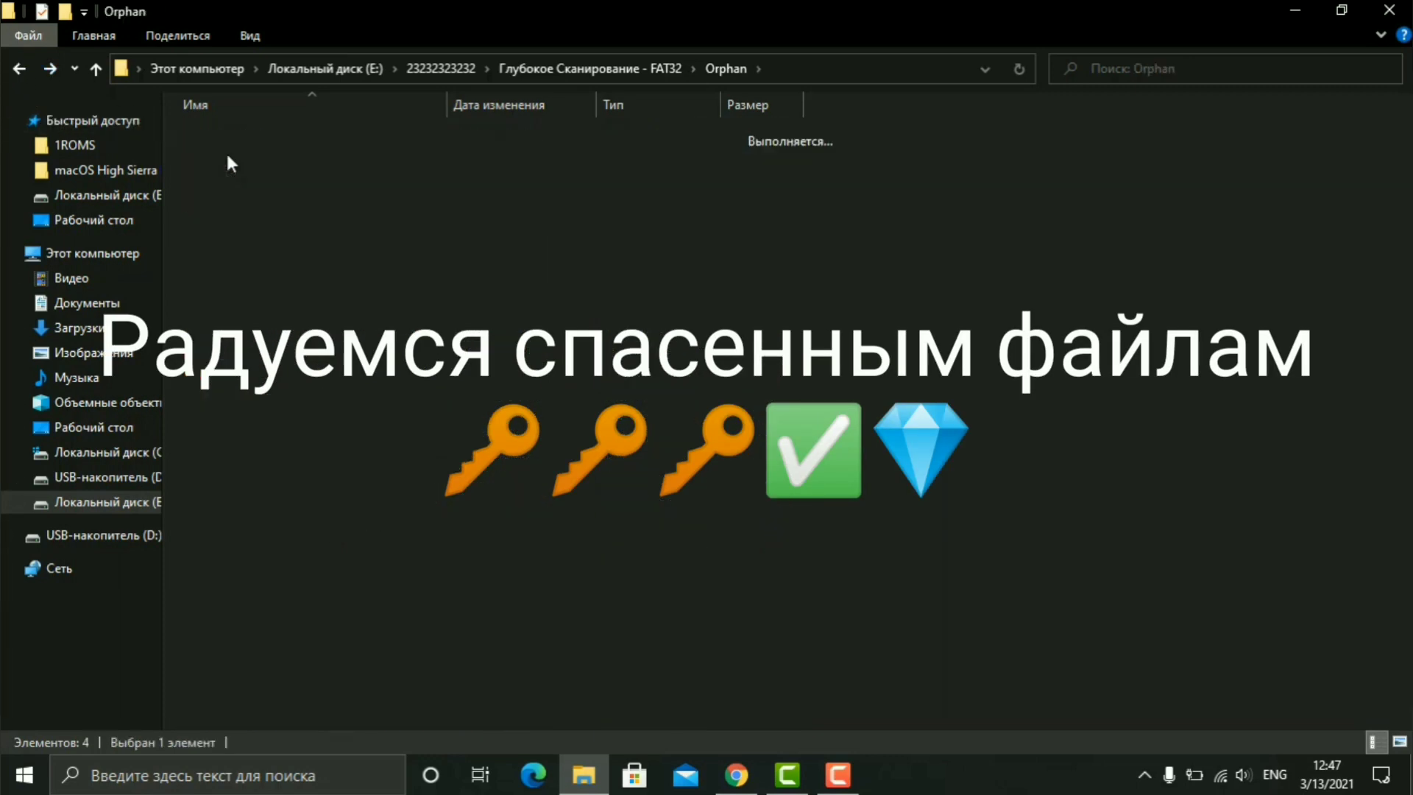
double_click(227, 152)
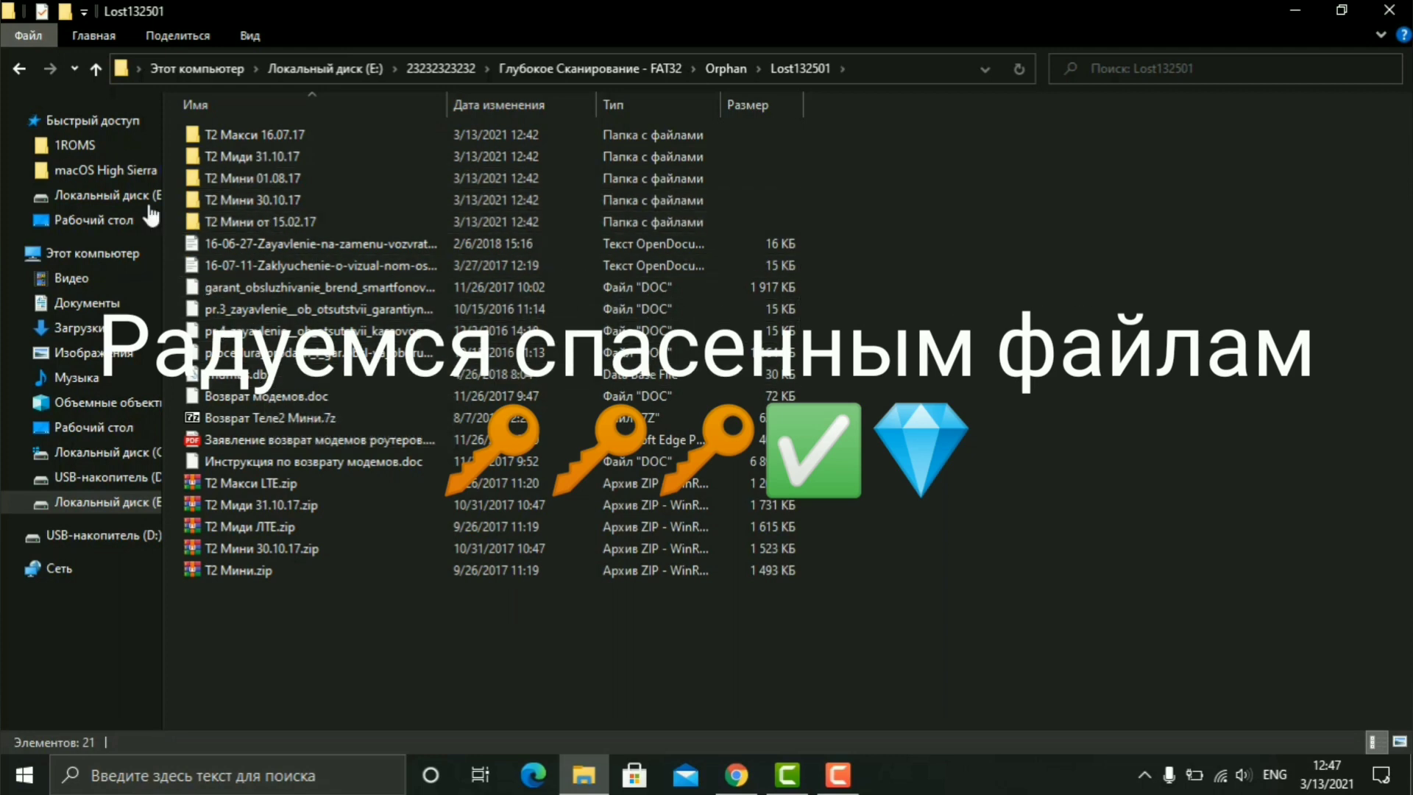
left_click(17, 68)
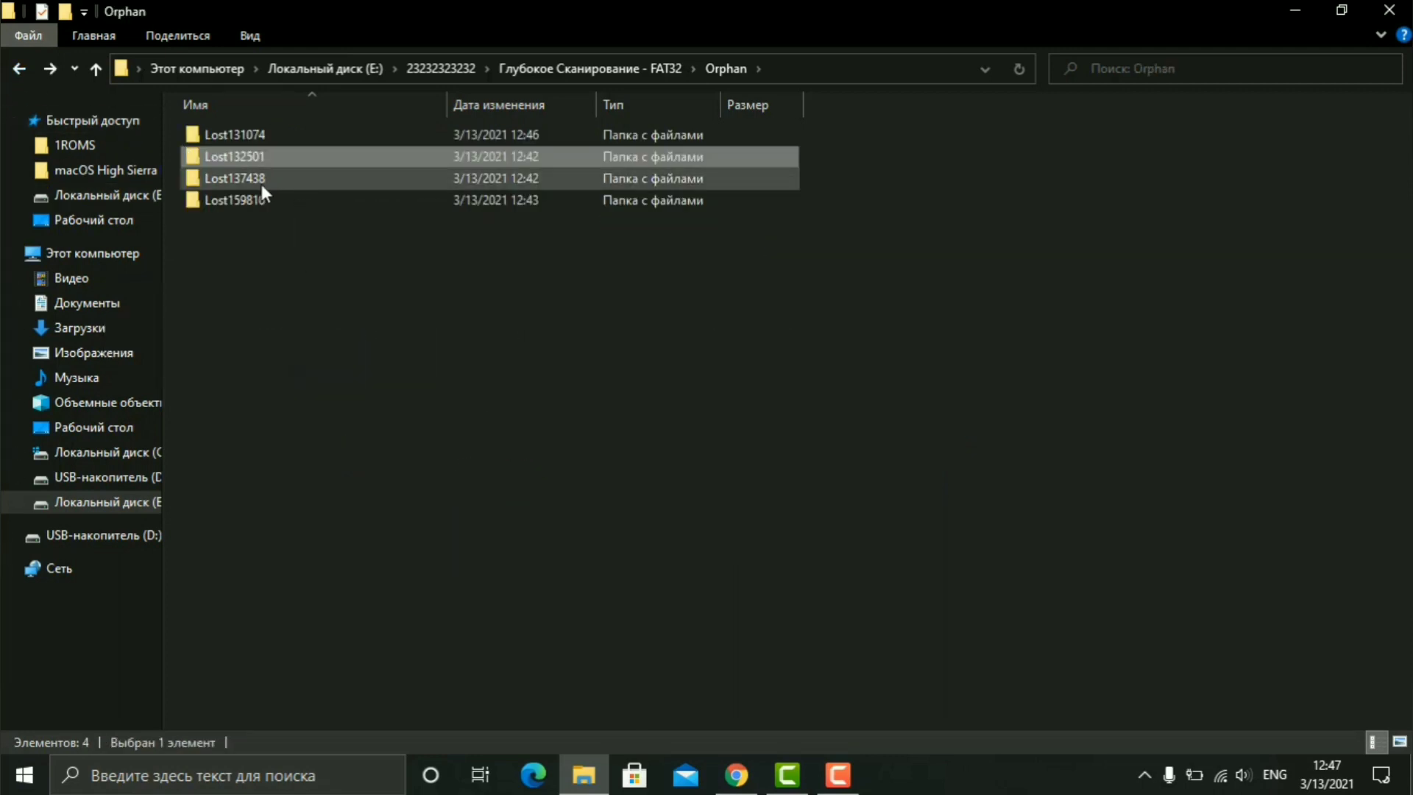
Step: Open 222222.JPG from the recovered folder Lost137438, close the viewer, and look through the folder's remaining files
double_click(262, 184)
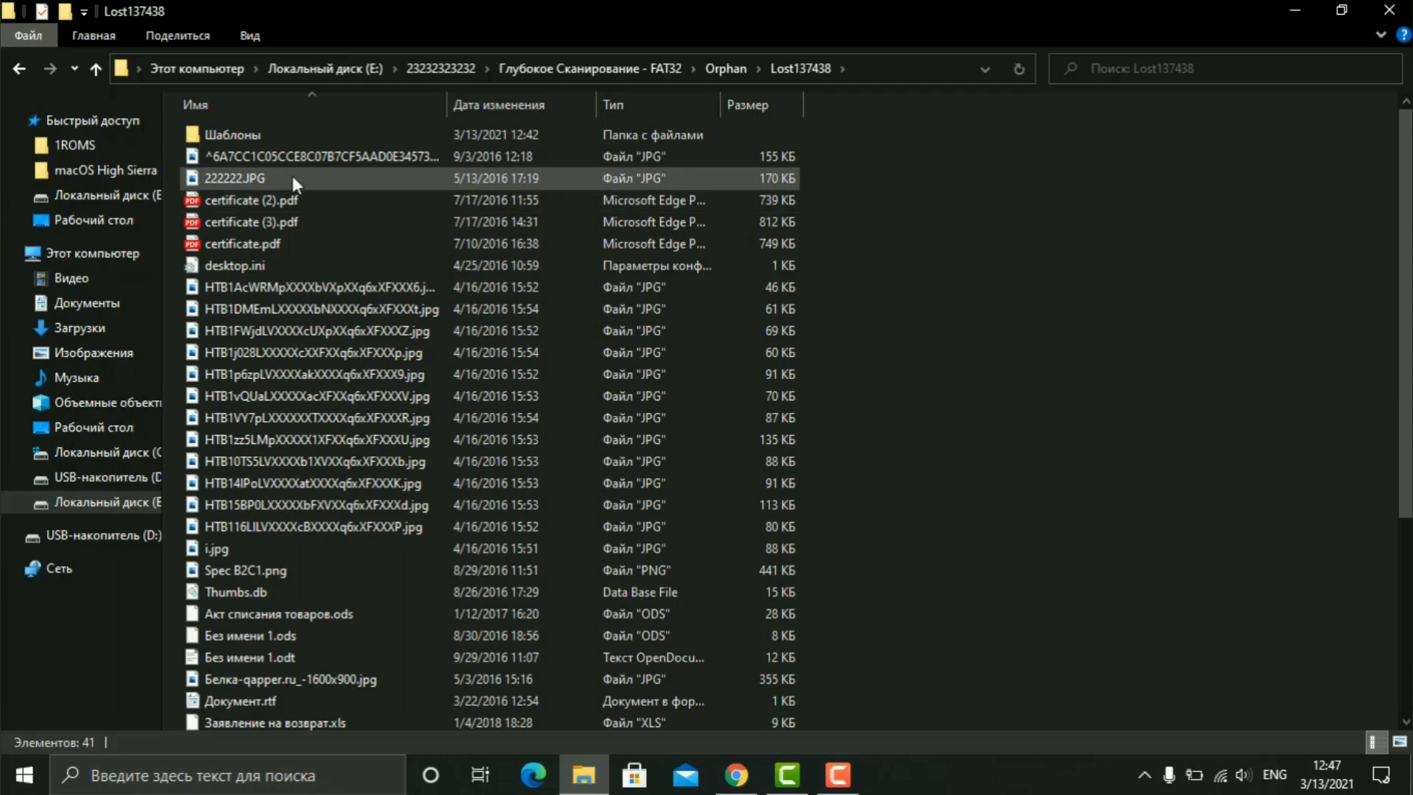
double_click(307, 180)
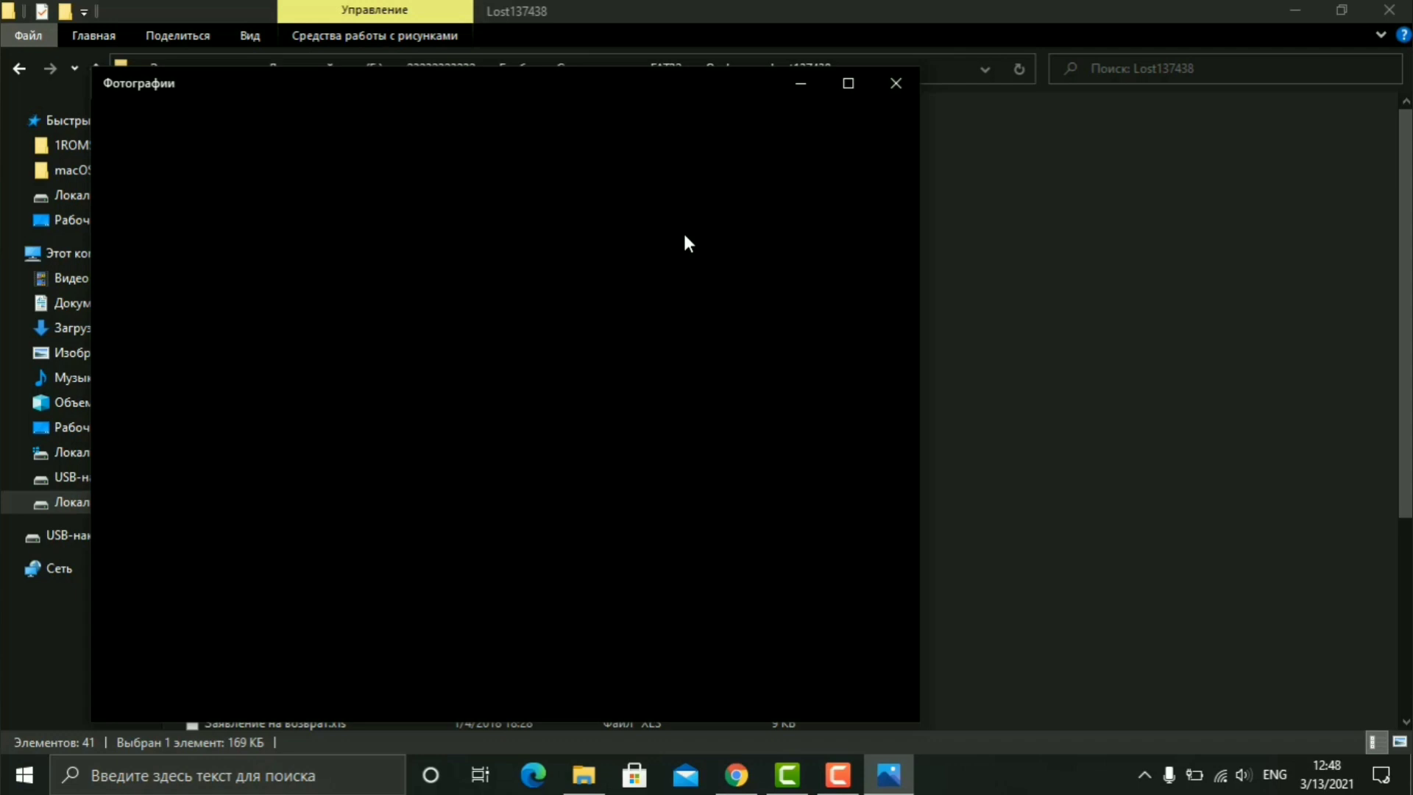
left_click_drag(586, 84, 770, 70)
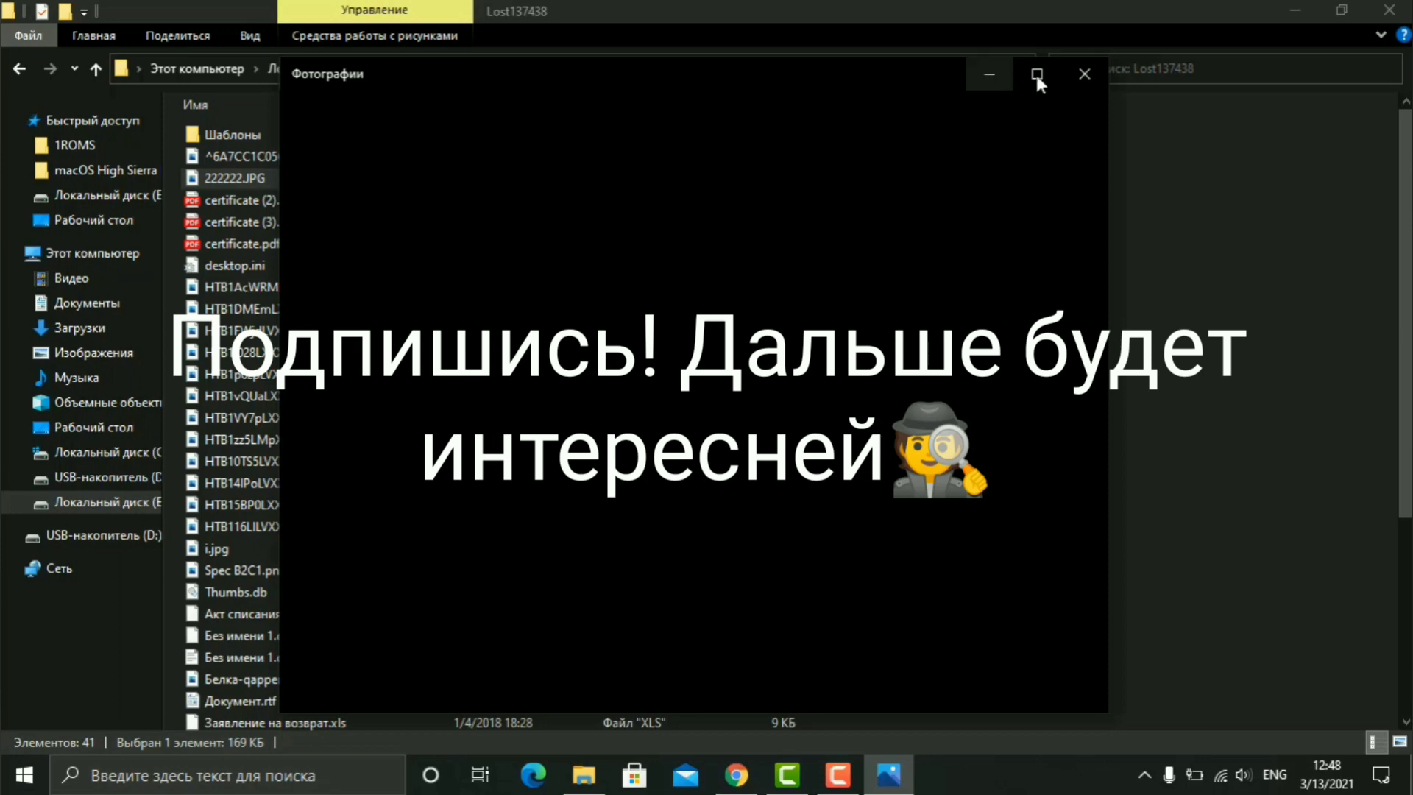
left_click_drag(890, 72, 940, 57)
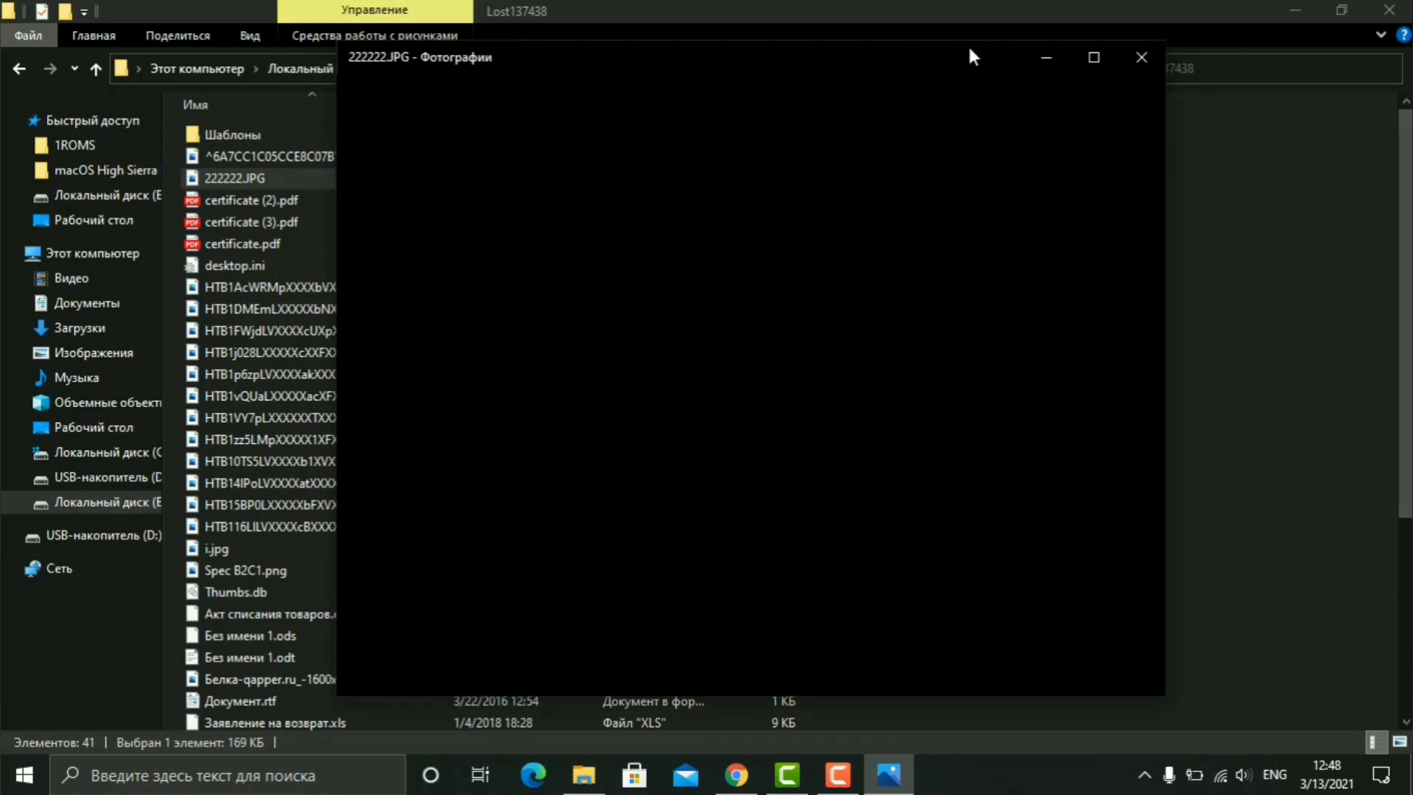
left_click(1141, 56)
scroll(379, 294, "down", 4)
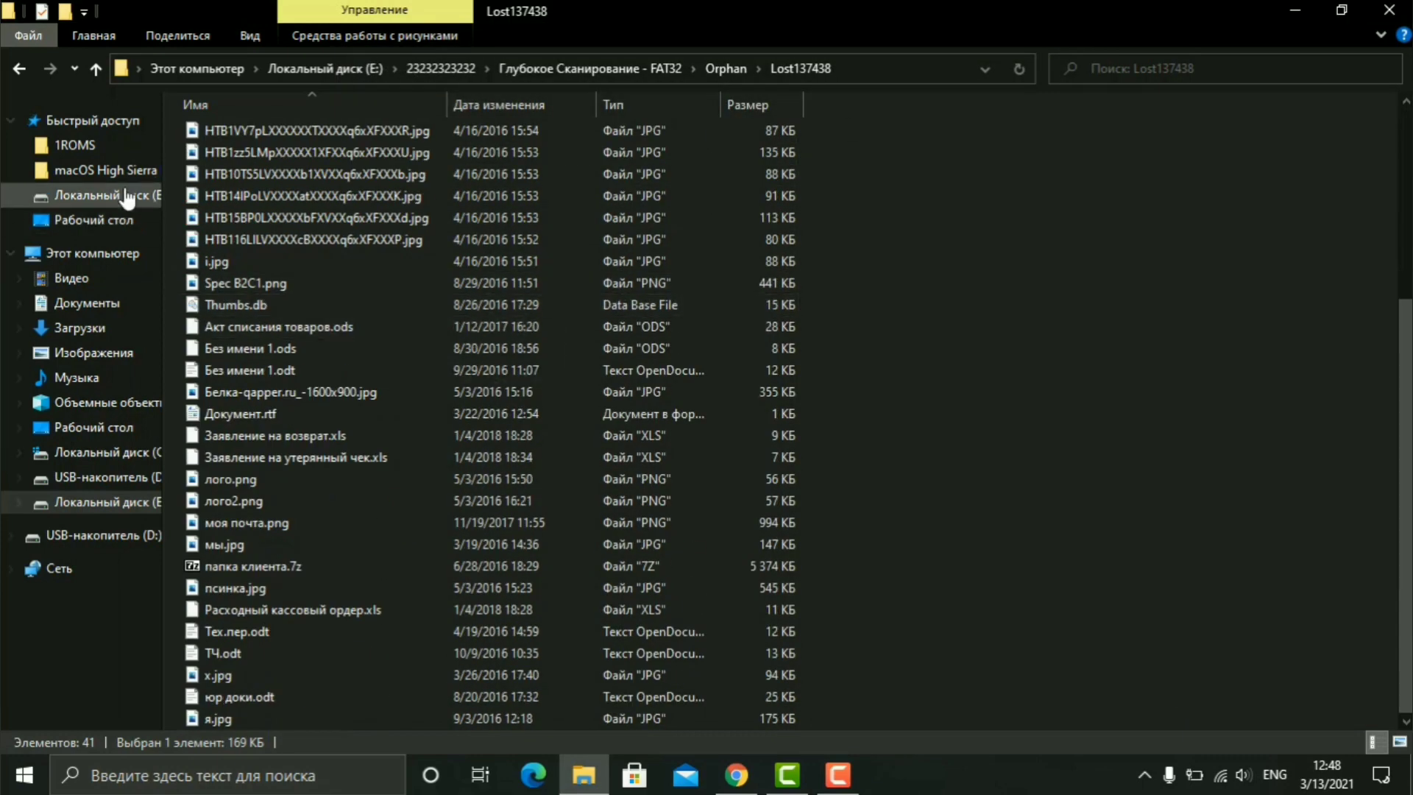
left_click(16, 70)
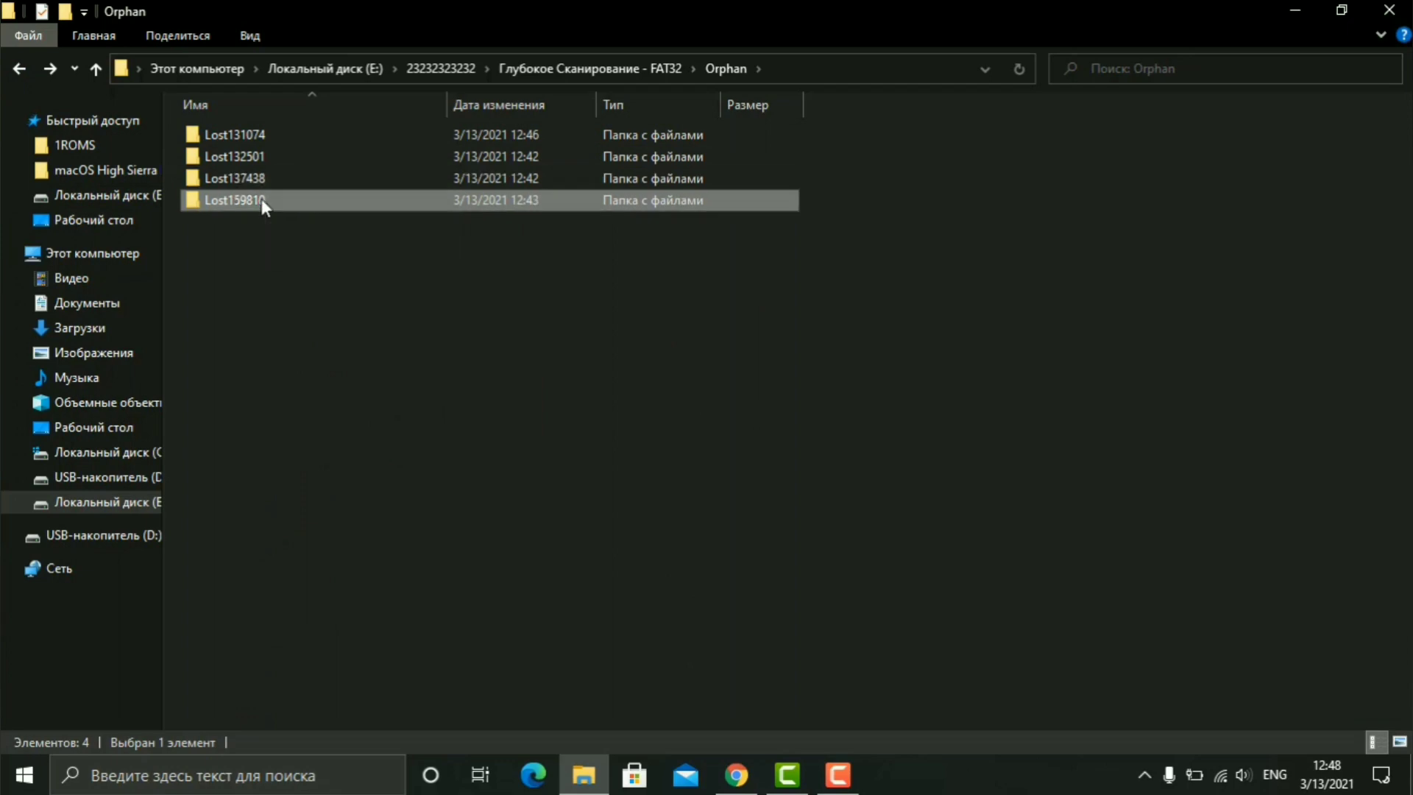
Step: Look through the files in the recovered folder Lost159810 and go back to Глубокое Сканирование - FAT32
double_click(262, 199)
scroll(326, 281, "down", 4)
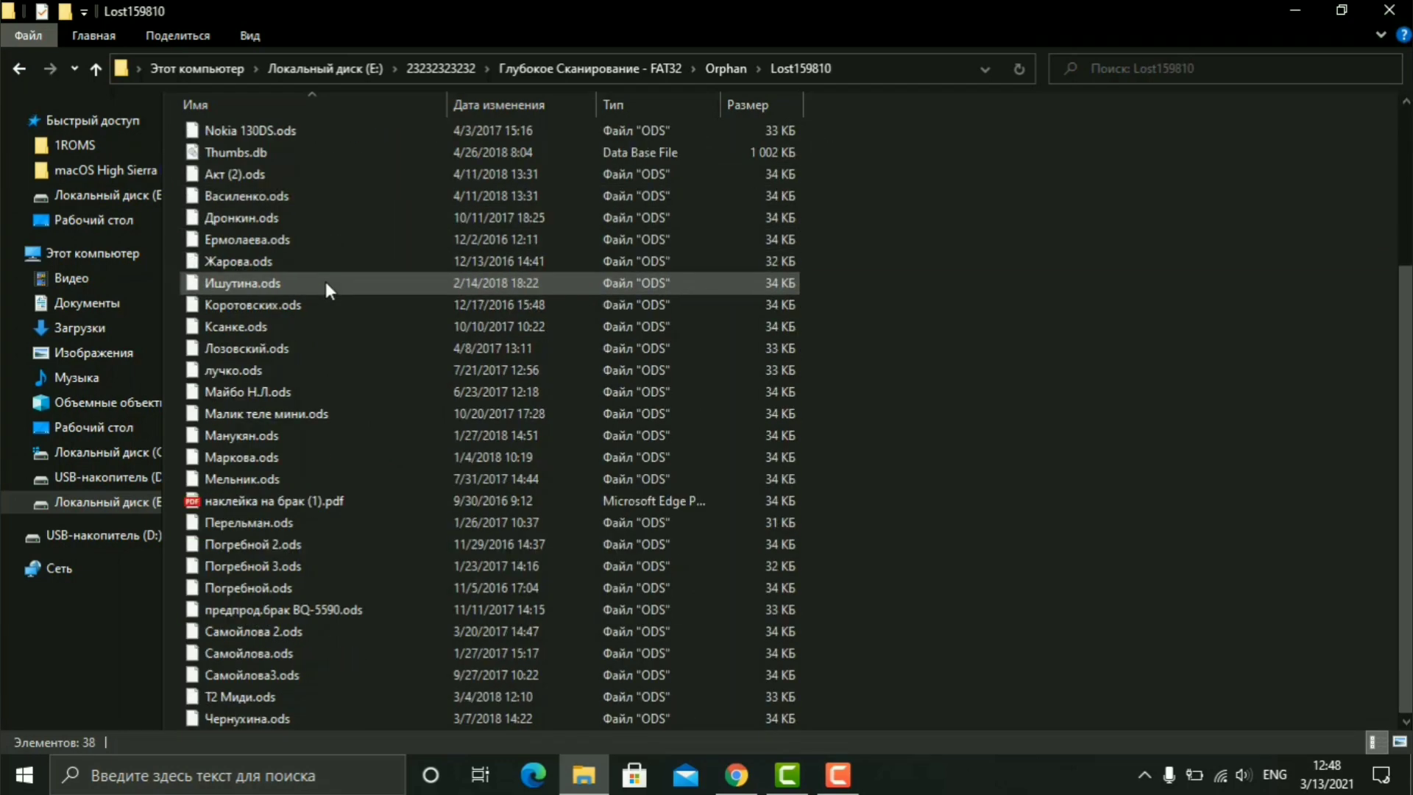
scroll(326, 282, "up", 4)
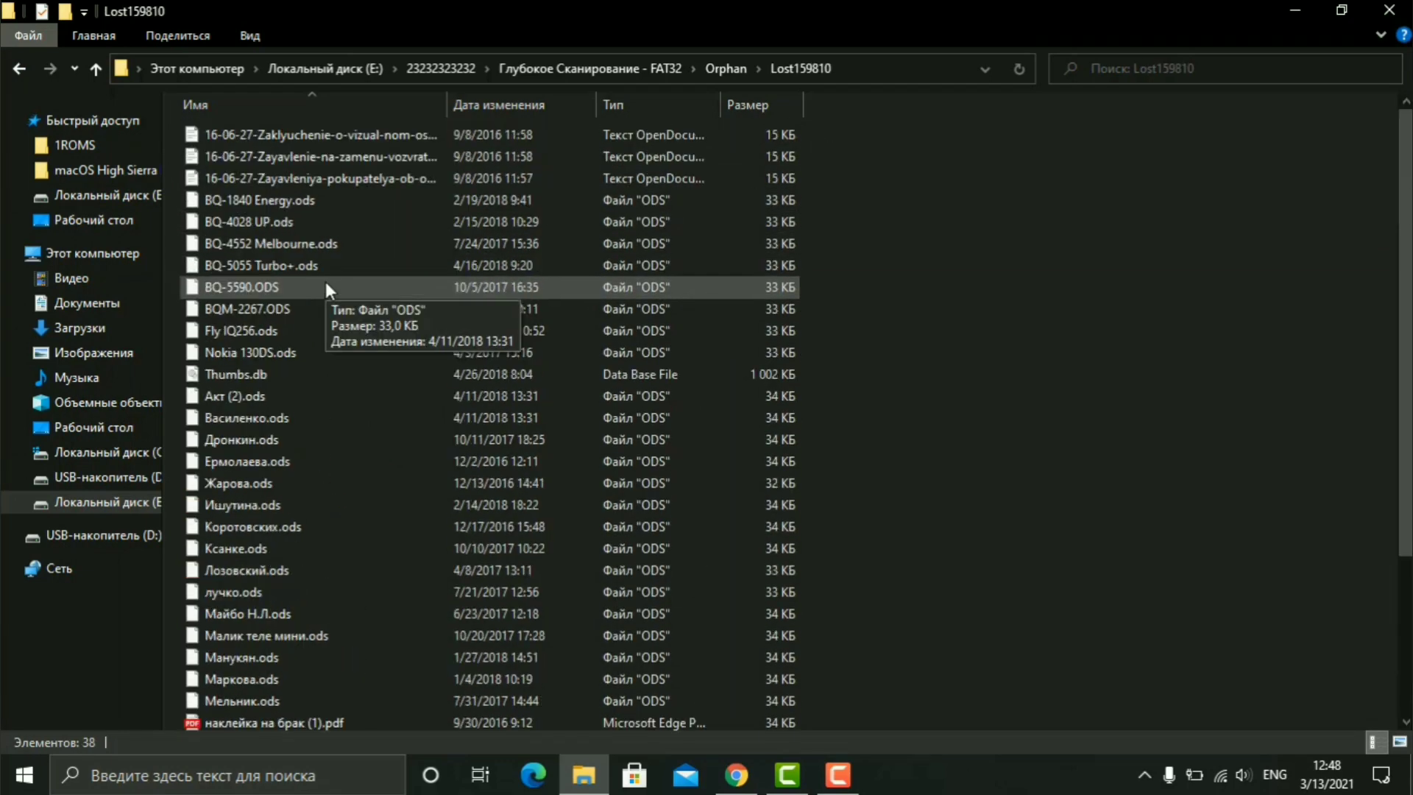
left_click(20, 69)
left_click(20, 69)
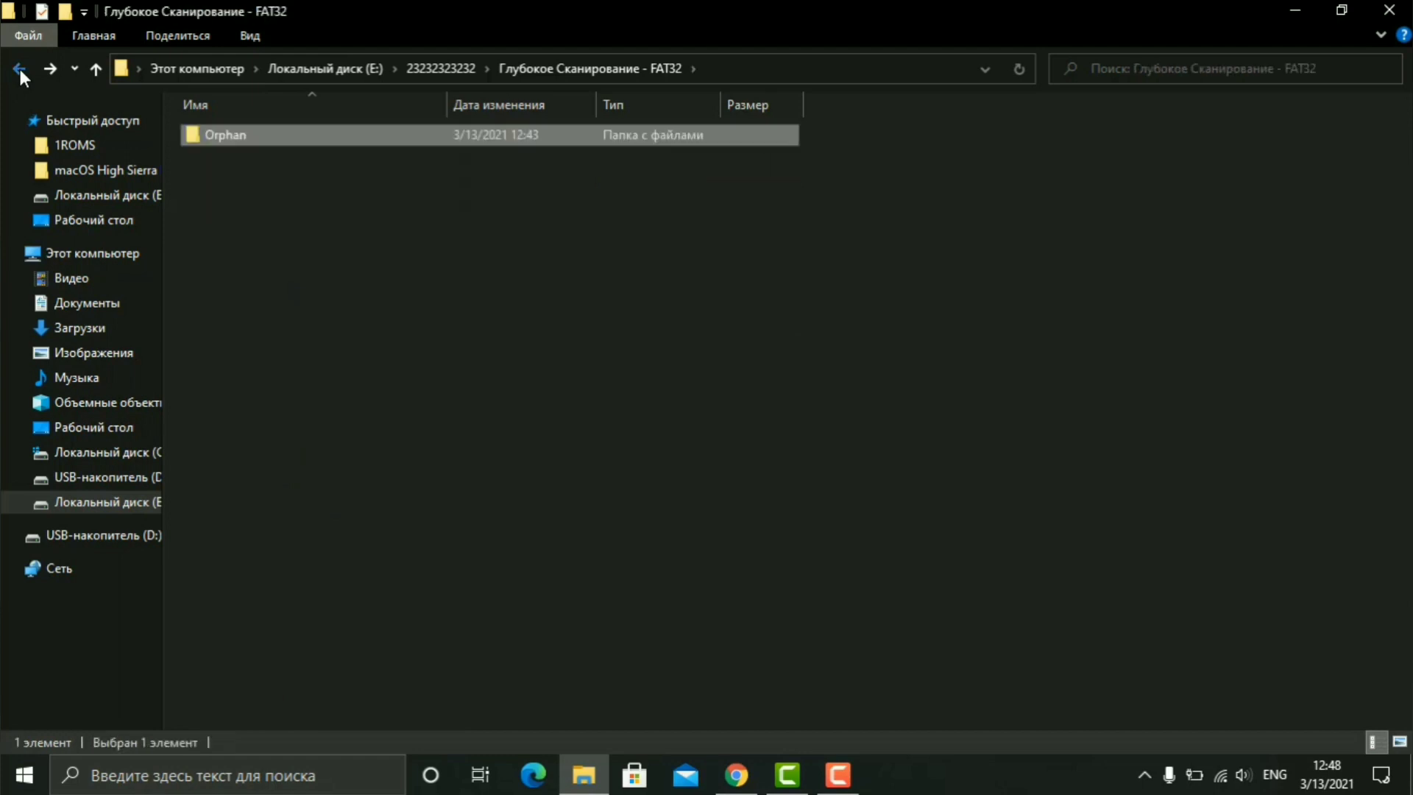
Step: Check the recovered image in Реконструированные\Картинки\webp and return to the Реконструированные folder
left_click(19, 70)
double_click(273, 149)
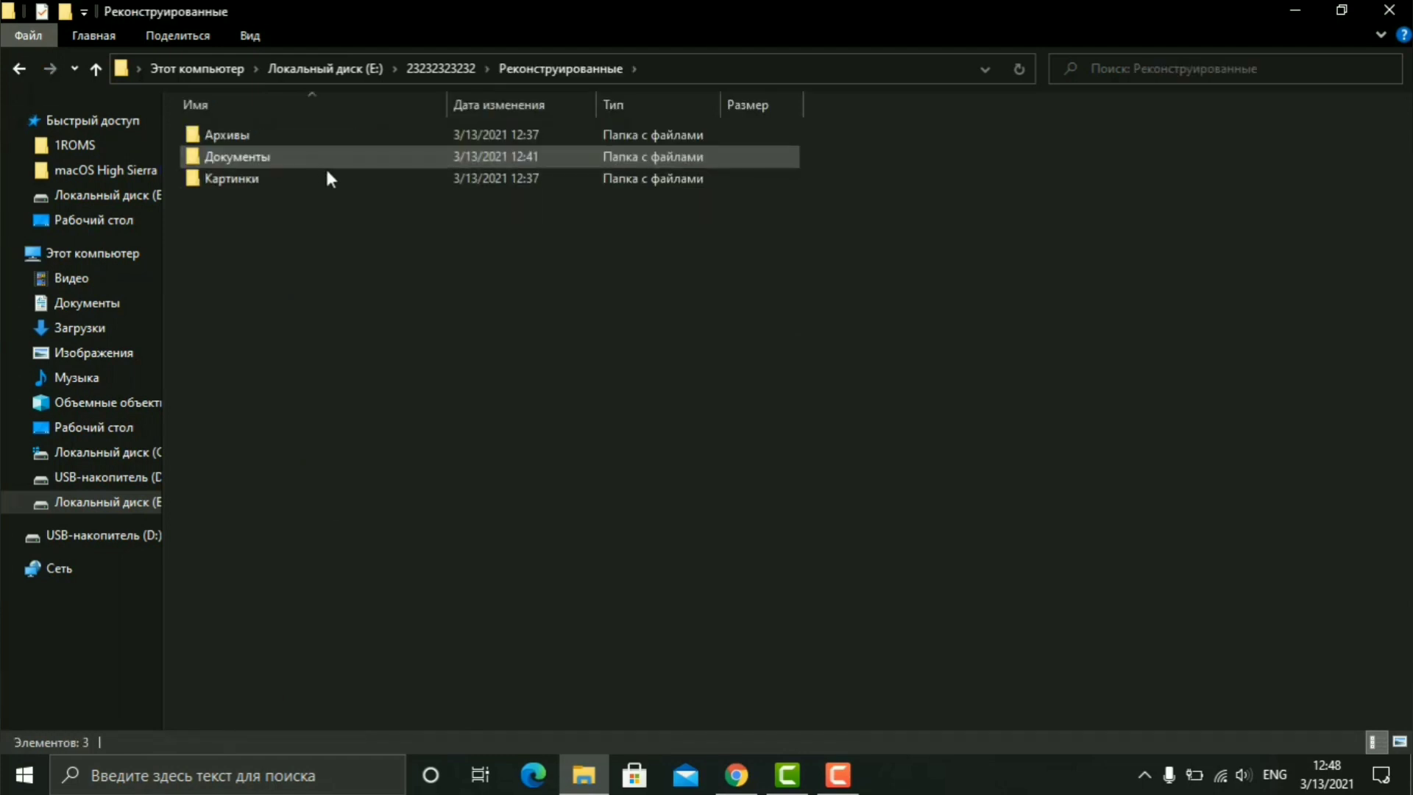
double_click(233, 177)
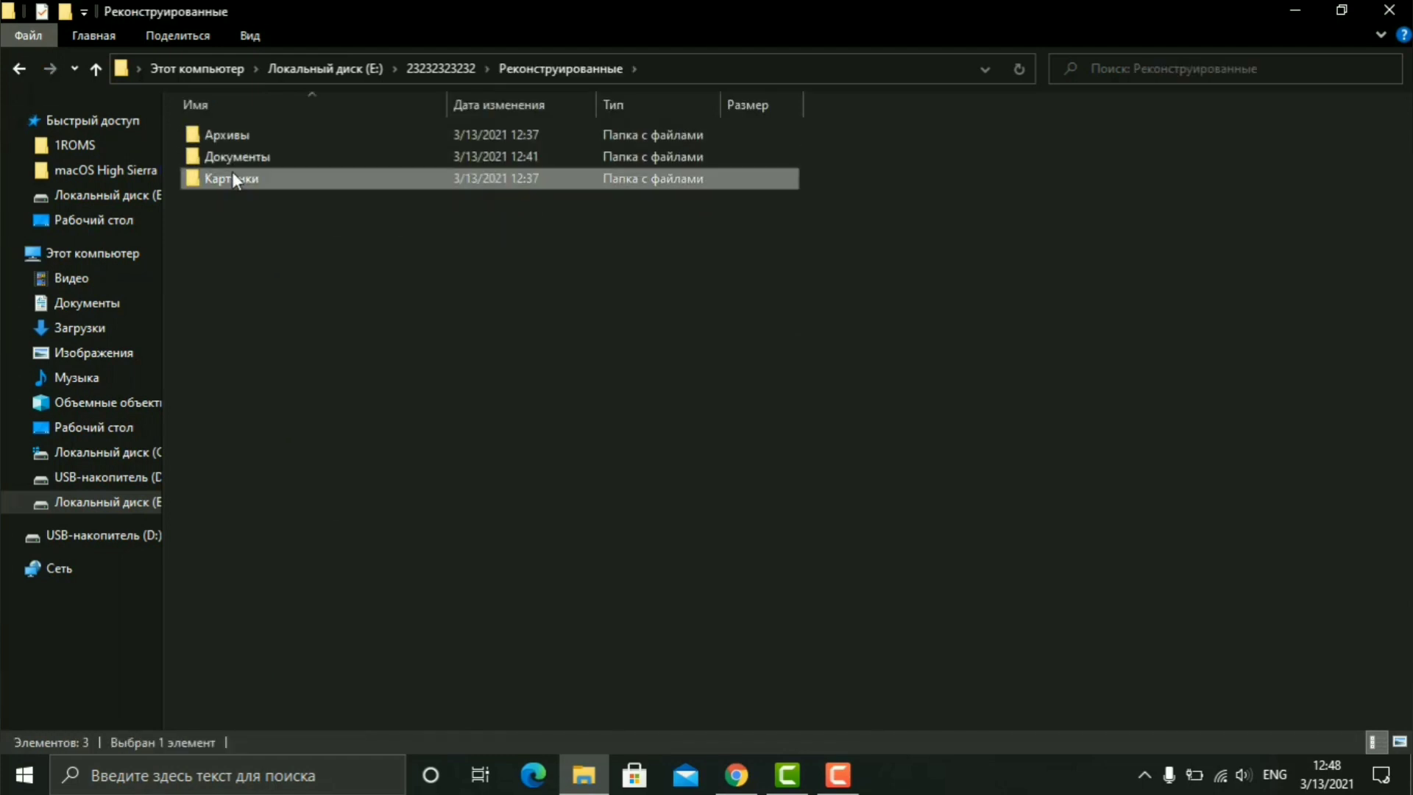
left_click(227, 139)
double_click(228, 140)
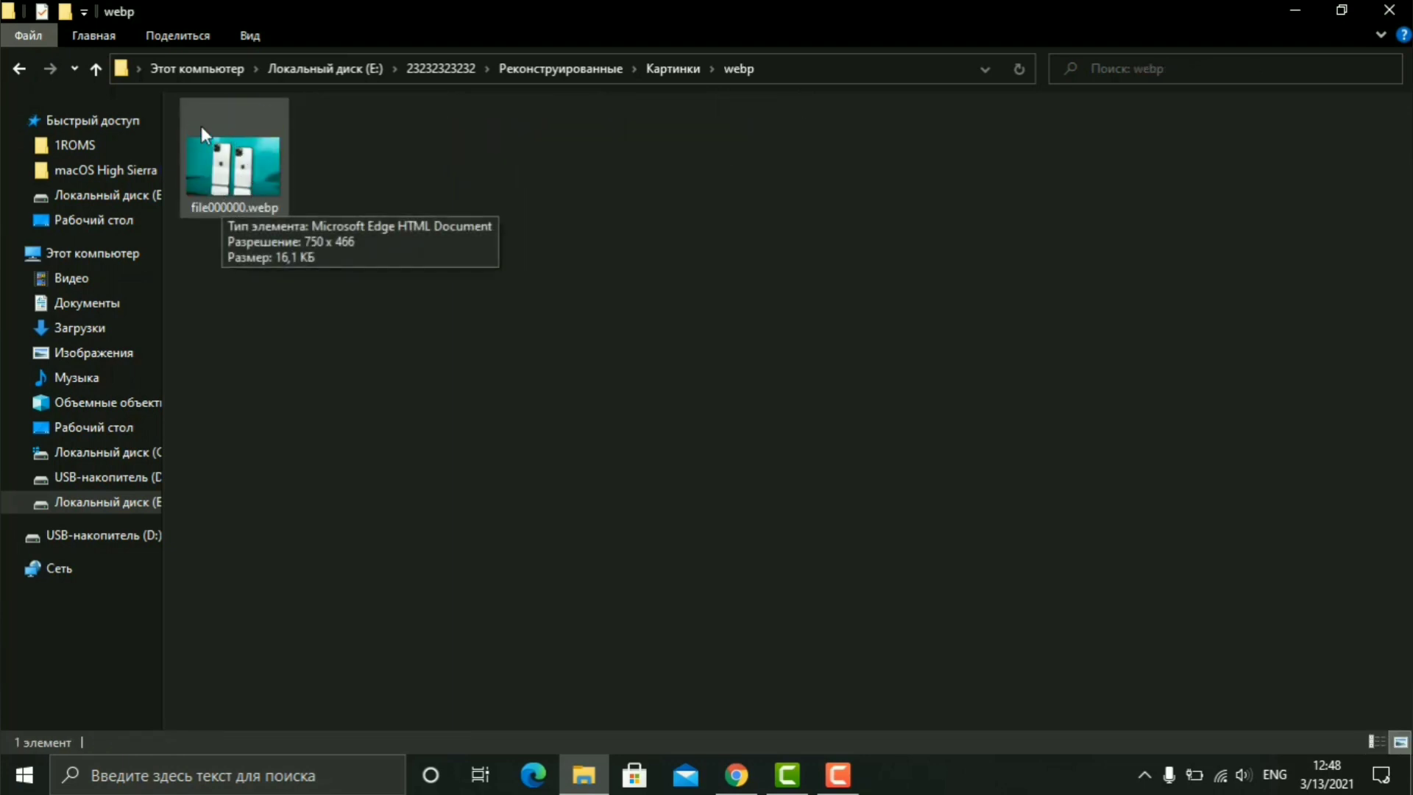
left_click(20, 69)
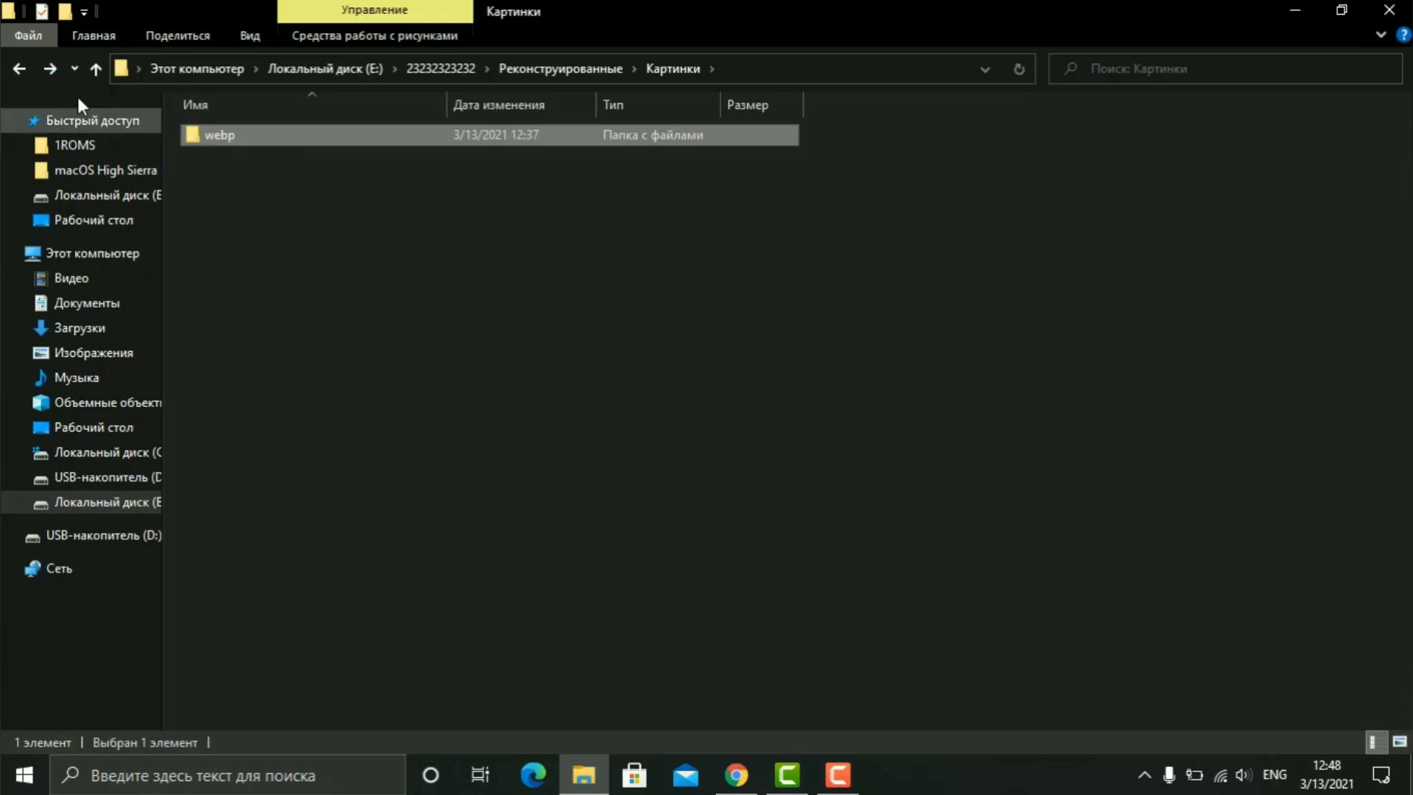
left_click(19, 69)
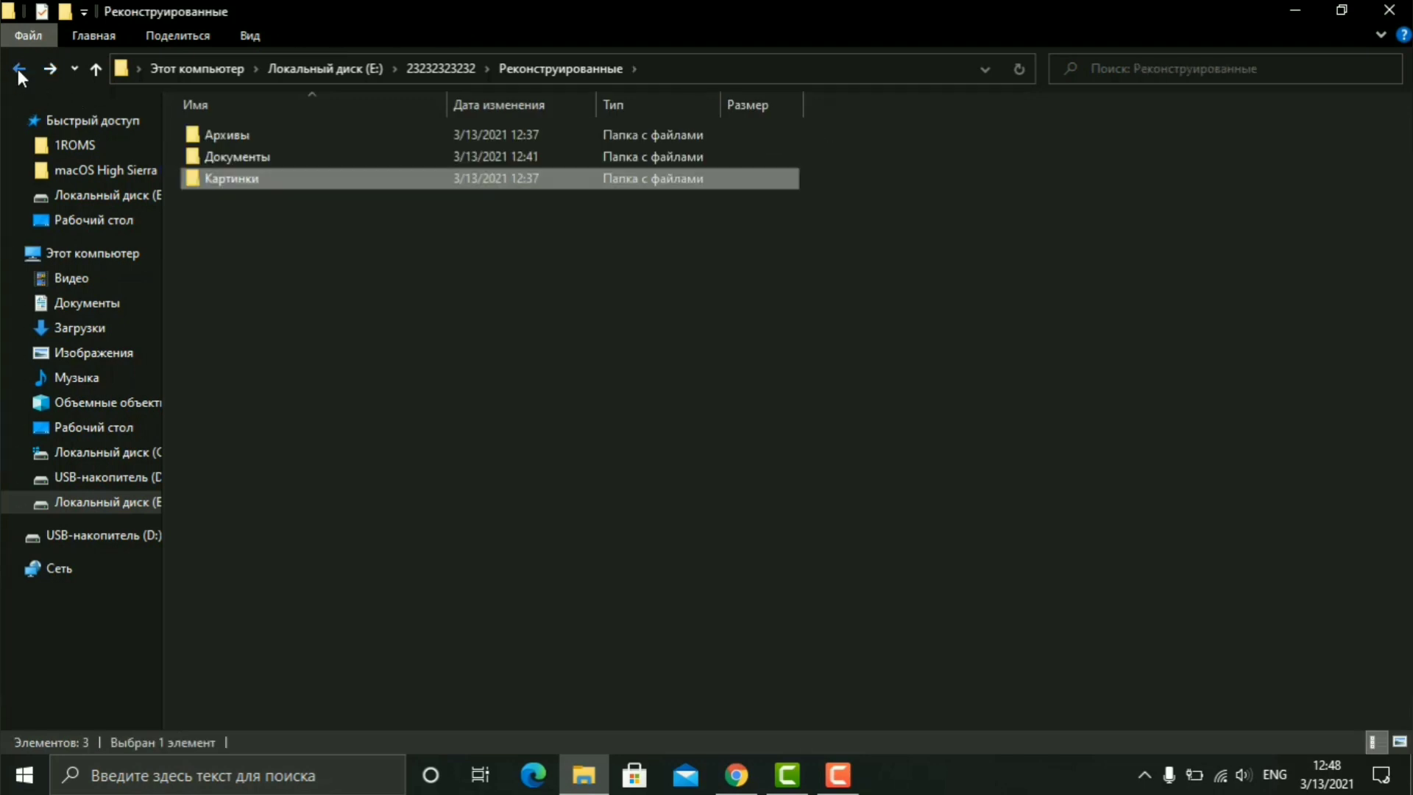
Step: Examine the recovered pictures in the jpg folder under Реконструированные с именами\Картинки
left_click(19, 69)
double_click(291, 179)
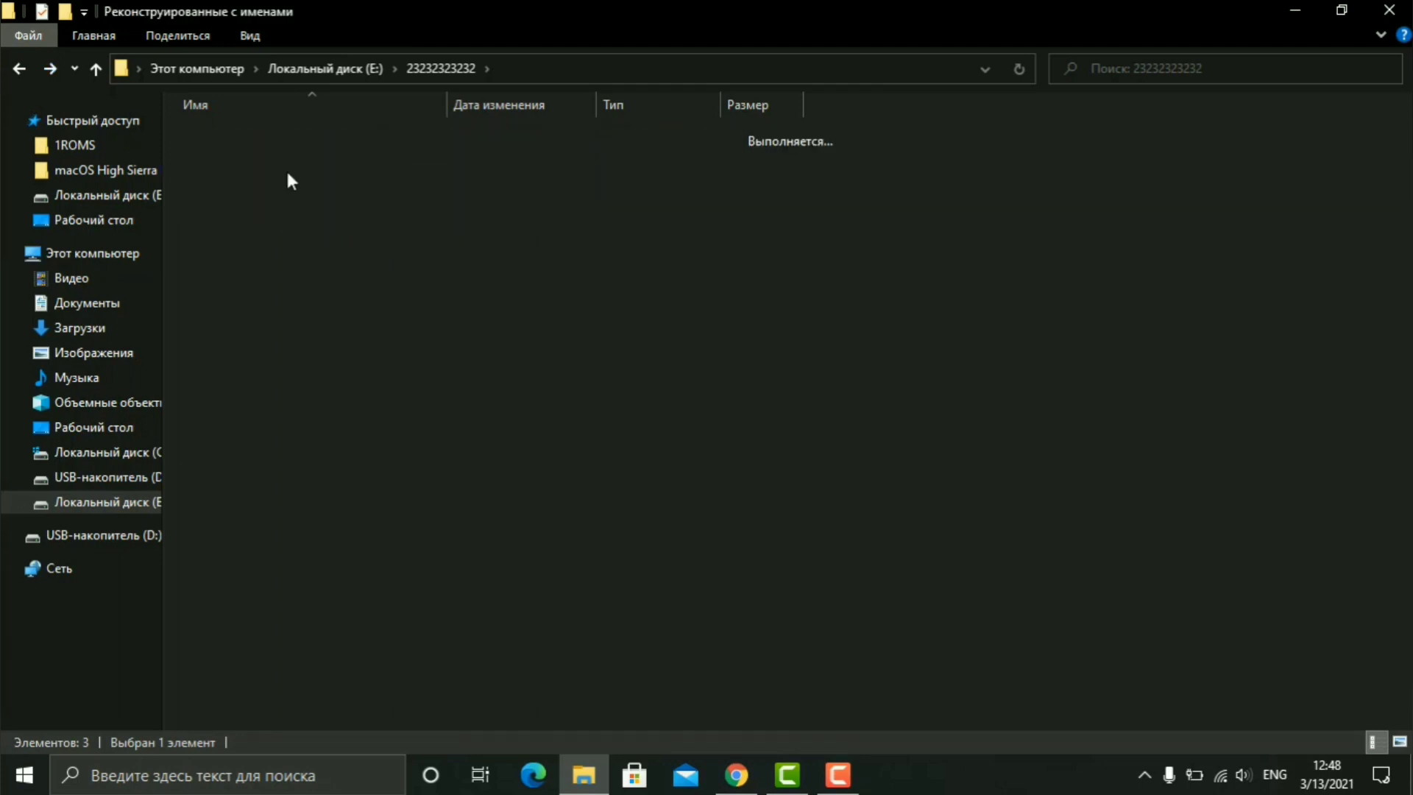
double_click(245, 179)
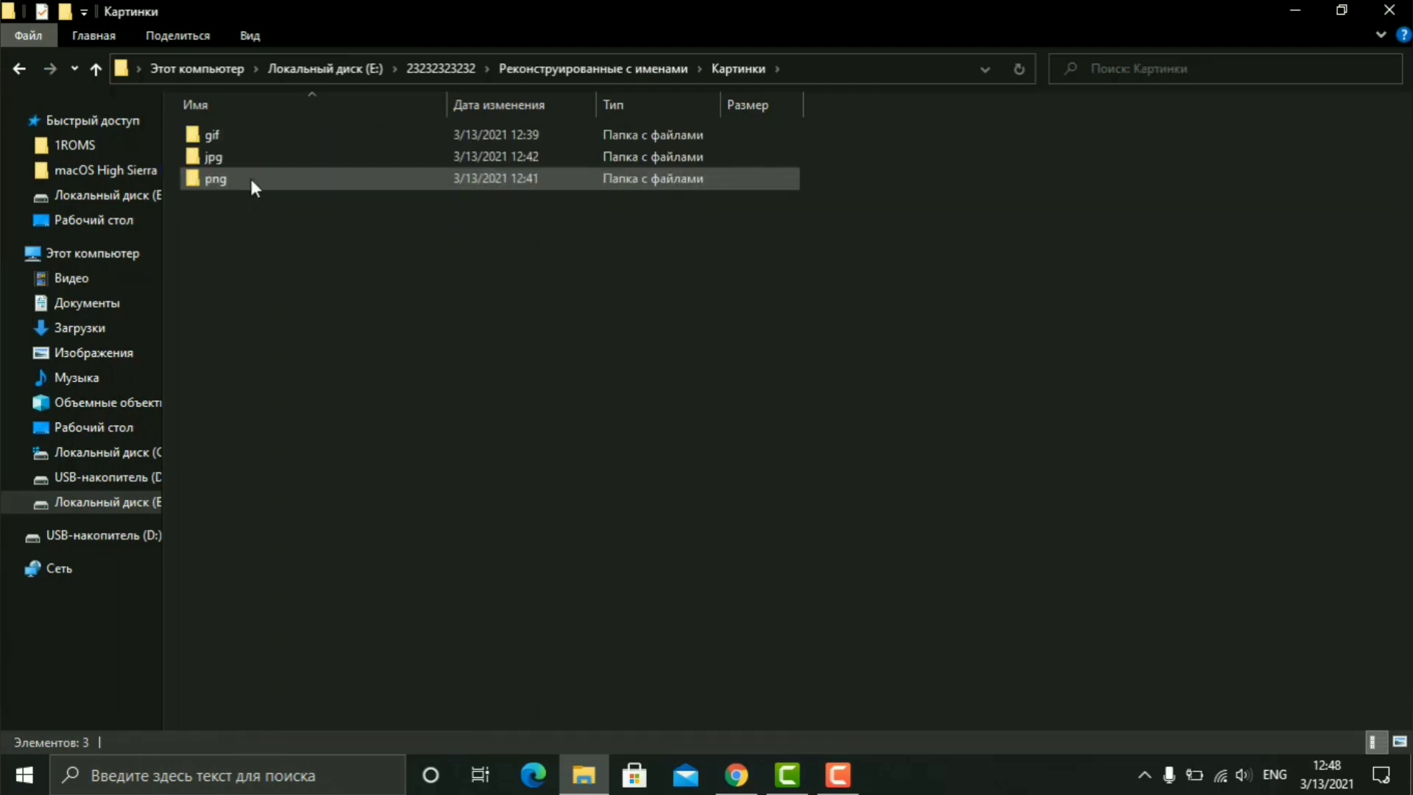
double_click(221, 156)
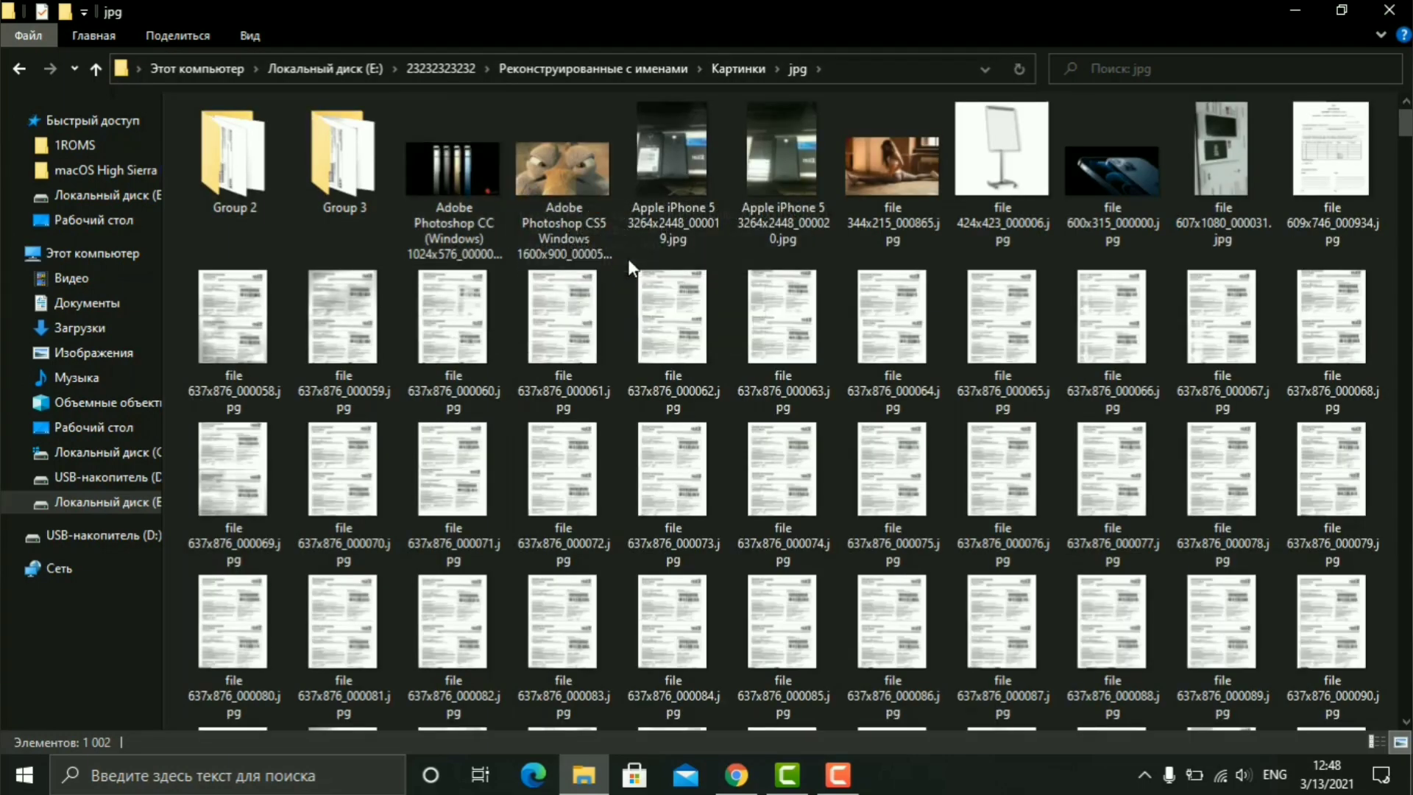
scroll(629, 262, "down", 3)
scroll(627, 262, "down", 20)
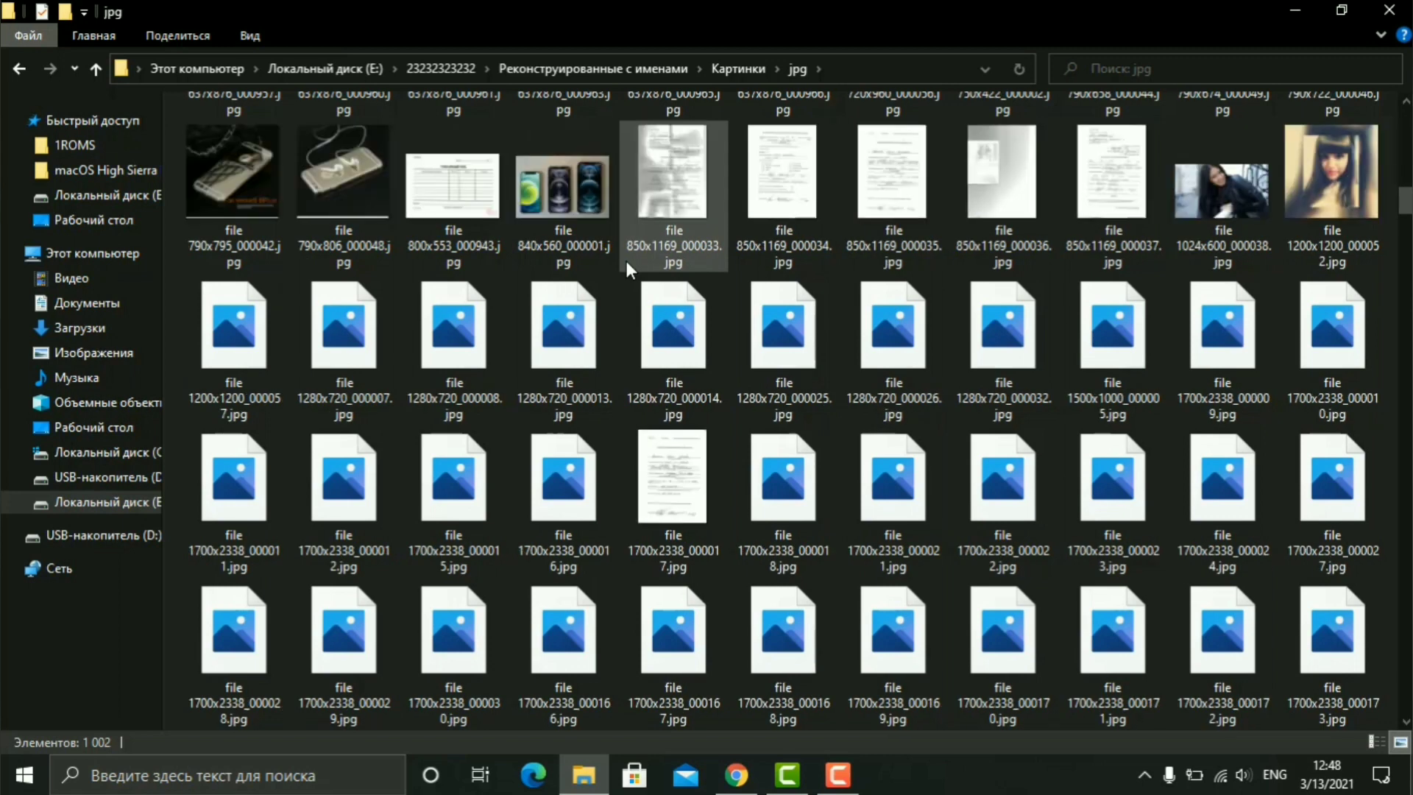
left_click(563, 174)
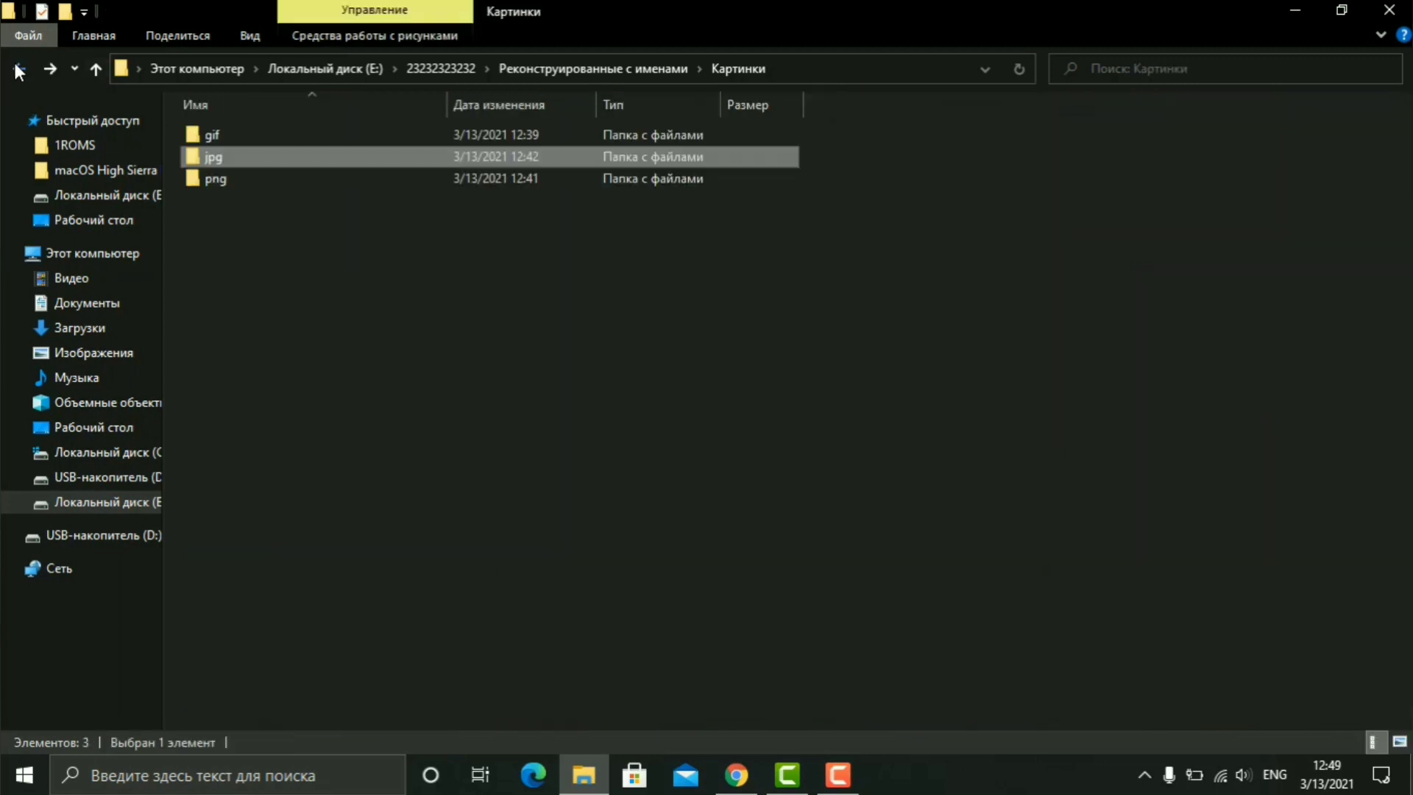
left_click(19, 68)
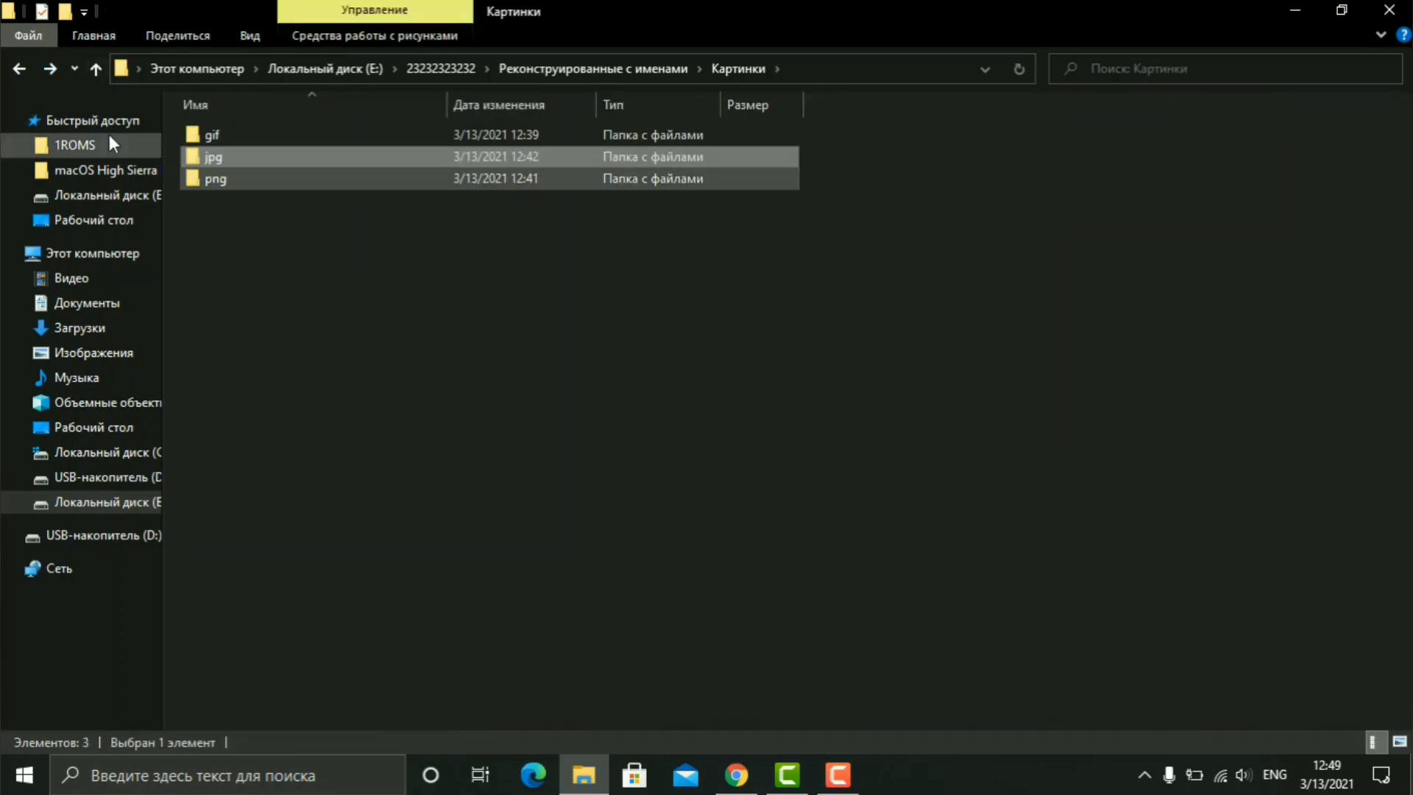
left_click(17, 71)
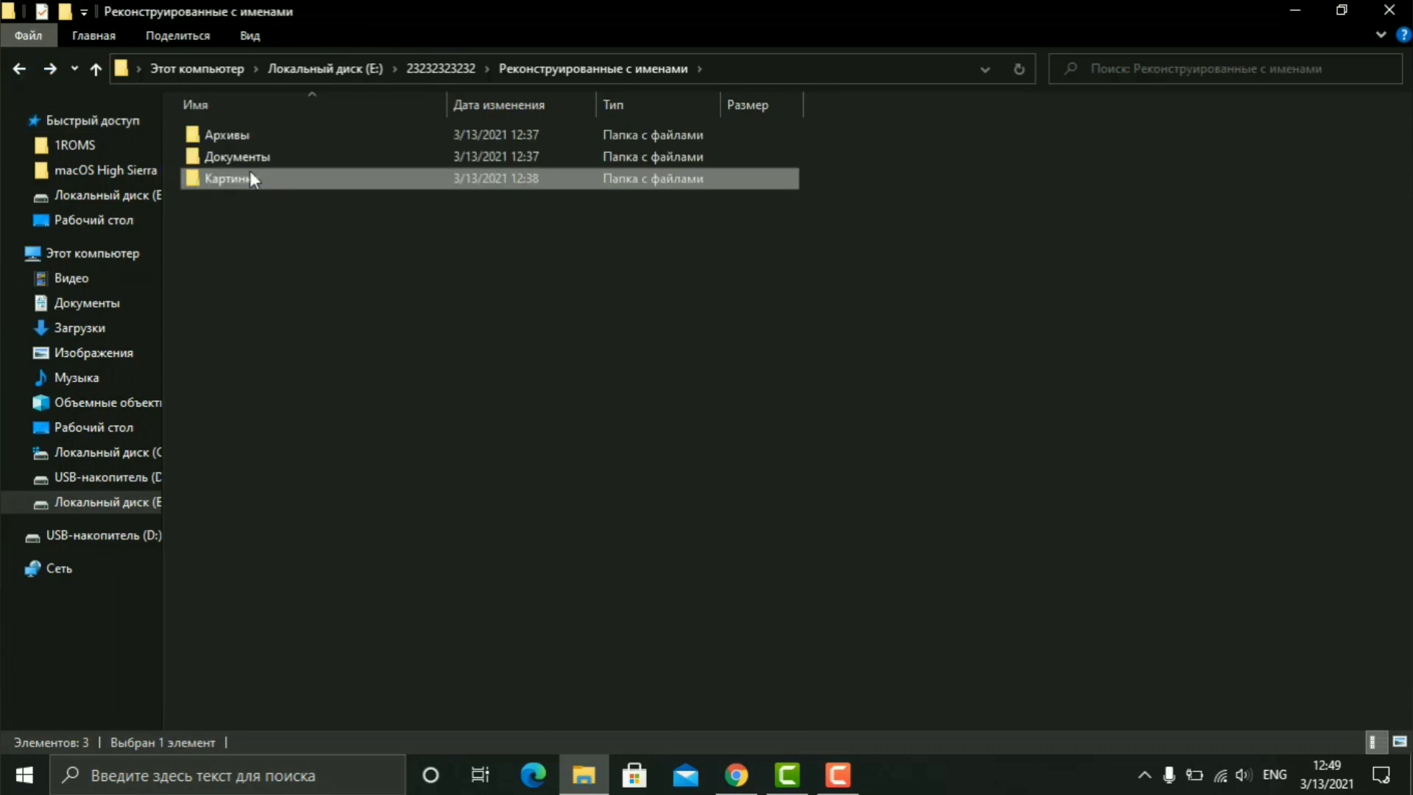
left_click(19, 68)
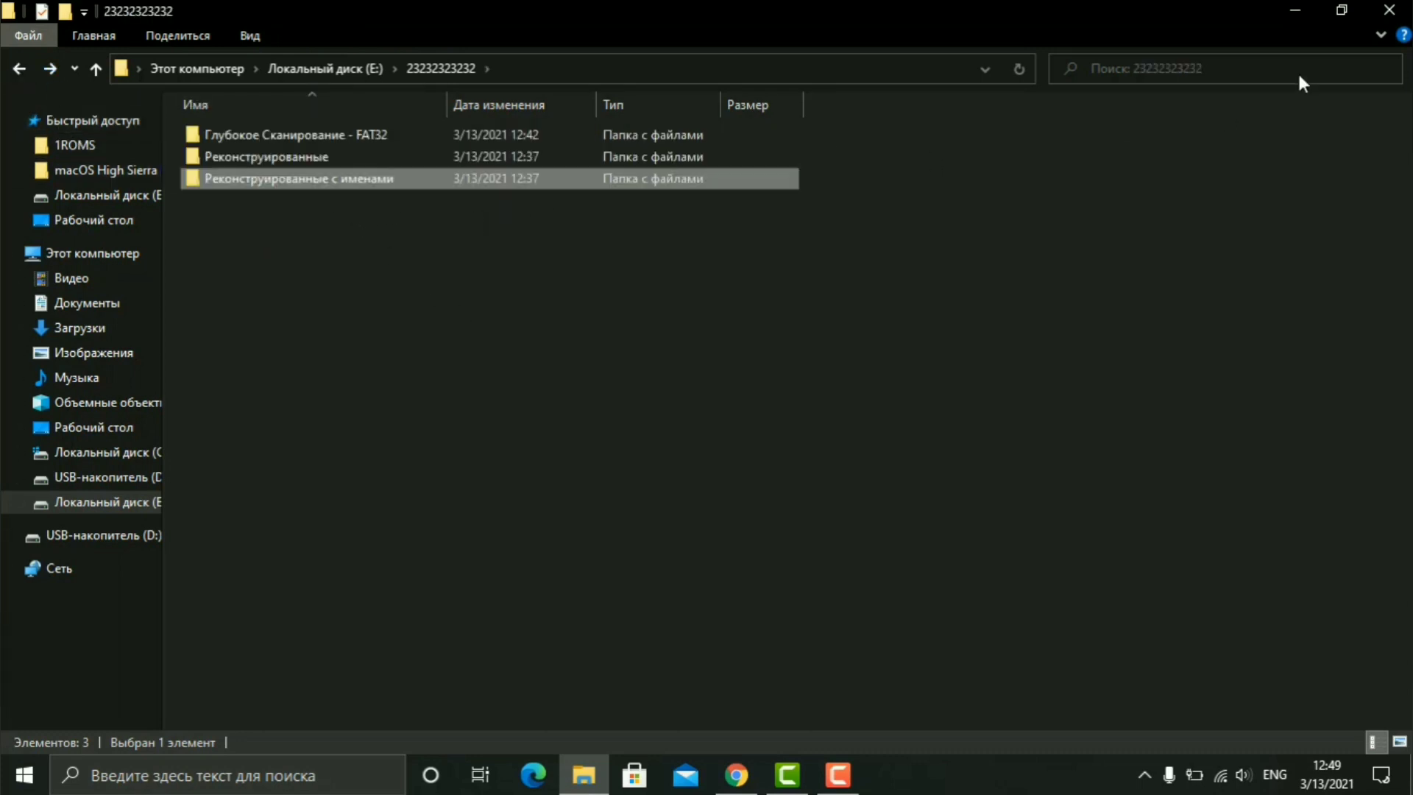
left_click(1389, 10)
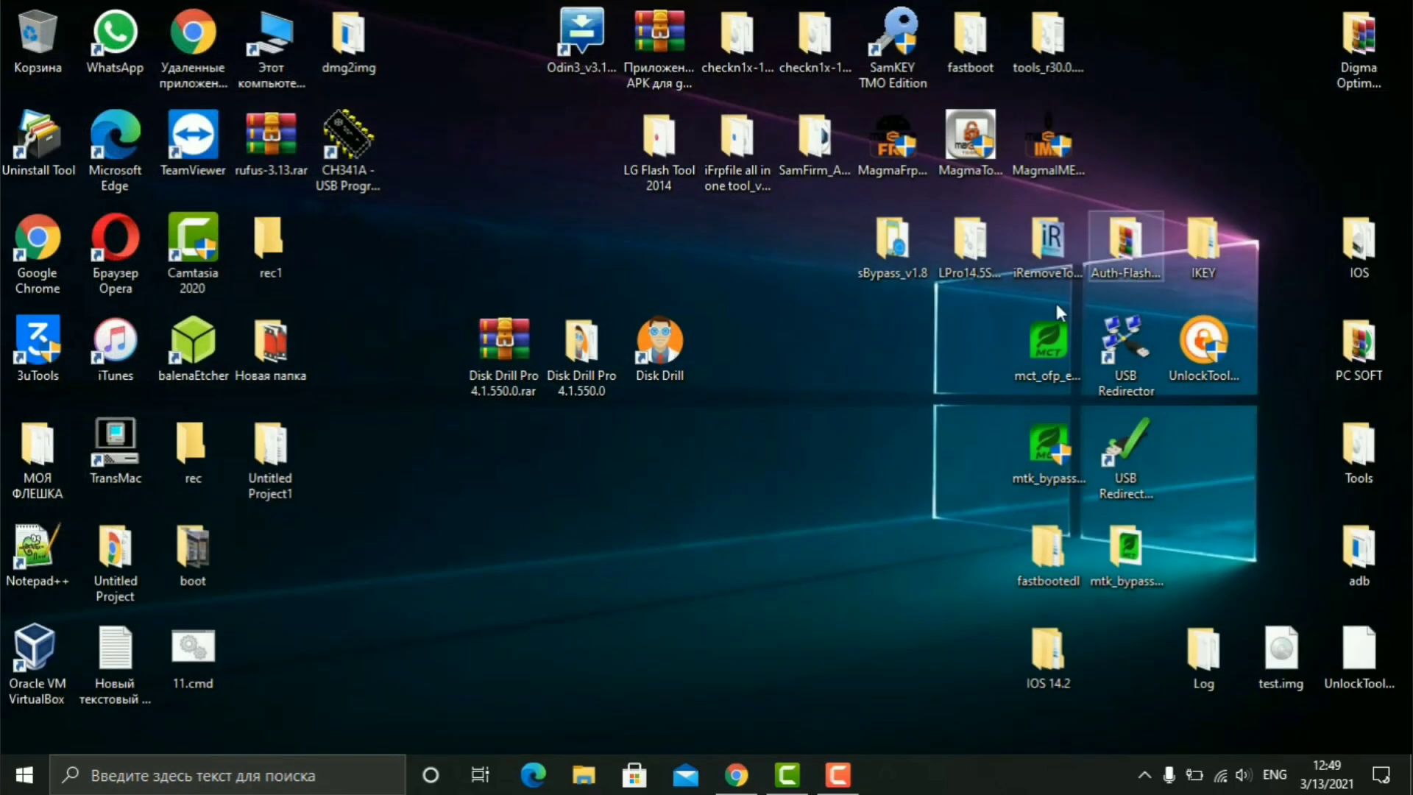